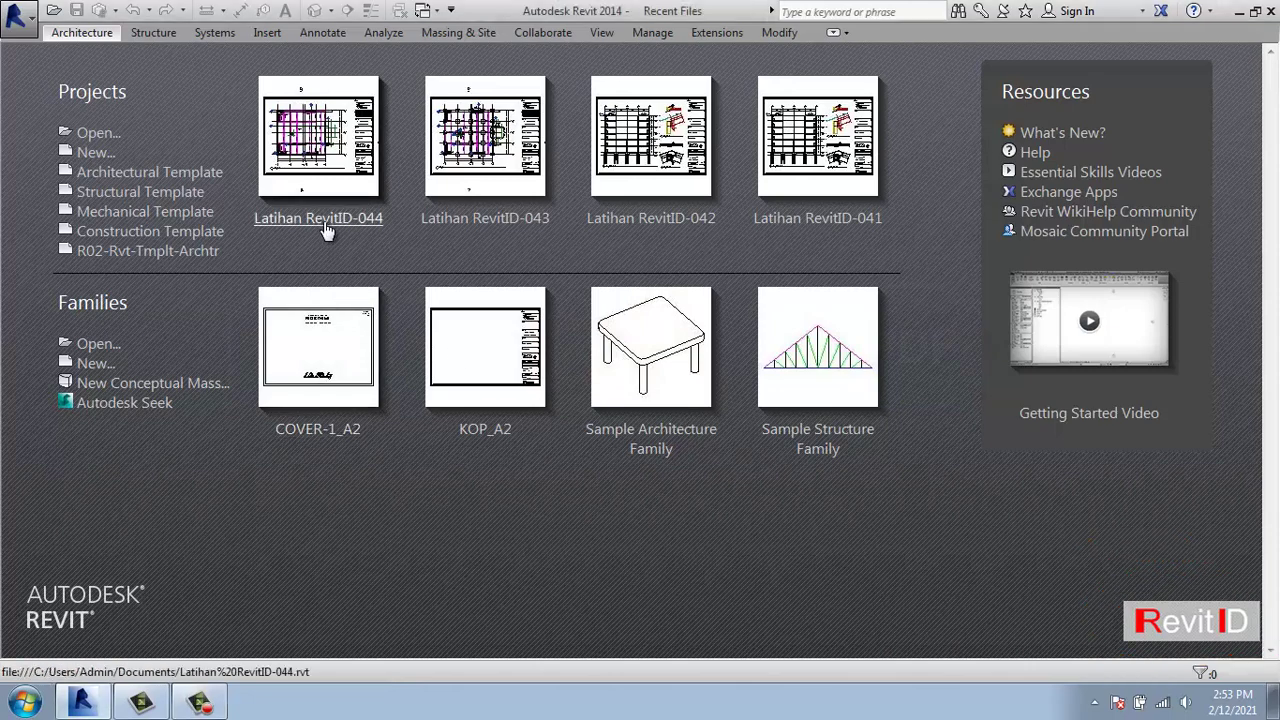
Open the Latihan RevitID-044 project and display sheet S31 - DENAH LANTAI 1.
click(360, 222)
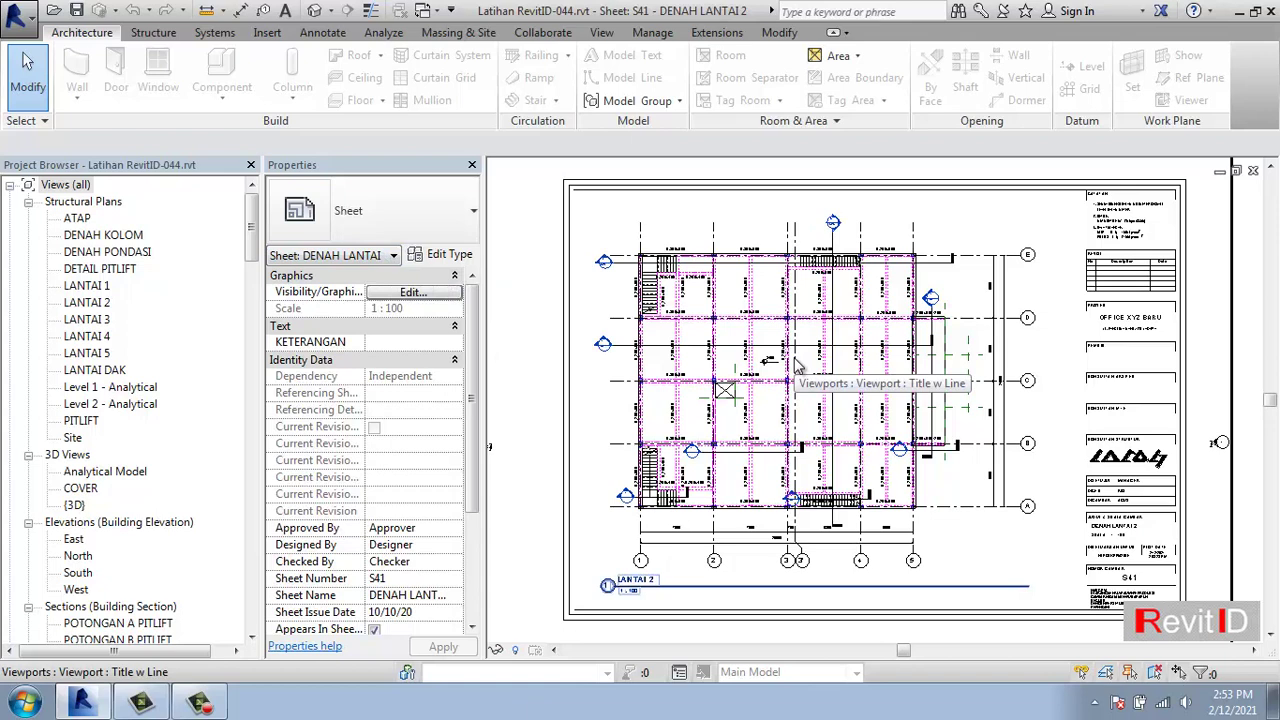
click(10, 185)
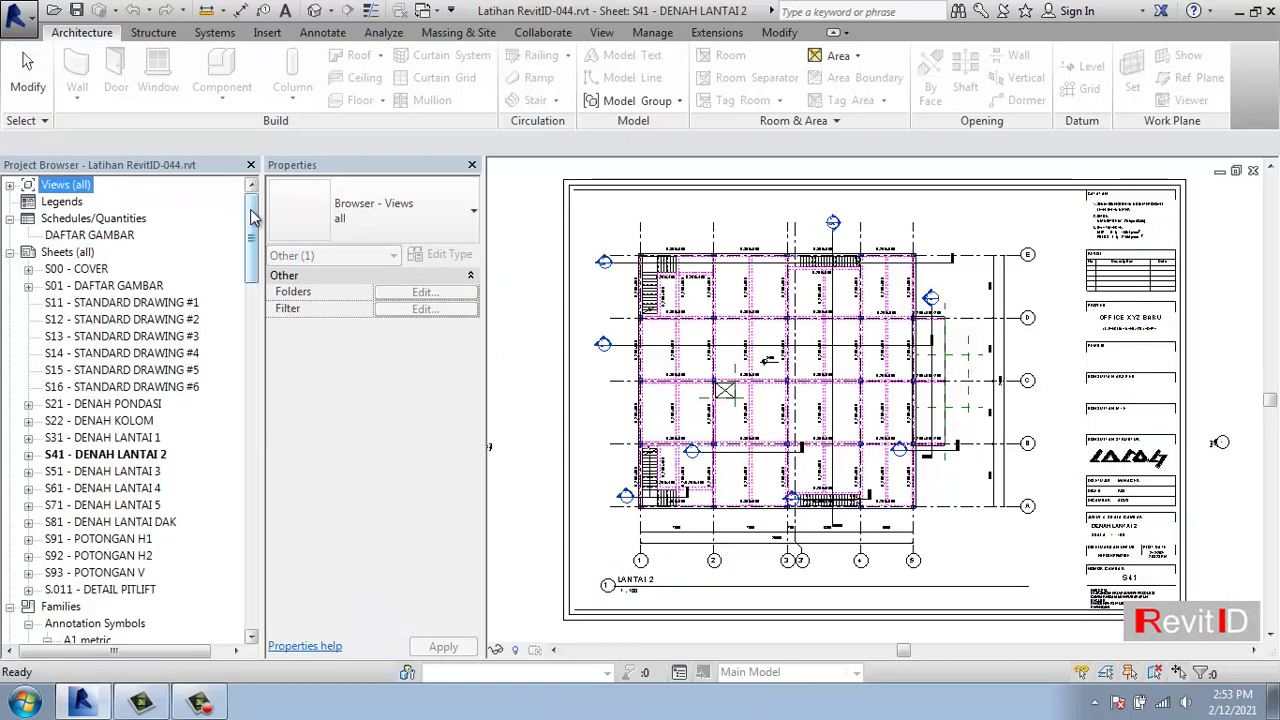
drag(251, 215, 251, 254)
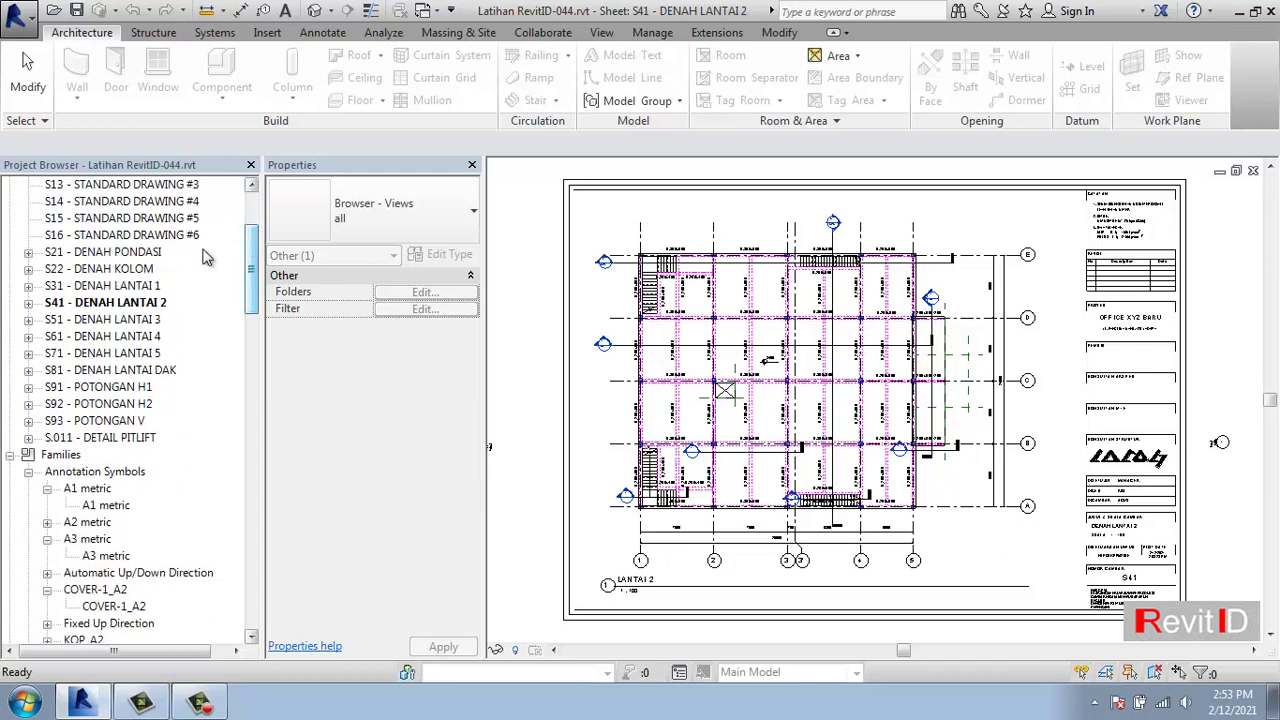
double_click(110, 286)
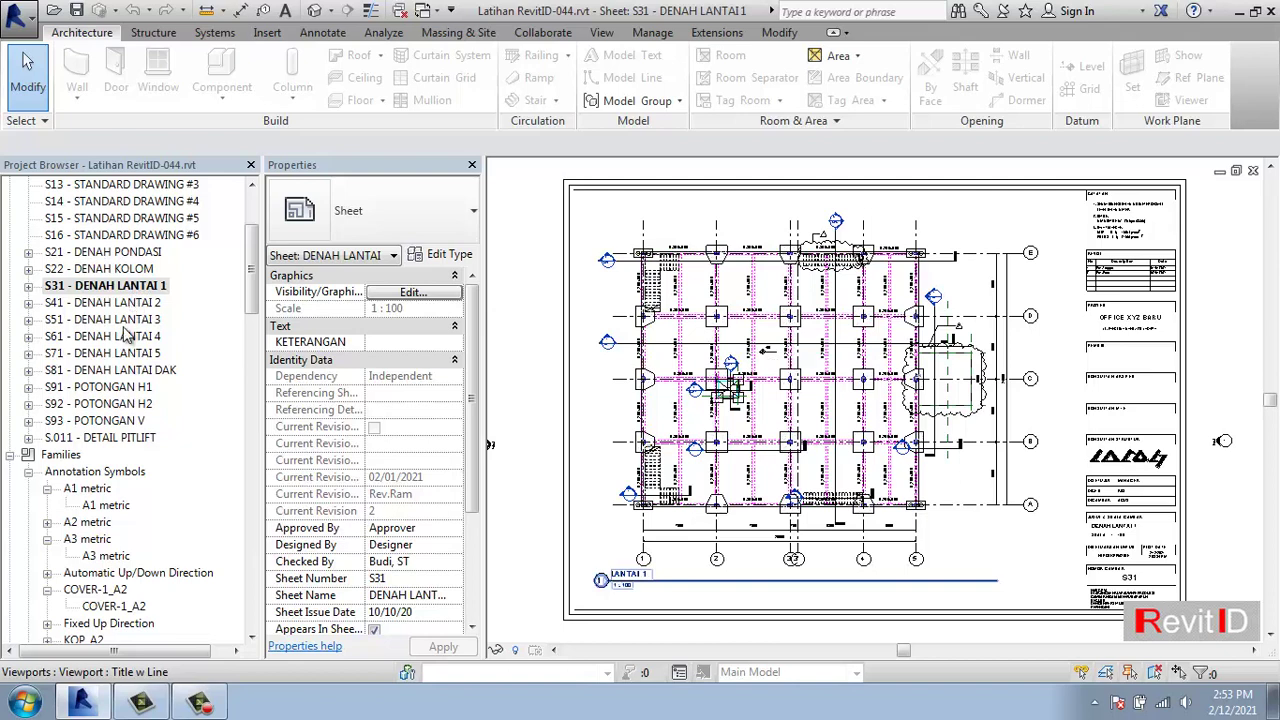
Start a print job with Foxit Editor PDF Printer and set the print range to the current window.
click(22, 35)
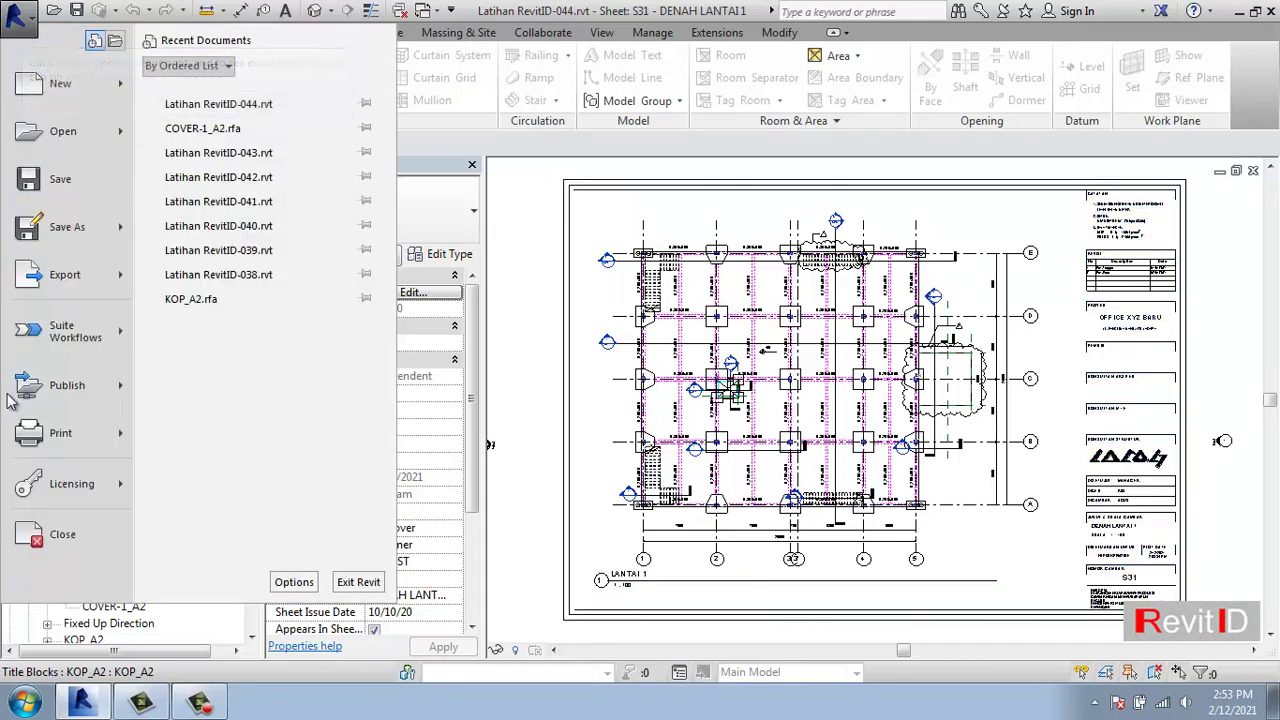
click(80, 445)
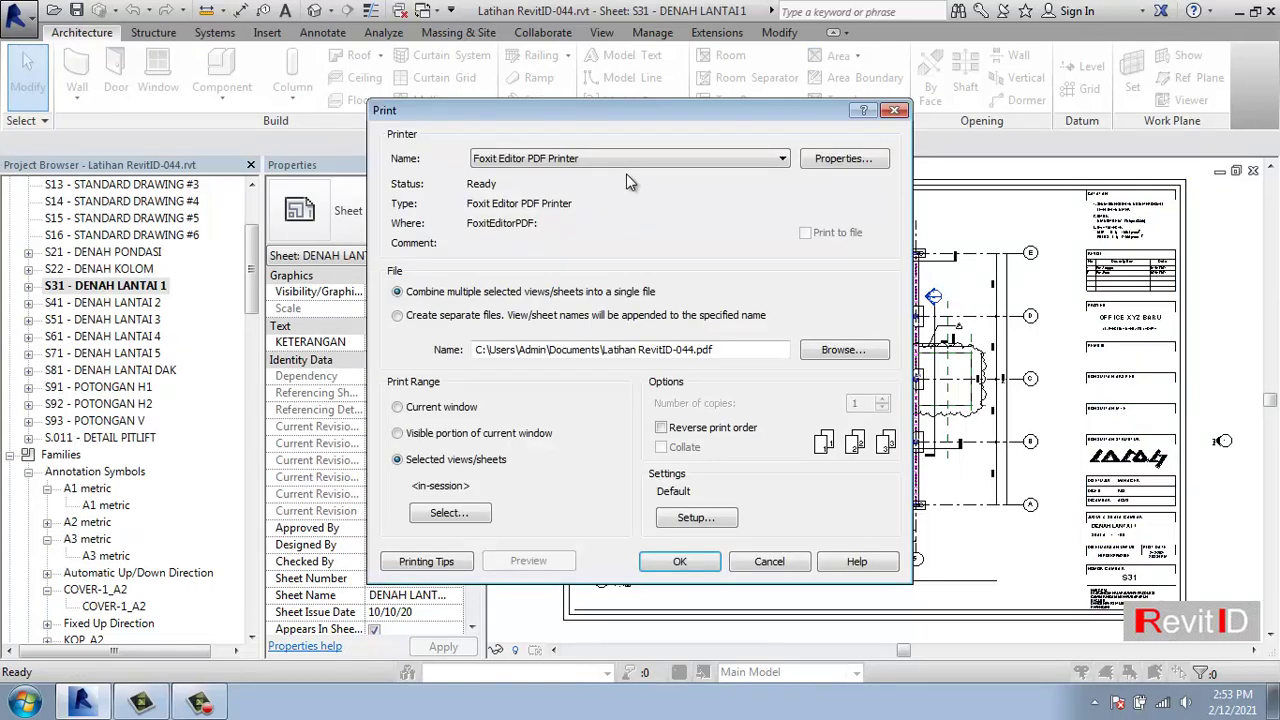
click(601, 160)
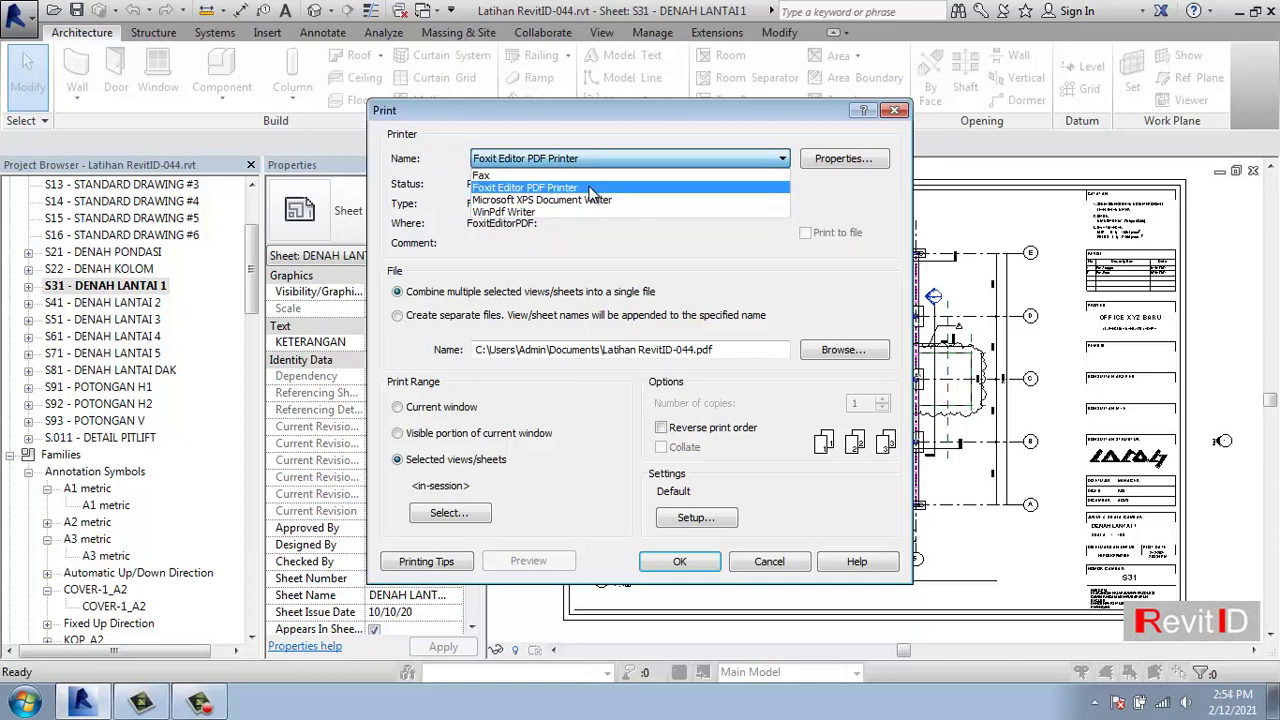
click(593, 188)
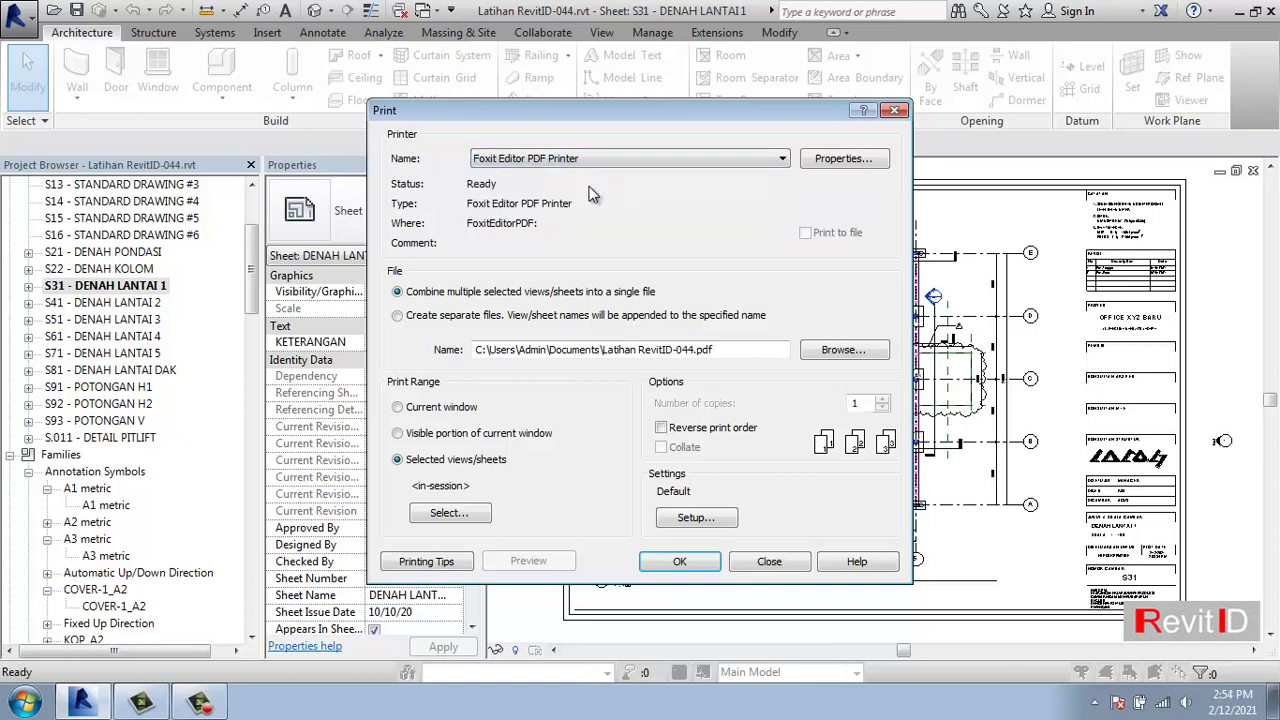
click(398, 315)
click(398, 407)
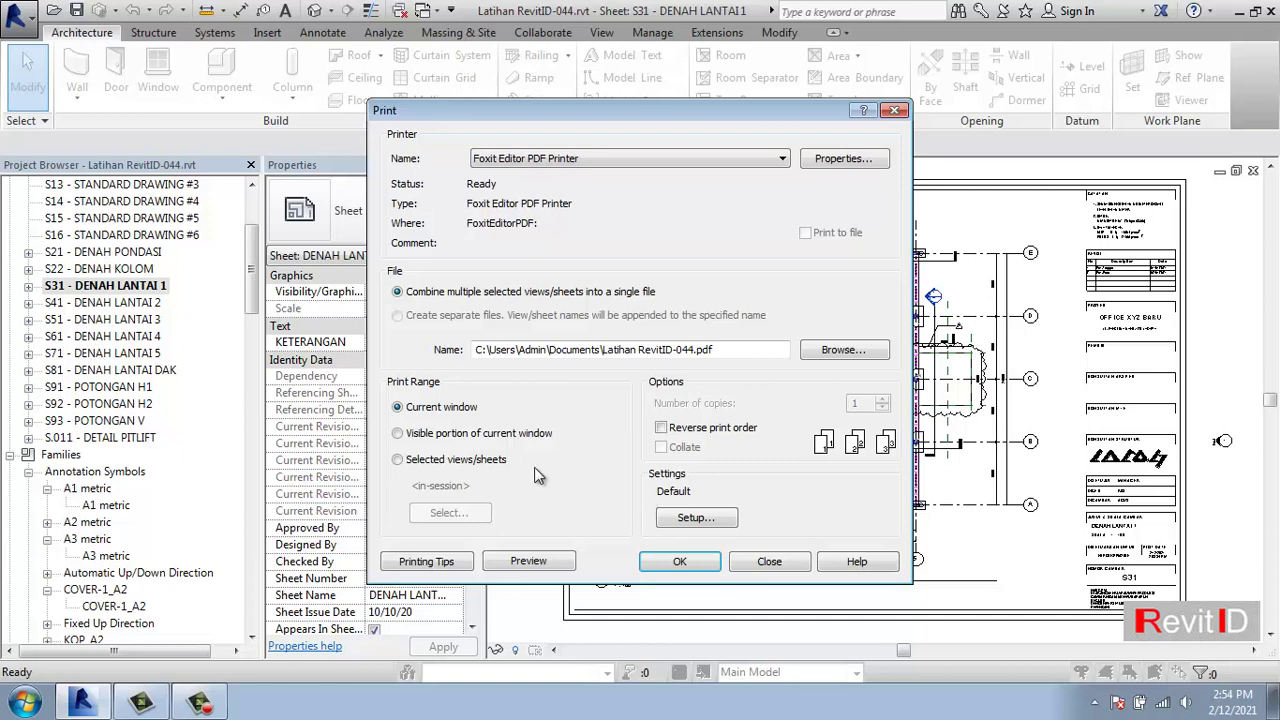
Configure the print setup with A3 paper, placement offset from corner at Printer limit, and Raster Processing for hidden lines.
click(697, 518)
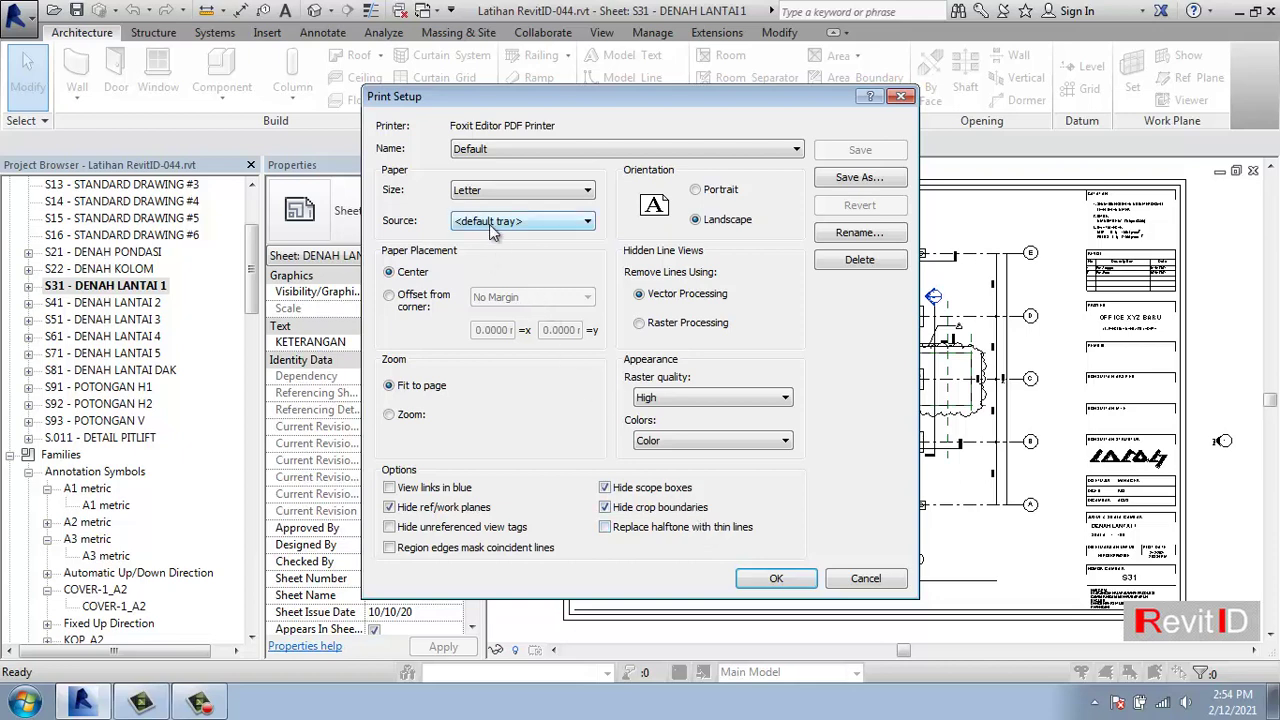
click(491, 190)
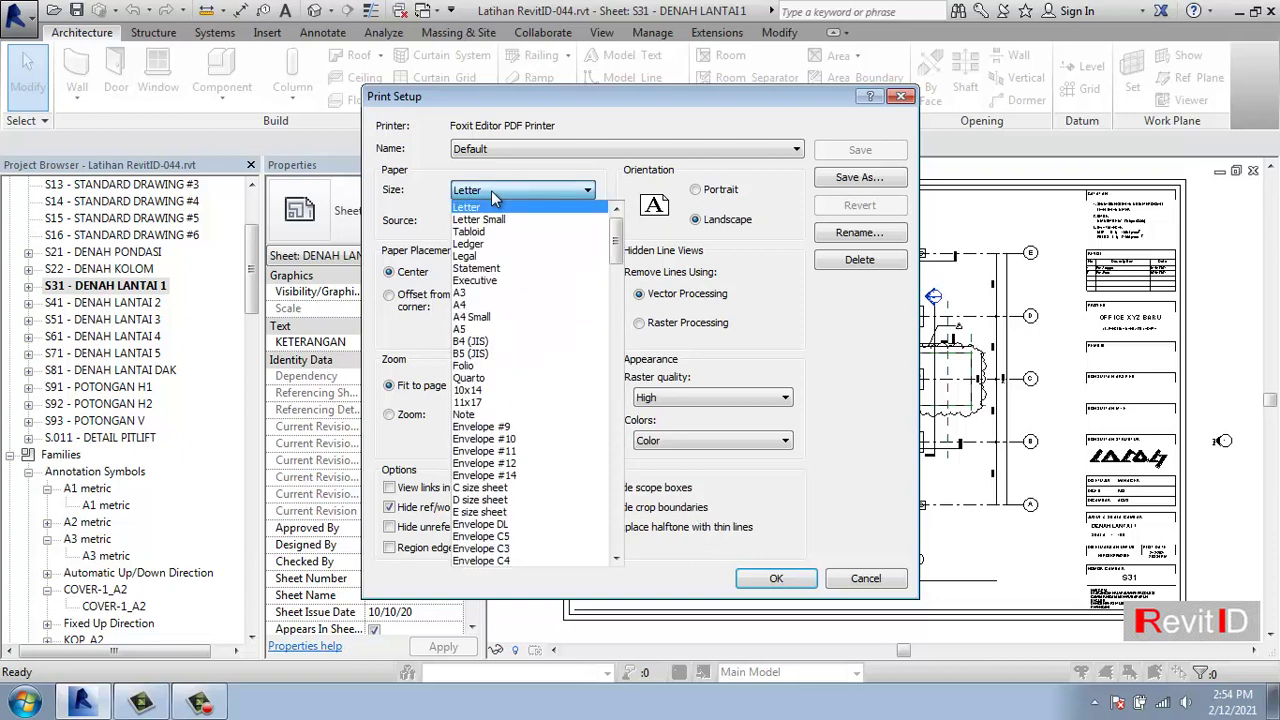
click(485, 294)
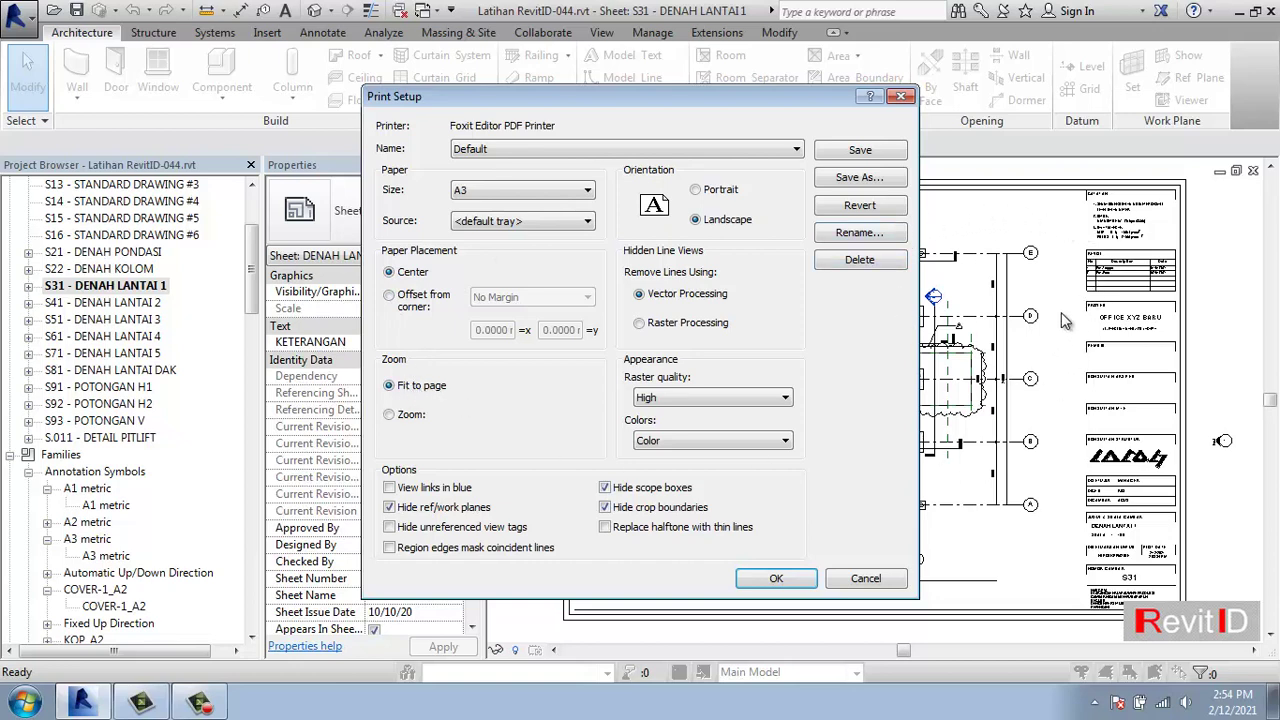
click(416, 305)
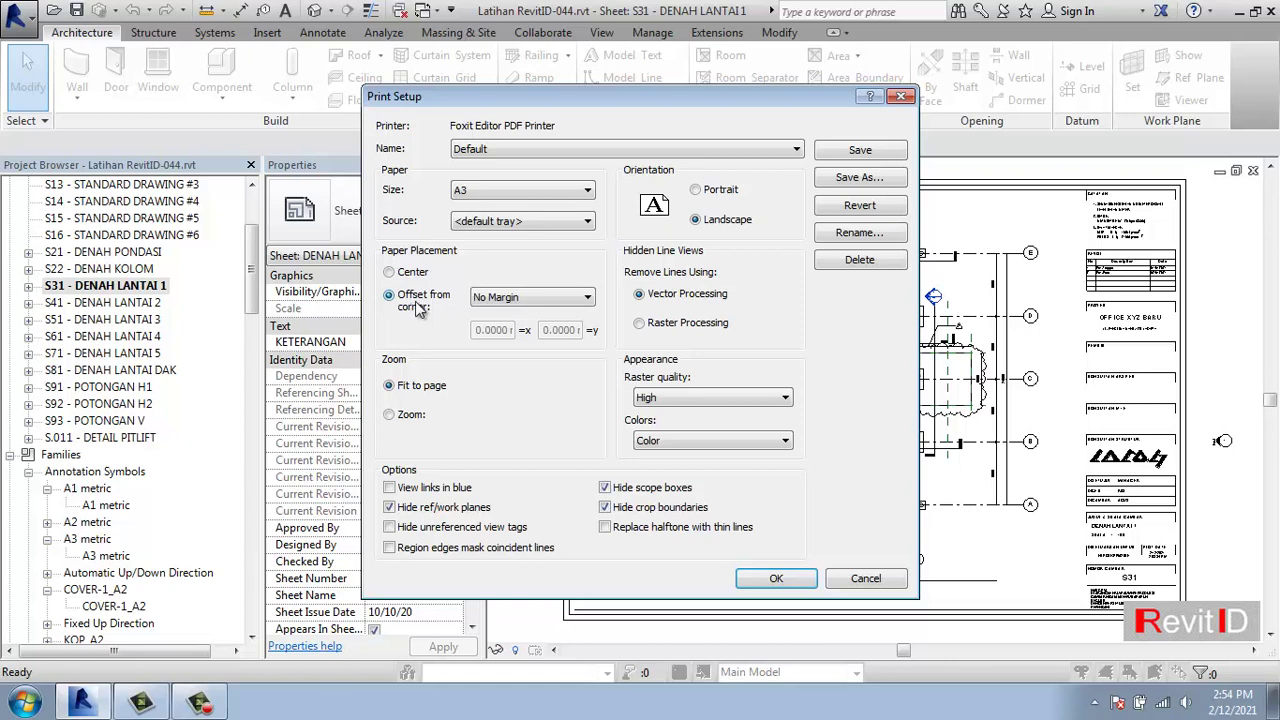
click(535, 298)
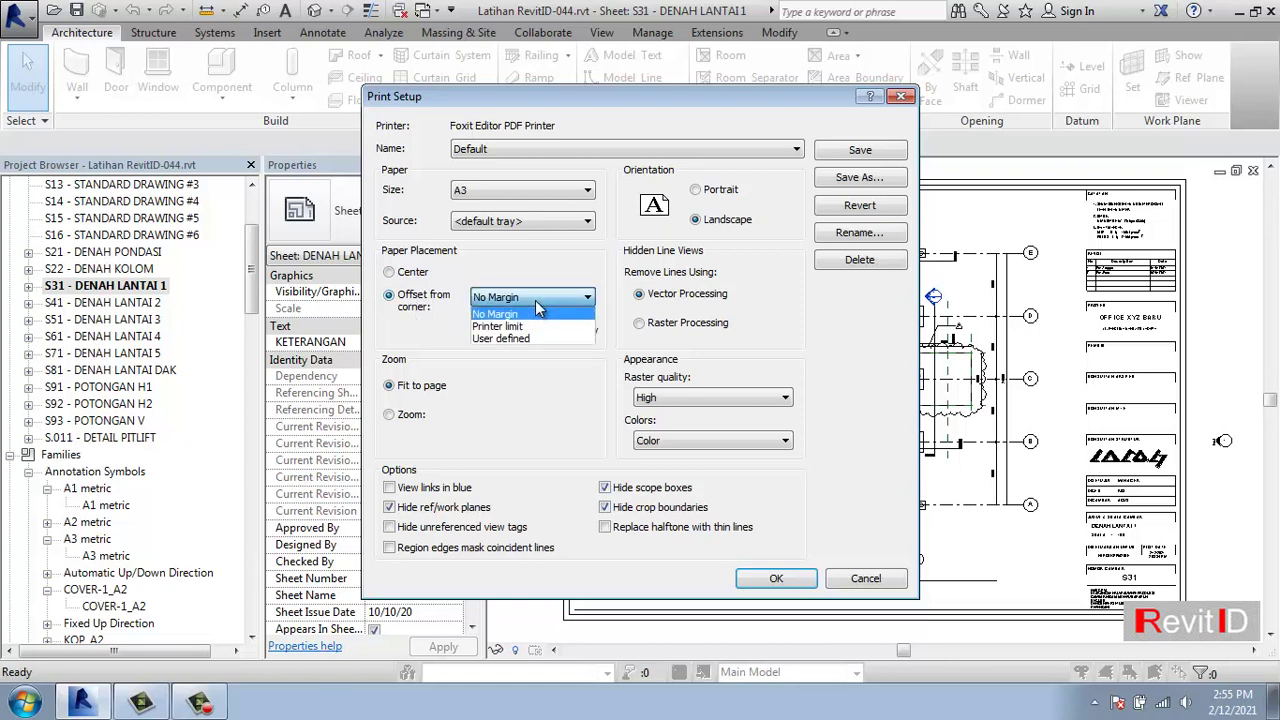
click(515, 328)
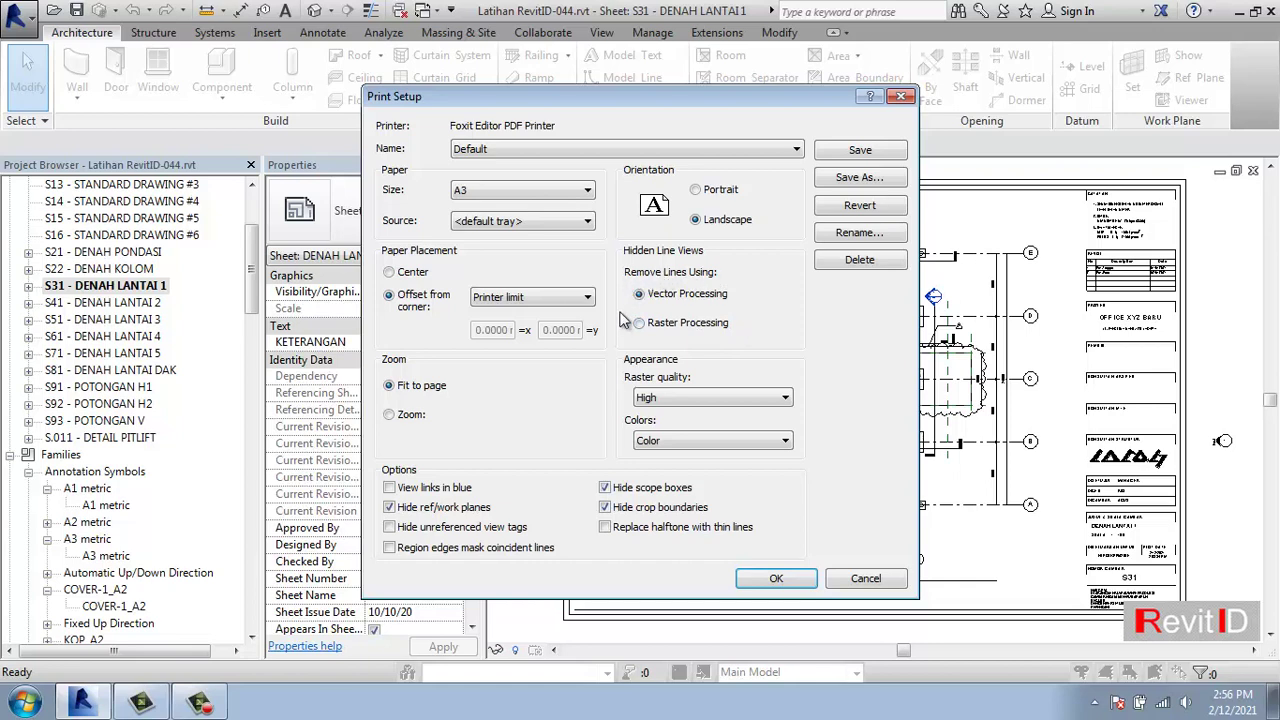
click(687, 325)
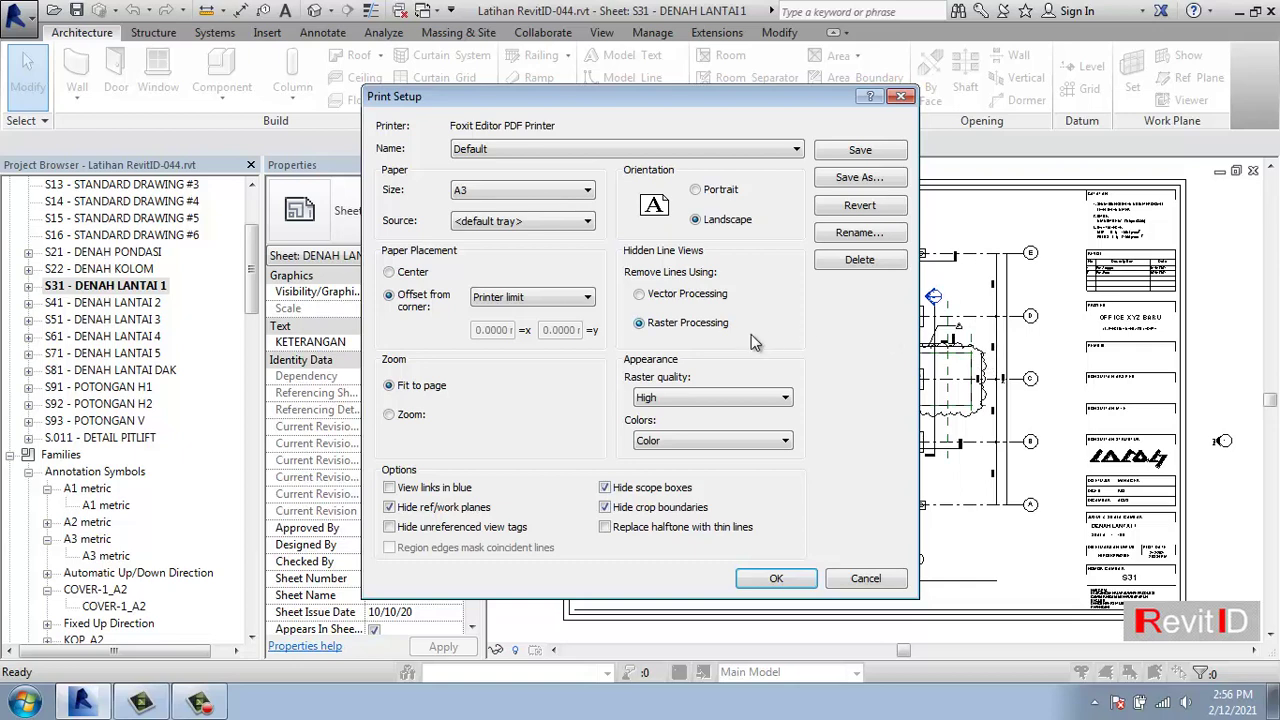
click(776, 580)
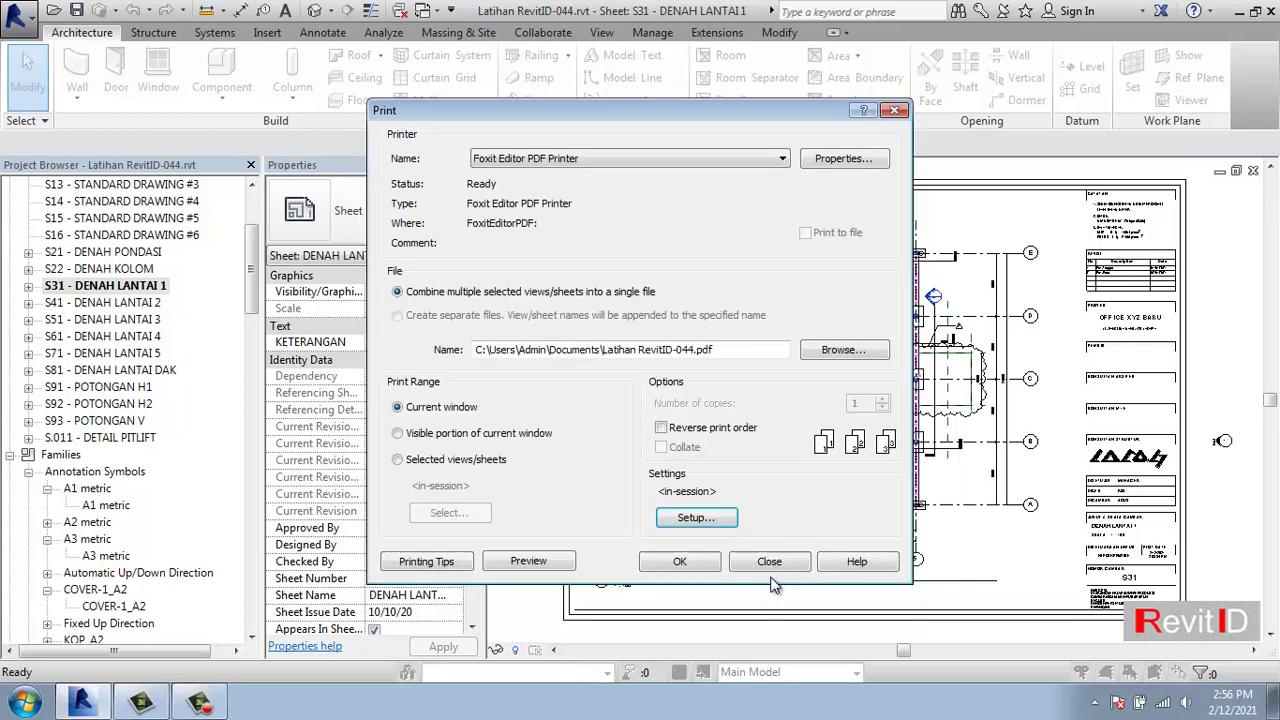
Print the sheet and save the resulting PDF as Untitled.pdf on the Desktop, replacing the existing file, and close the PDF editor.
click(677, 563)
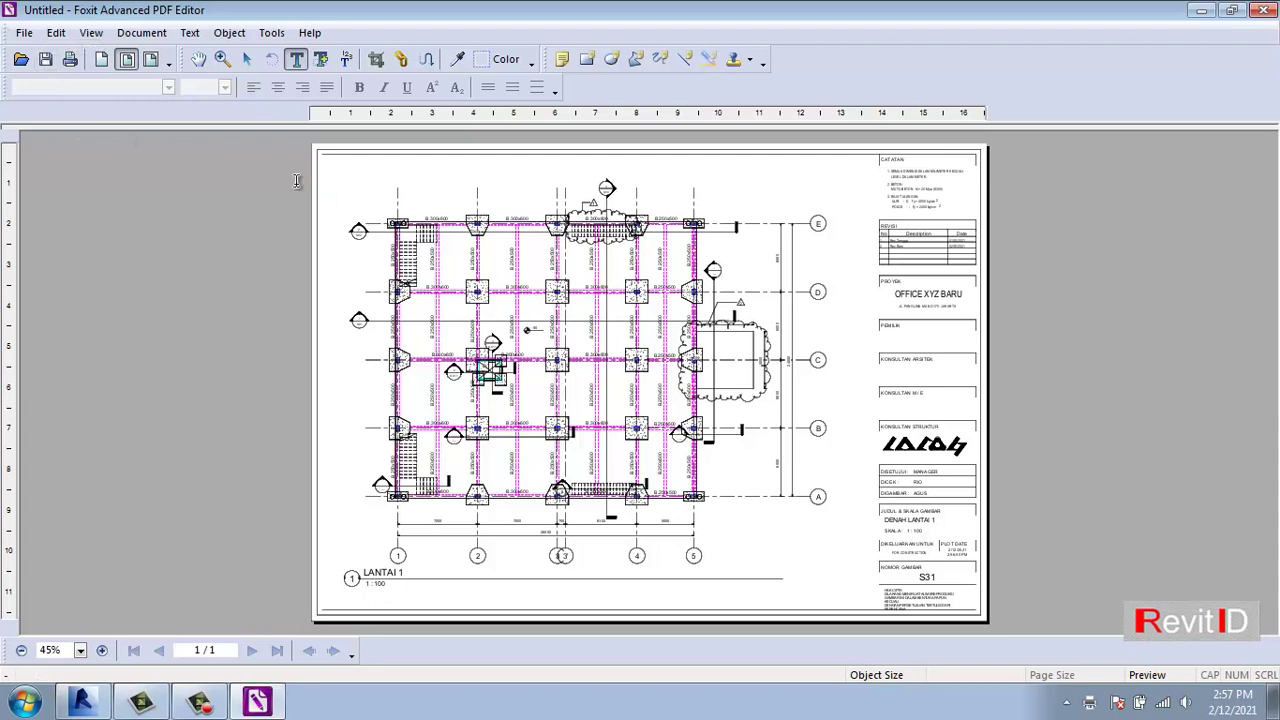
click(48, 65)
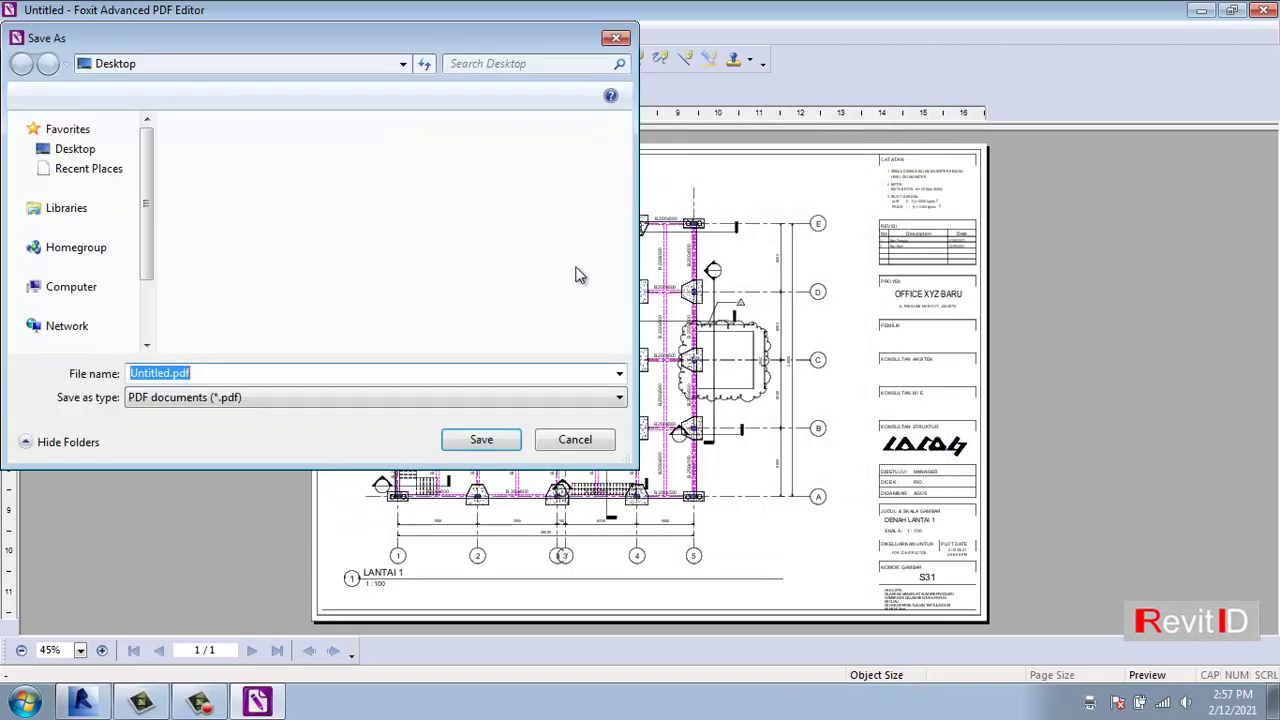
click(68, 155)
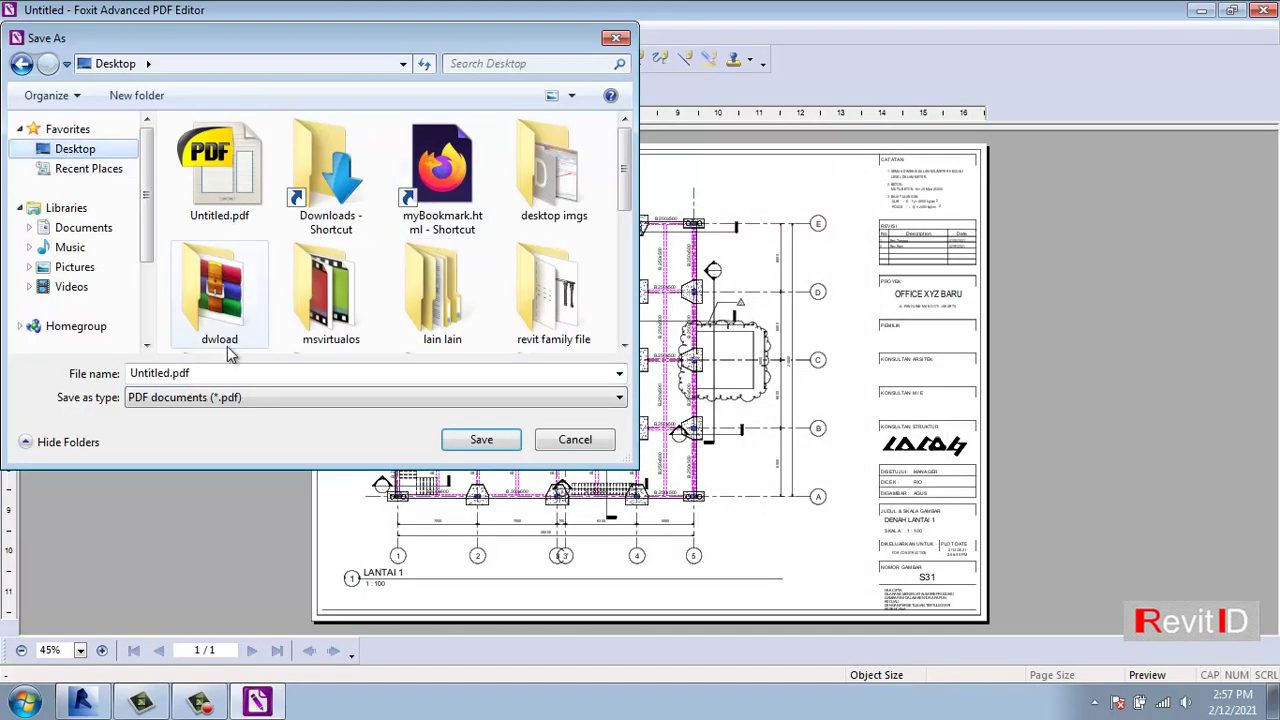
click(197, 192)
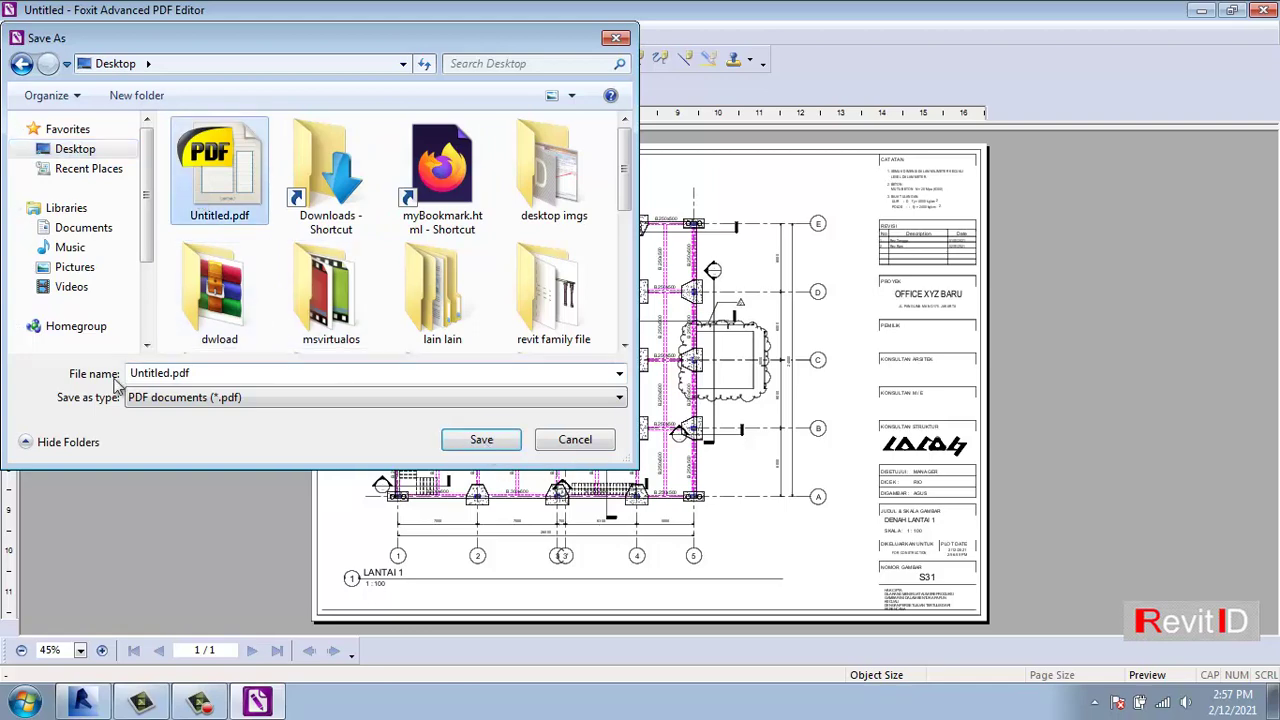
click(508, 437)
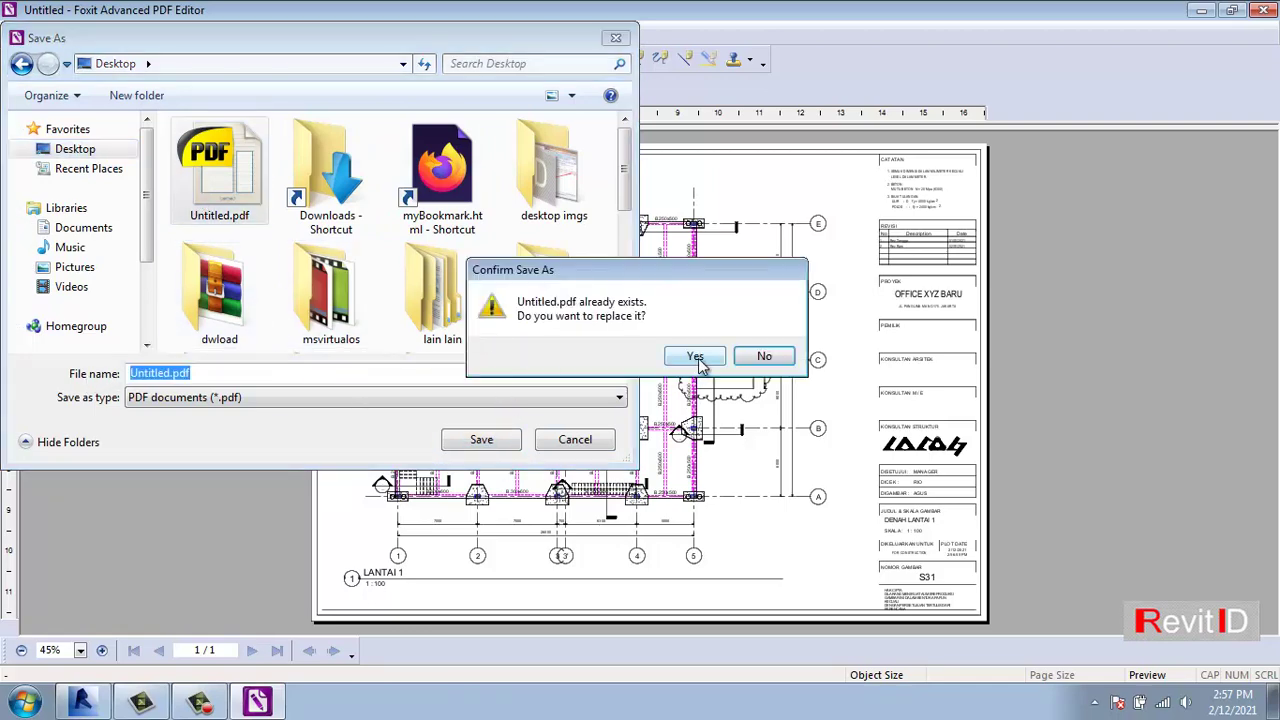
click(698, 356)
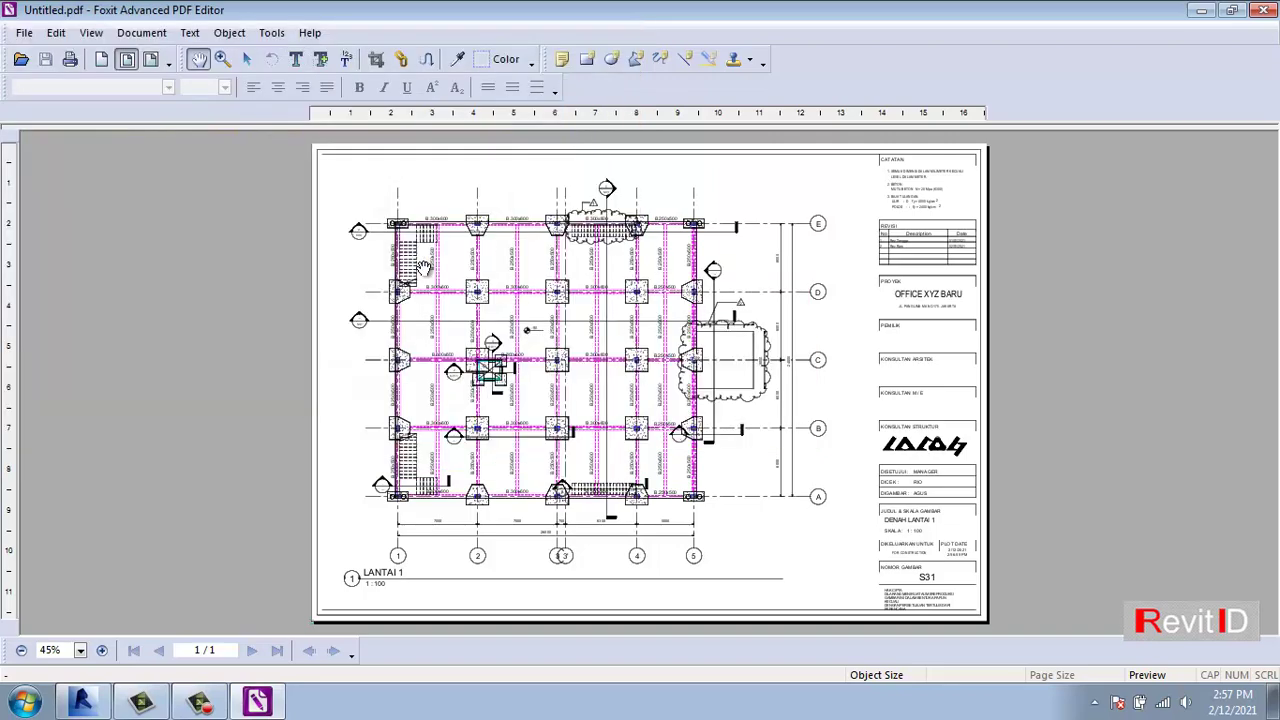
click(1264, 10)
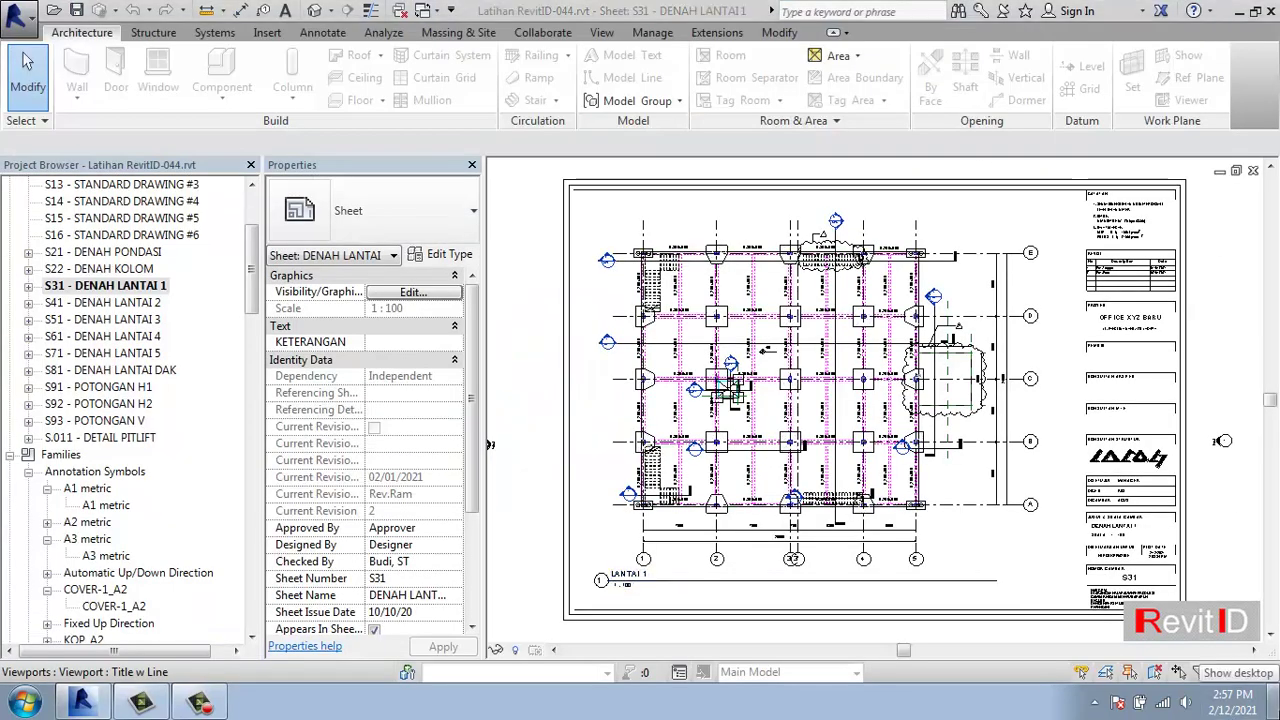
Open Untitled.pdf from the desktop to check the printed DENAH LANTAI 1 sheet, and close the viewer.
click(1274, 702)
double_click(199, 418)
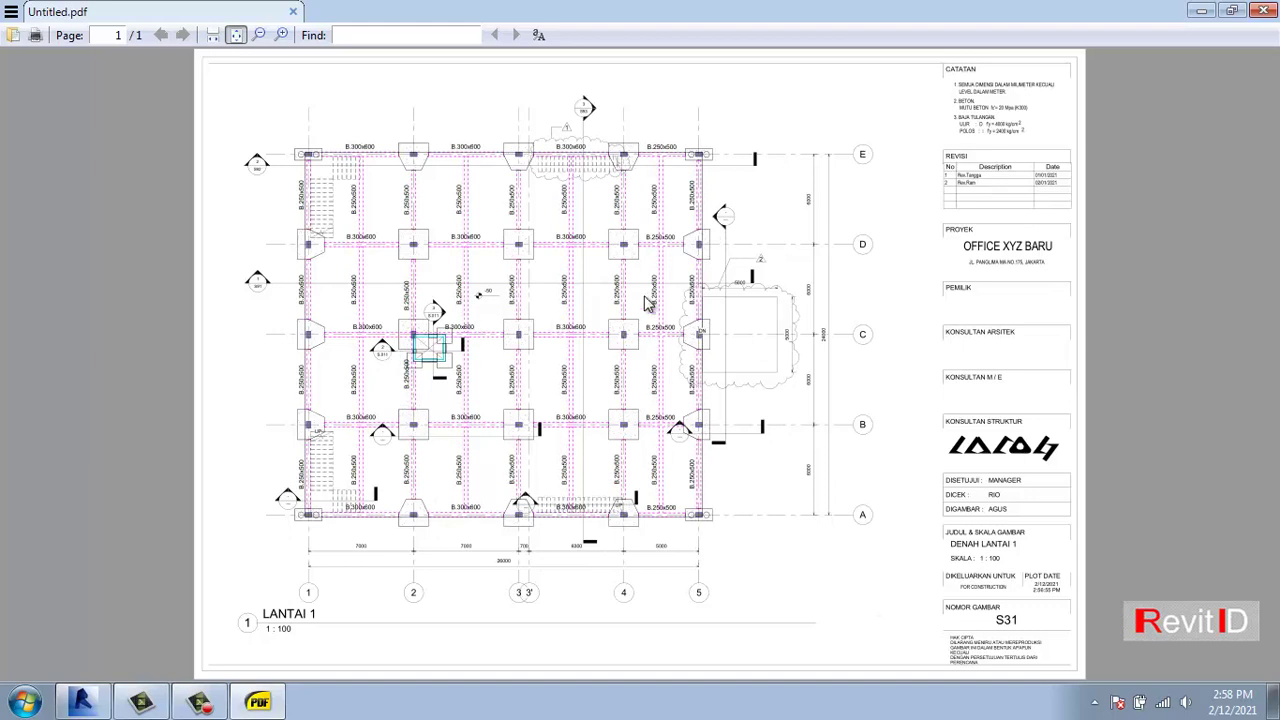
click(1266, 12)
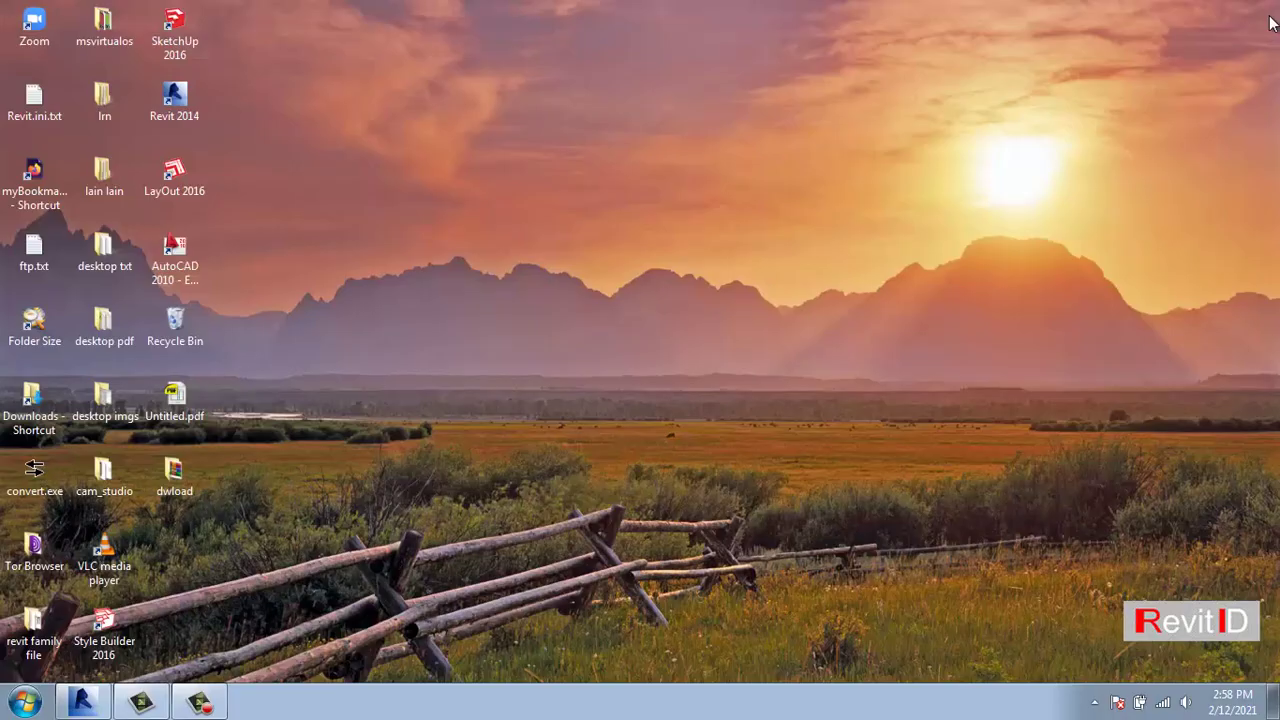
Switch back to Revit and set a new print job to create separate files from selected views/sheets.
click(82, 703)
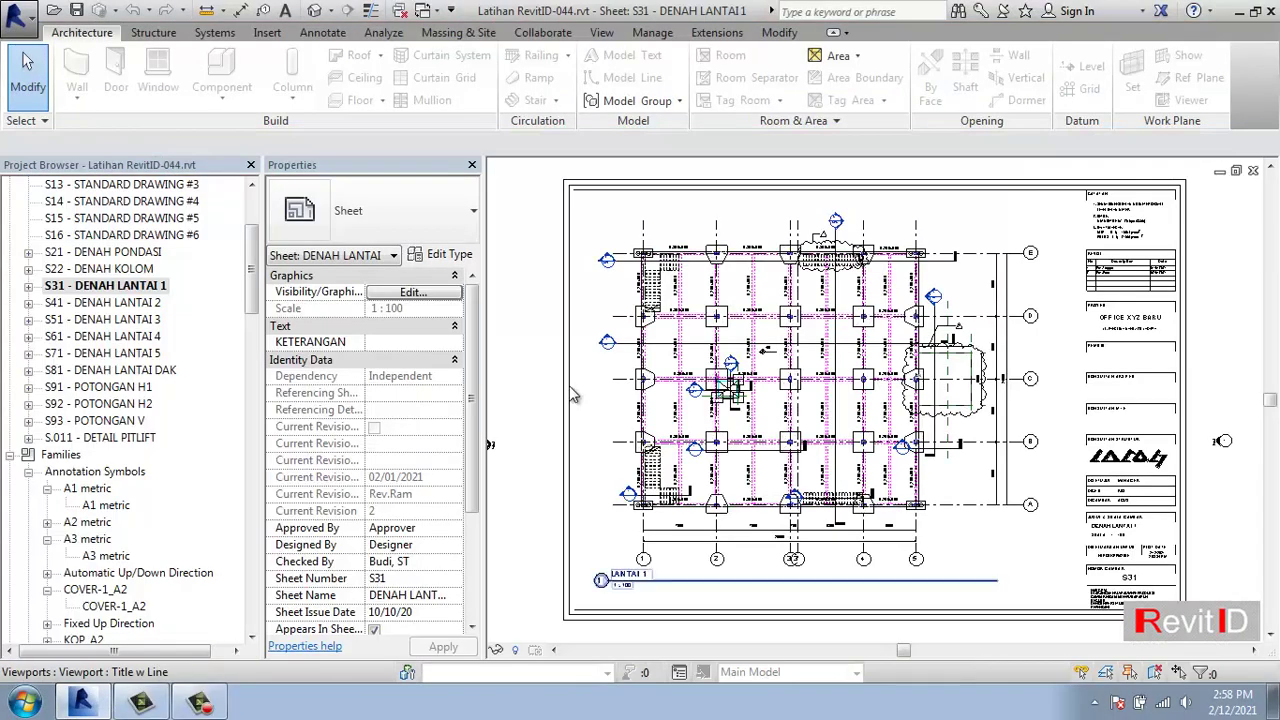
click(105, 285)
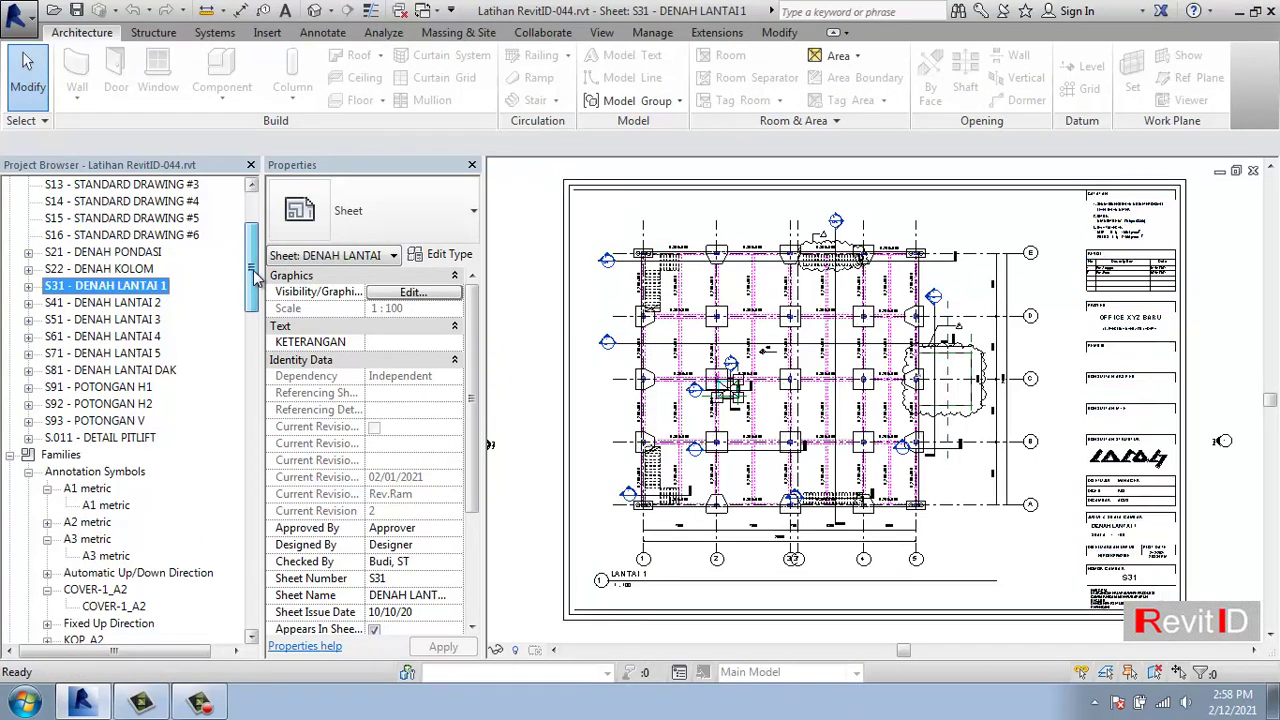
scroll(130, 400, up, 3)
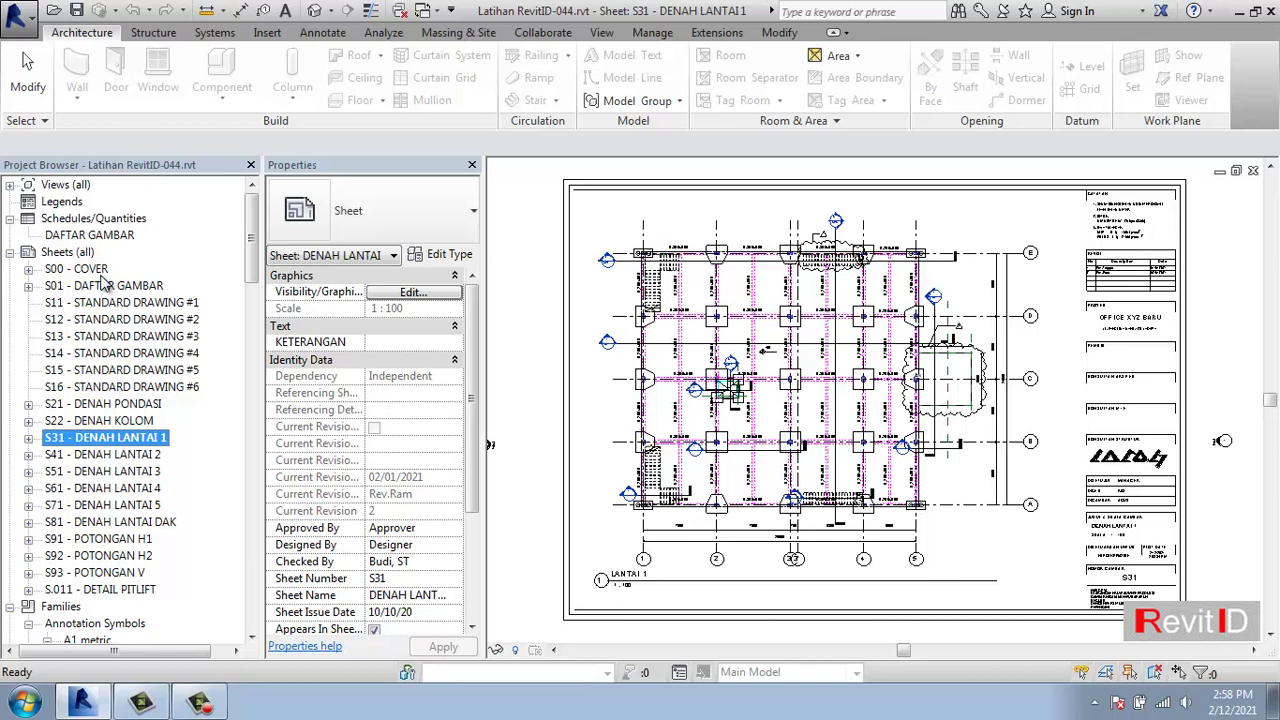
click(27, 36)
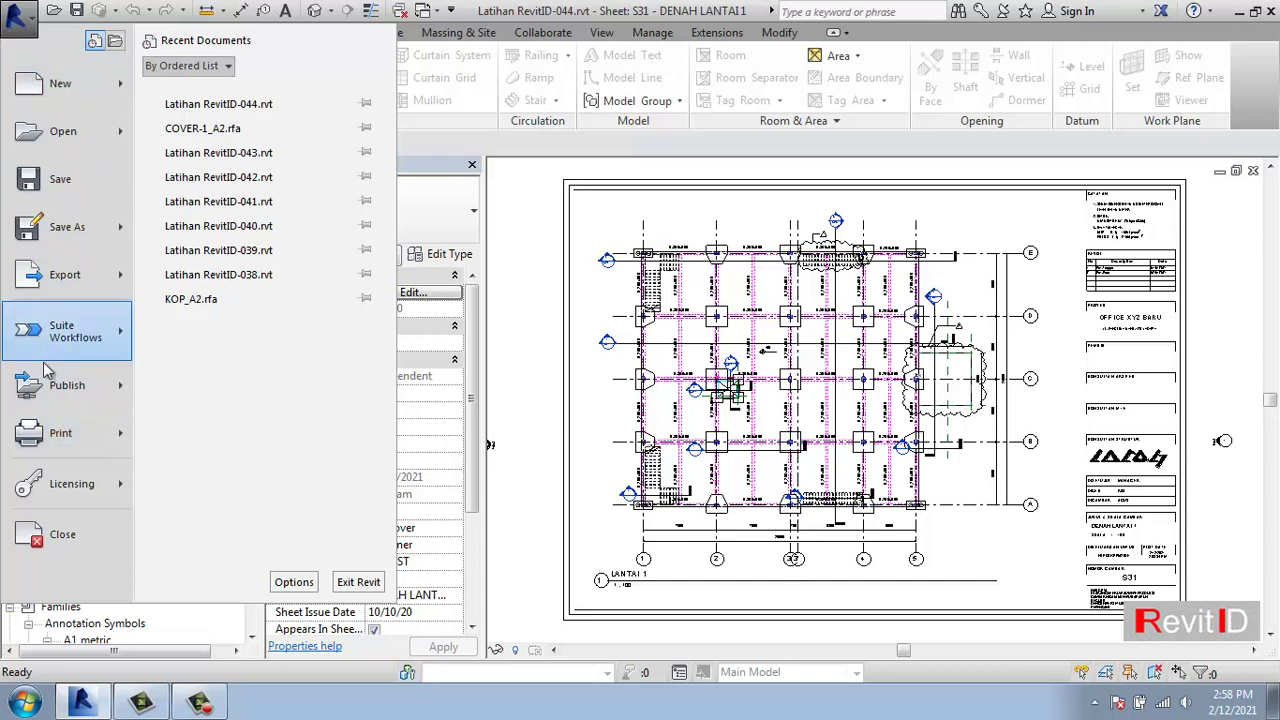
key(Escape)
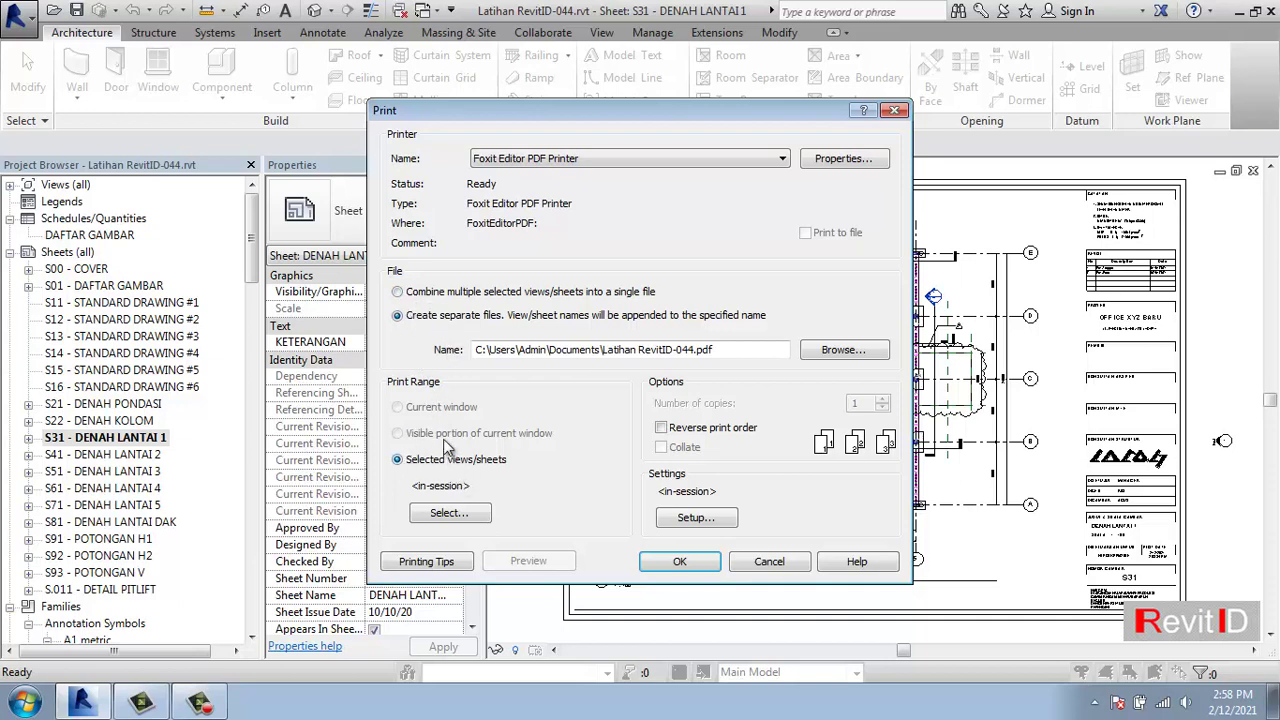
click(412, 292)
click(398, 316)
Clear the print selection, leave views out of the View/Sheet Set list, and check all the sheets.
click(449, 512)
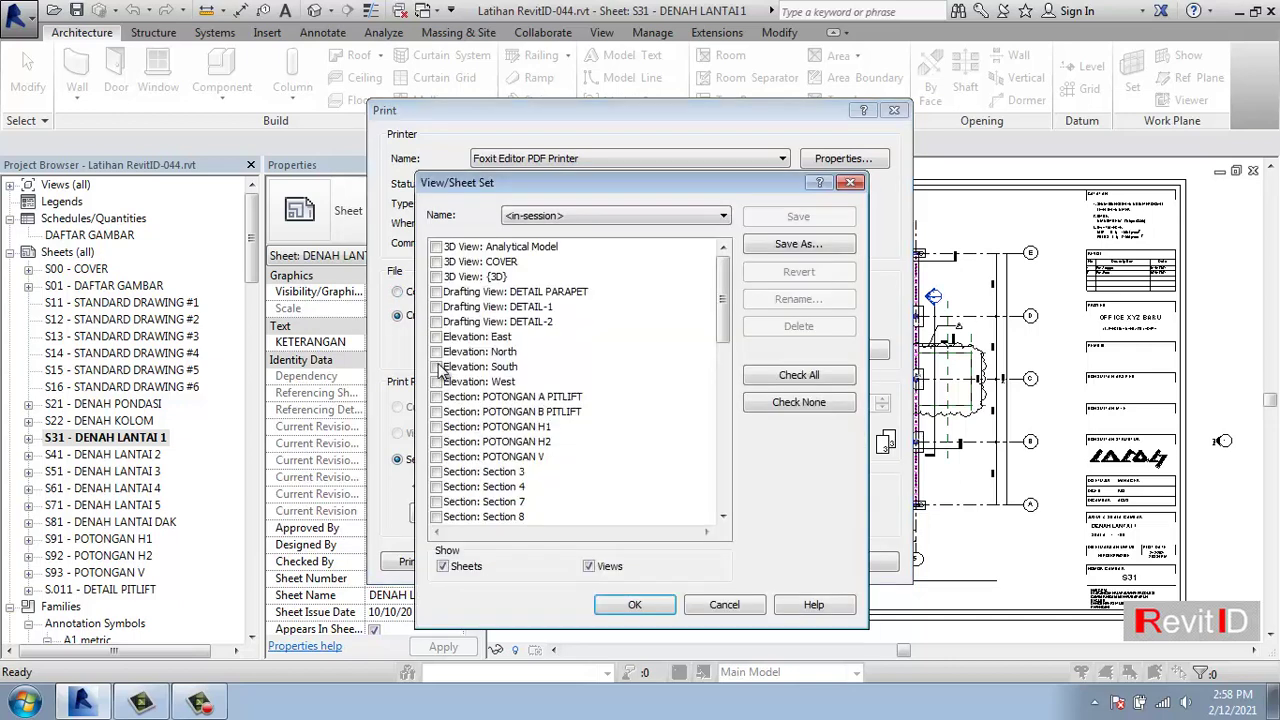
click(798, 403)
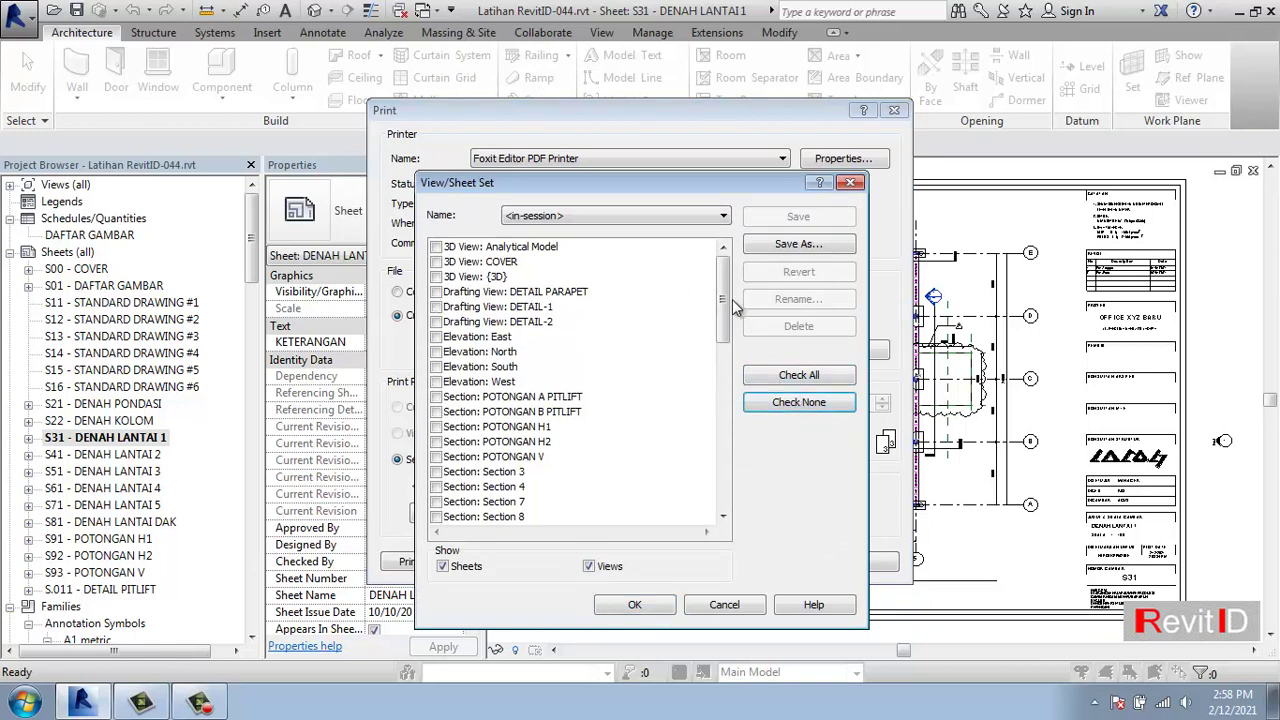
mouse_move(724, 302)
mouse_down()
mouse_move(728, 505)
mouse_move(727, 316)
mouse_up()
mouse_move(722, 303)
mouse_down()
mouse_move(741, 476)
mouse_move(728, 288)
mouse_move(727, 451)
mouse_move(727, 290)
mouse_up()
click(601, 572)
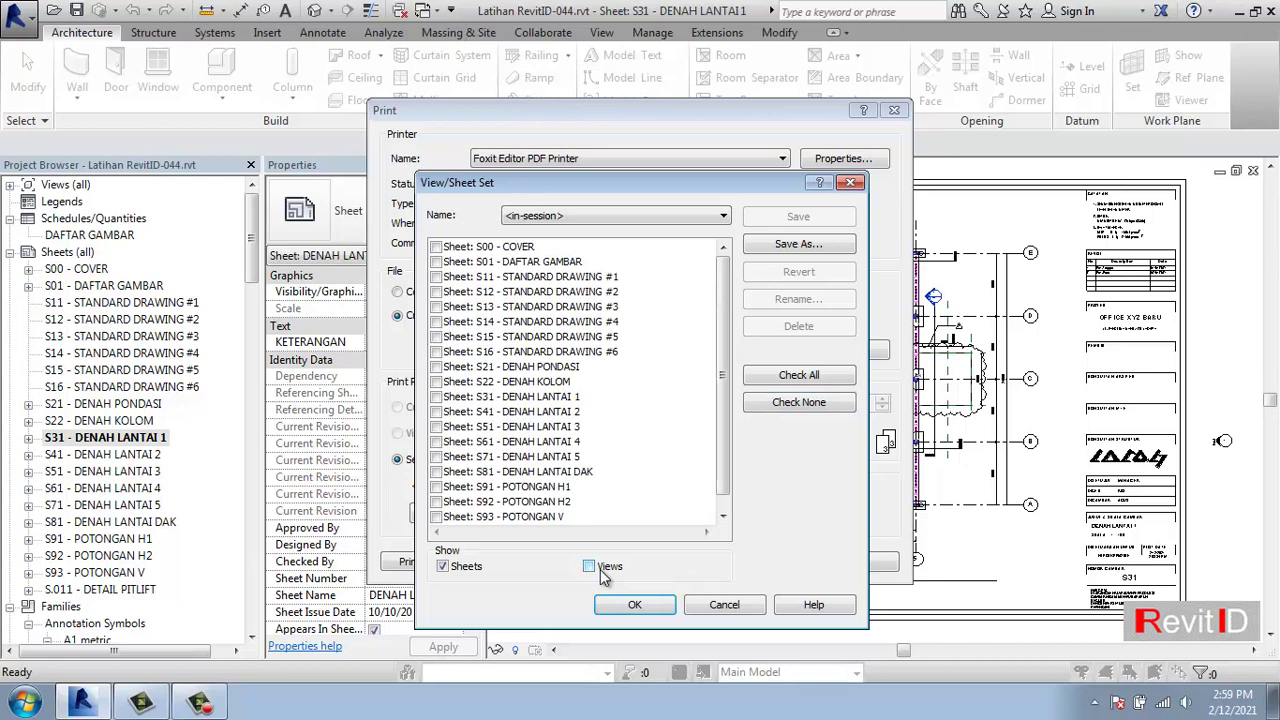
mouse_move(720, 287)
mouse_down()
mouse_move(719, 351)
mouse_move(727, 310)
mouse_up()
click(763, 377)
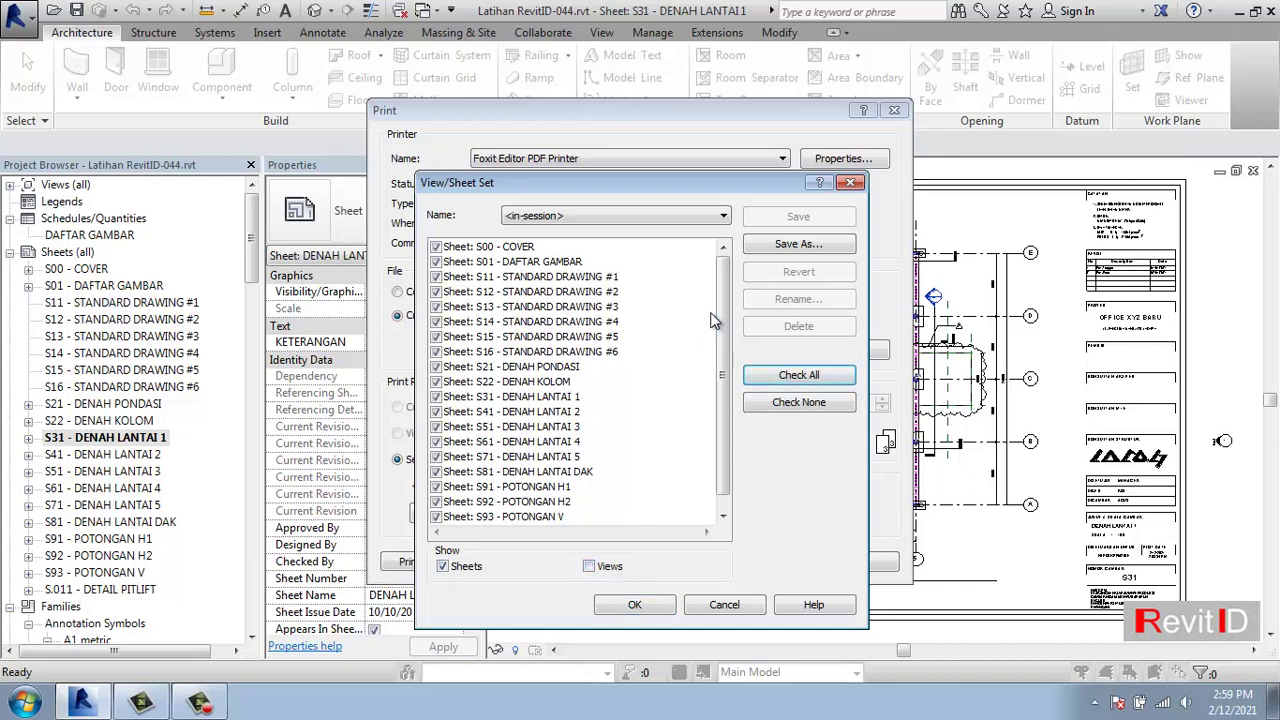
Accept the sheet selection without saving the settings for a future Revit session.
click(631, 606)
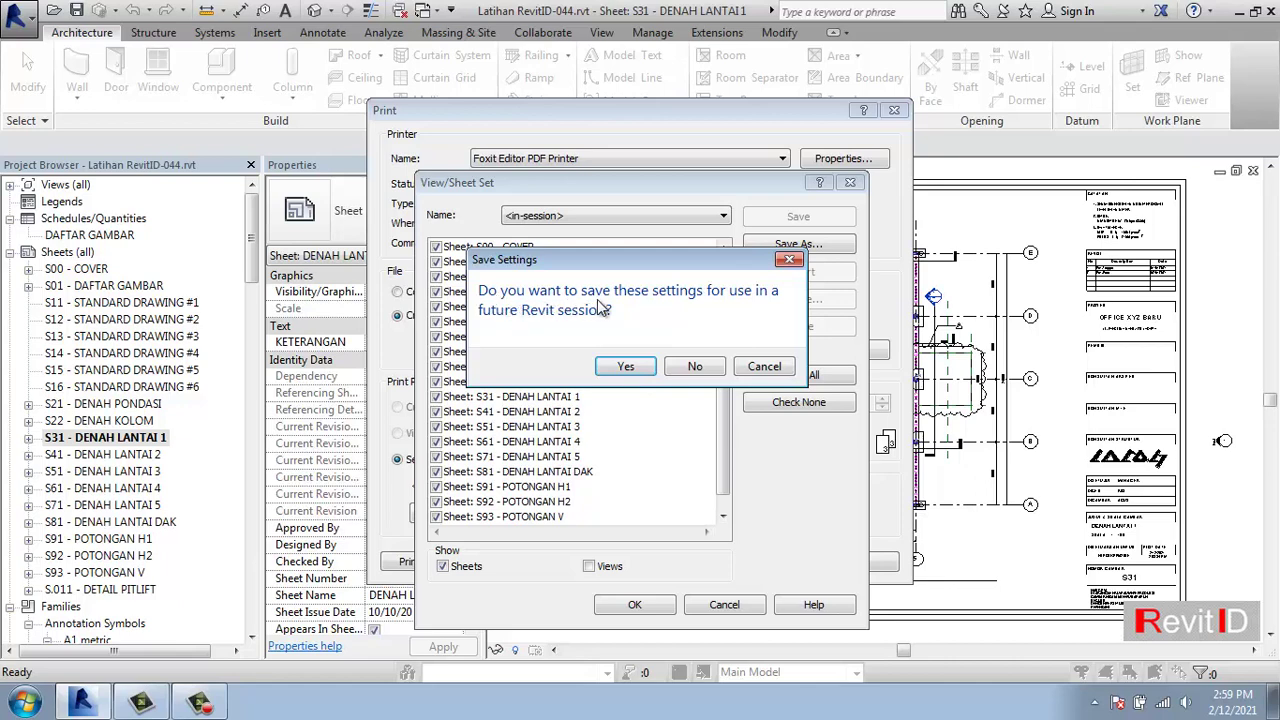
drag(568, 263, 617, 246)
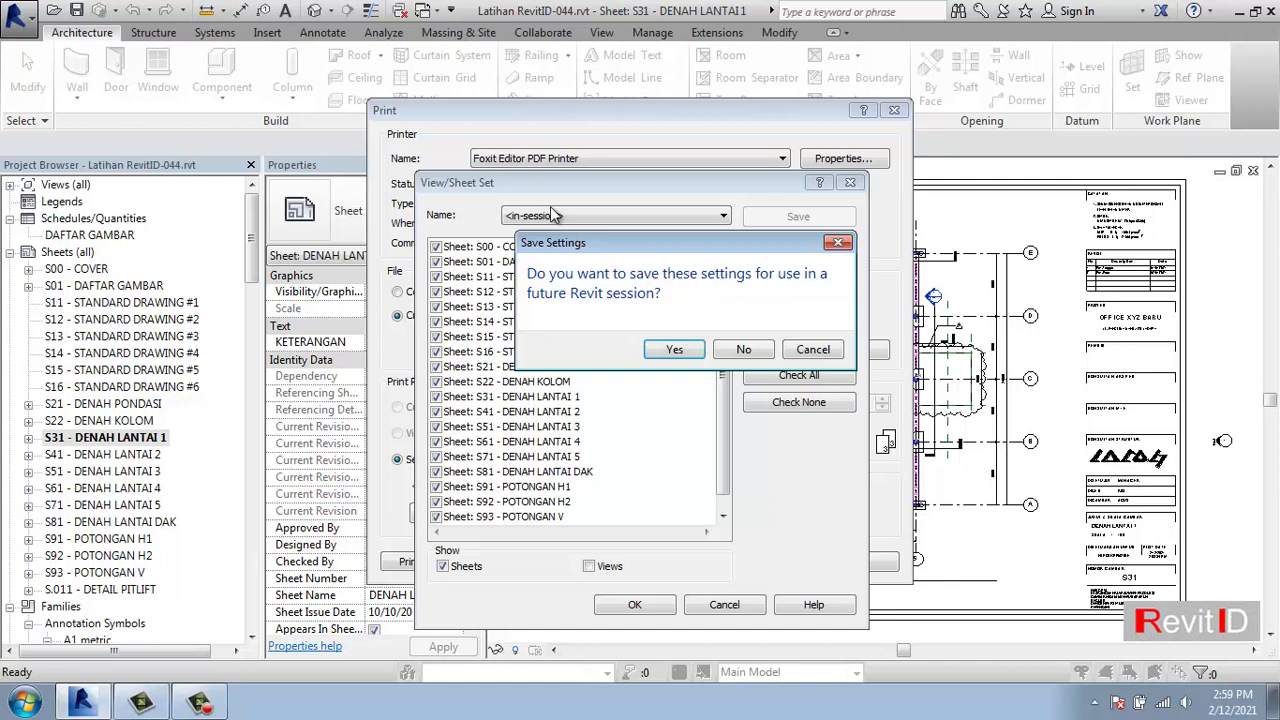
drag(671, 253, 661, 246)
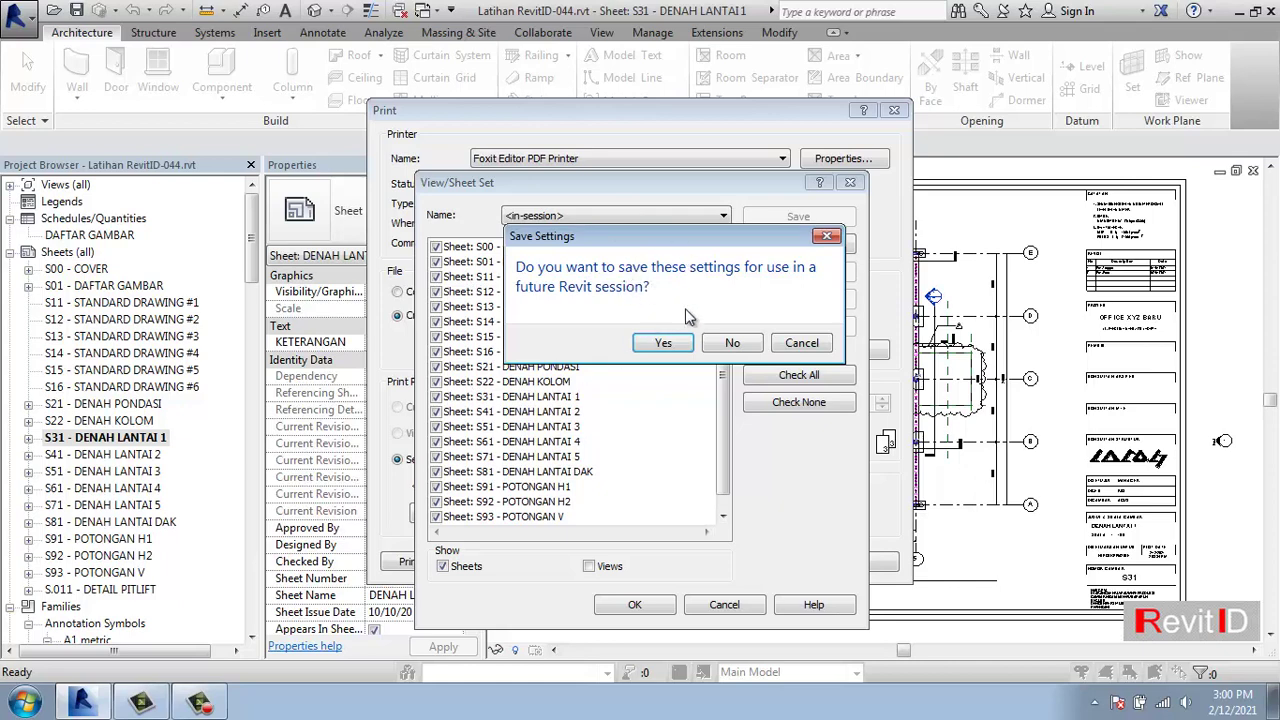
click(722, 345)
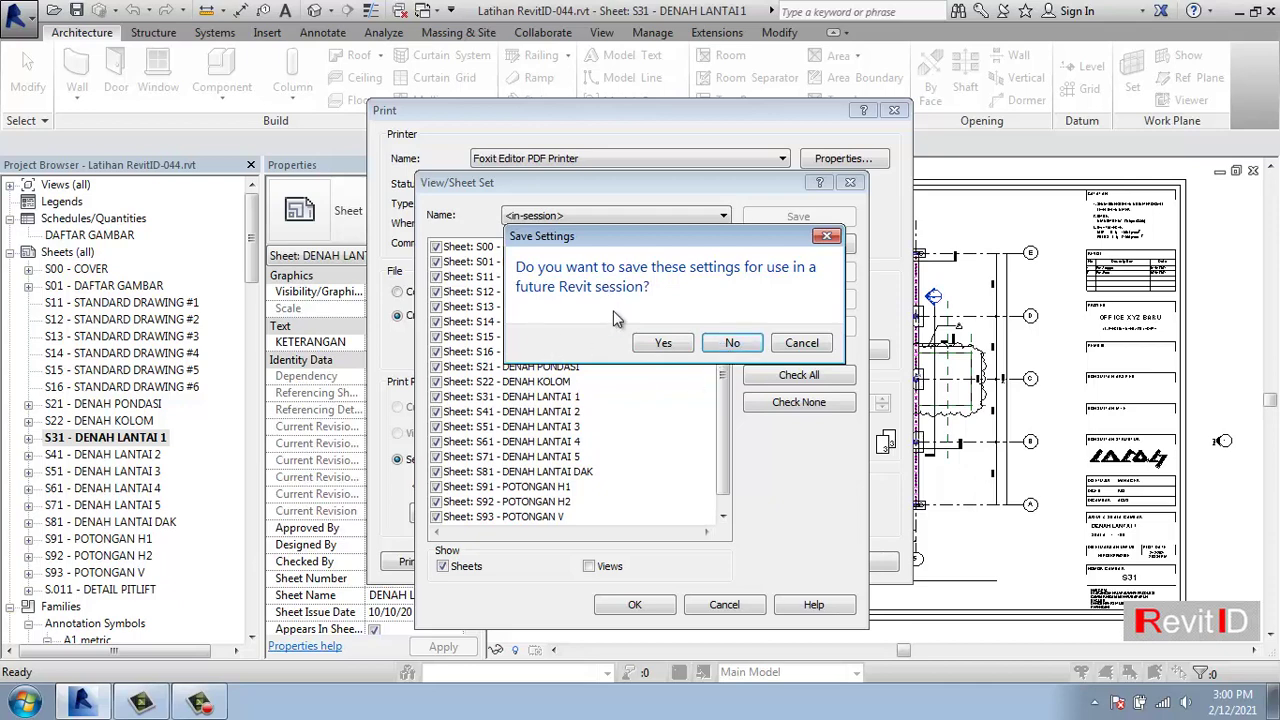
click(714, 345)
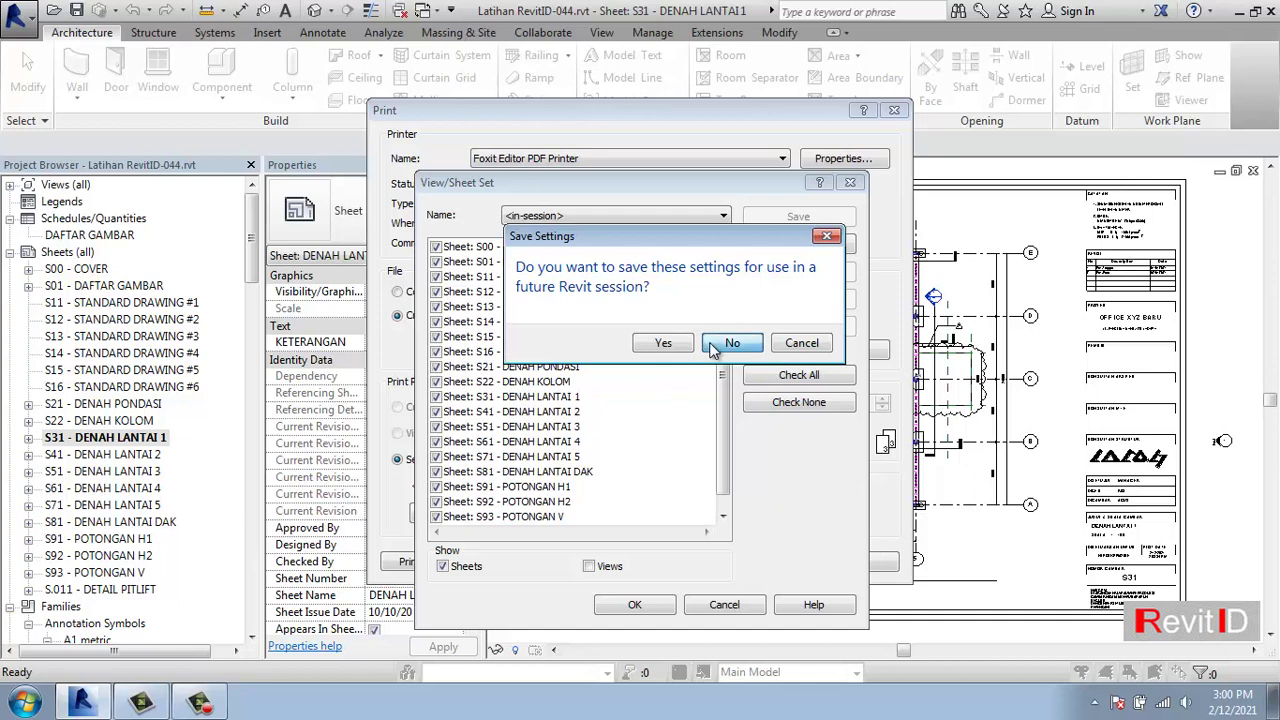
click(714, 345)
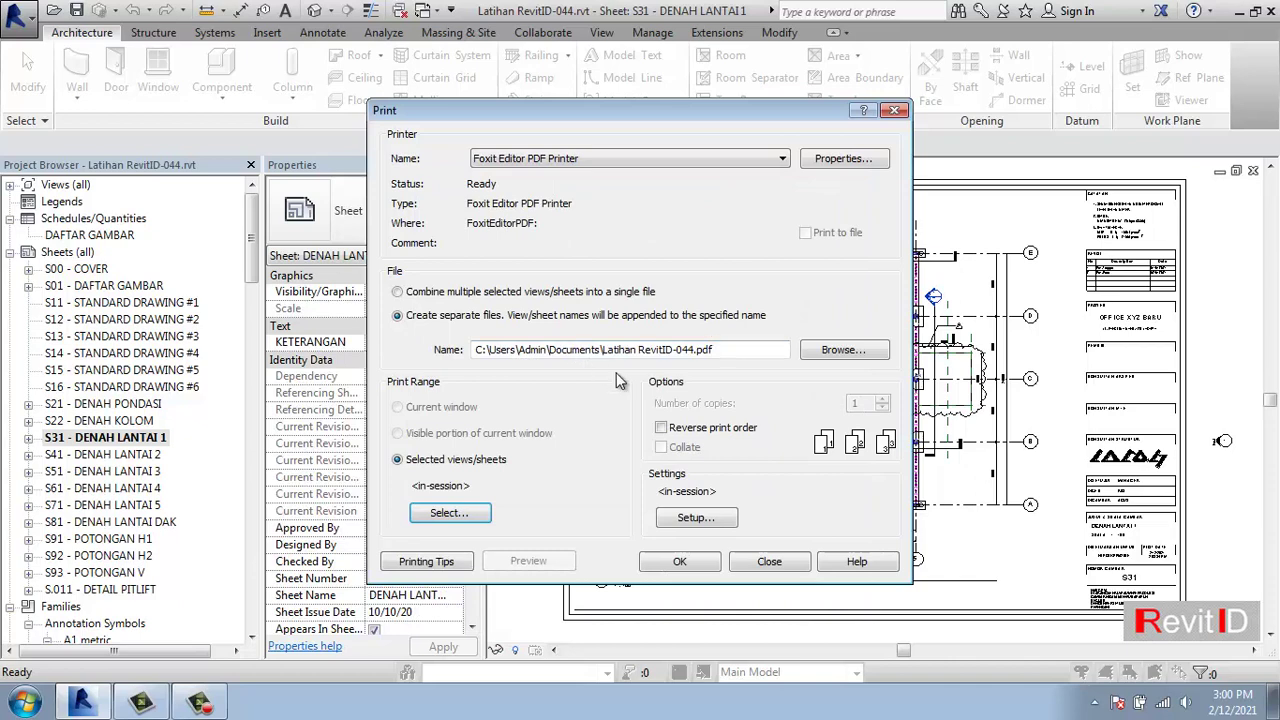
Redo the View/Sheet Set selection from an empty set, listing only sheets and including all of them.
click(450, 513)
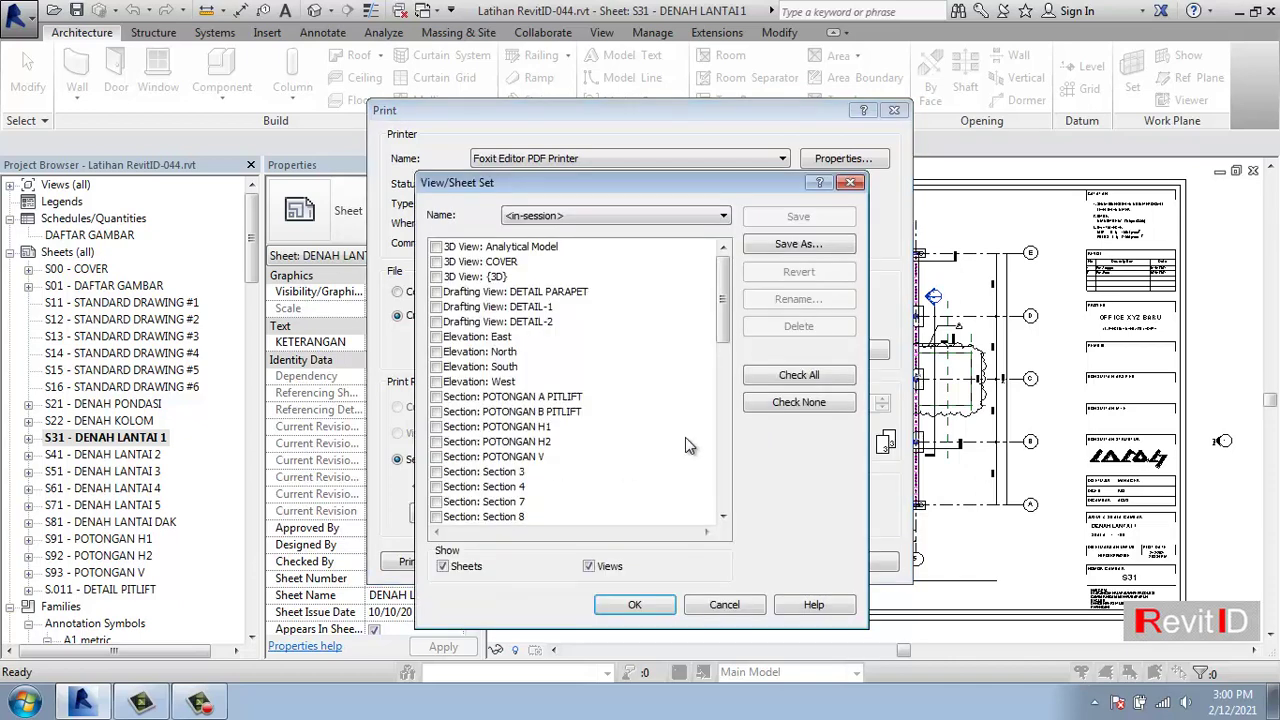
click(801, 410)
click(605, 570)
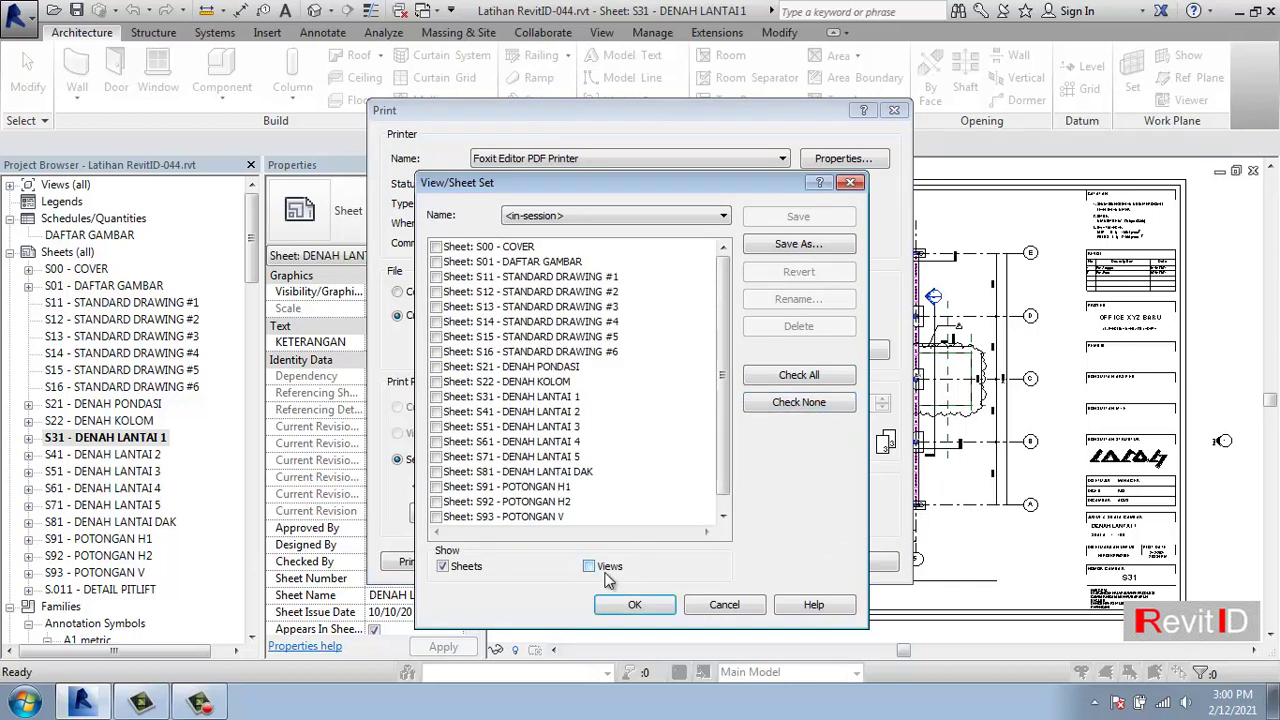
click(779, 378)
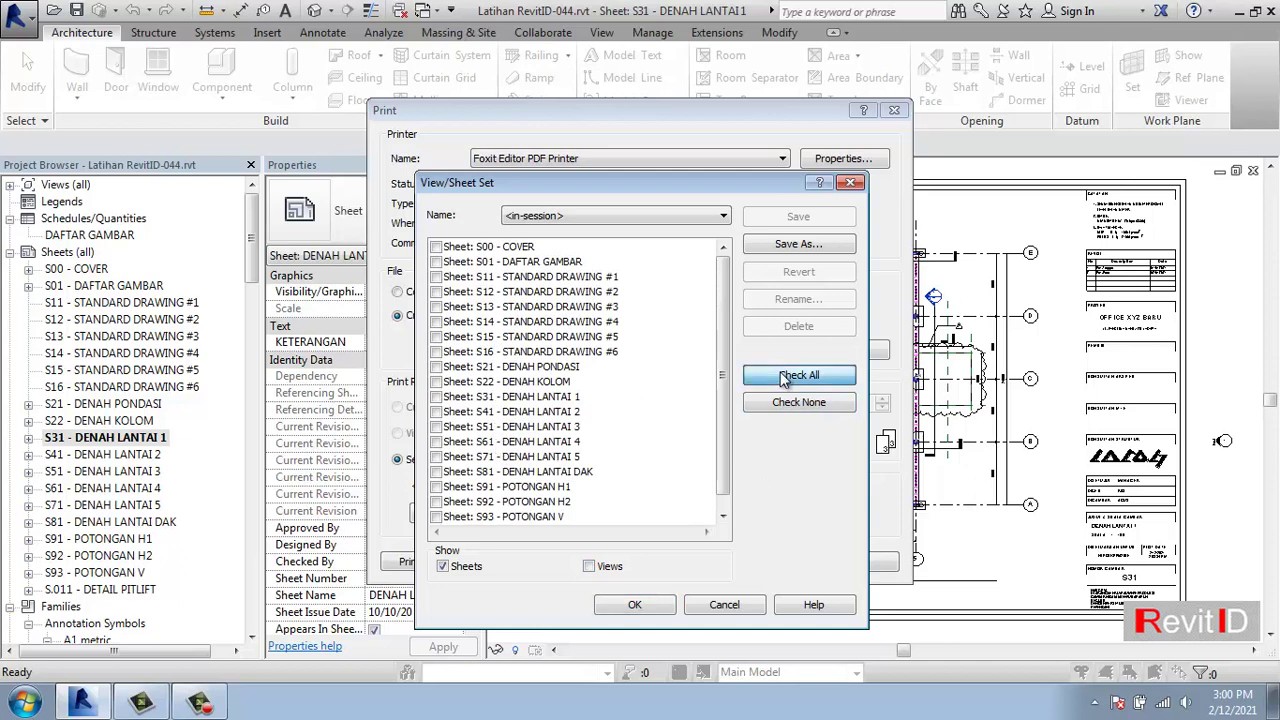
click(628, 607)
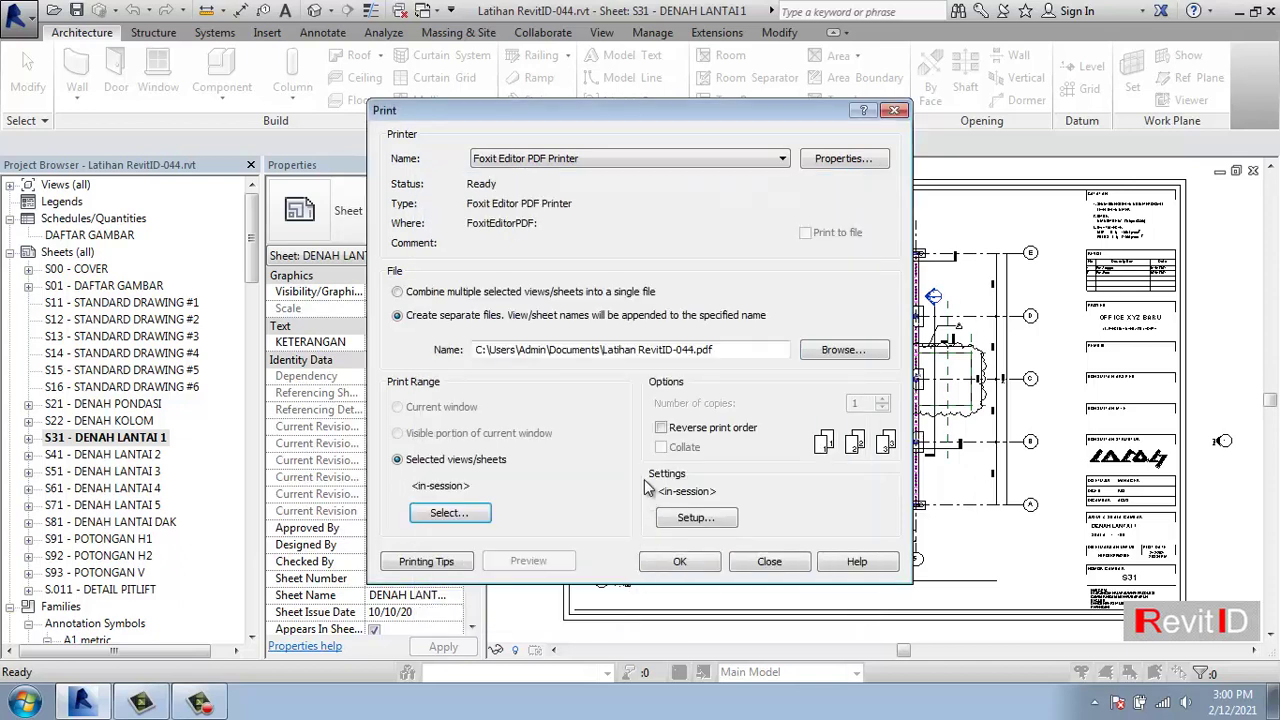
Review the print setup, set the selected sheets to combine into a single file, and start printing.
click(694, 520)
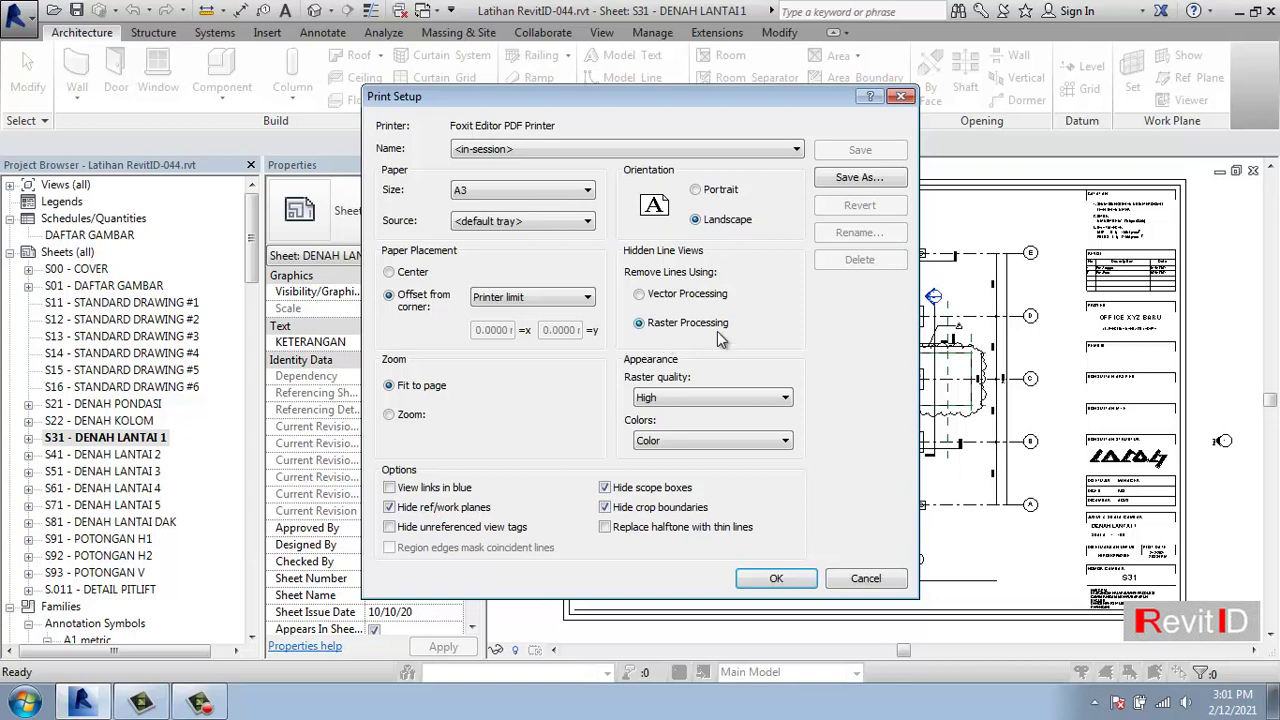
click(776, 579)
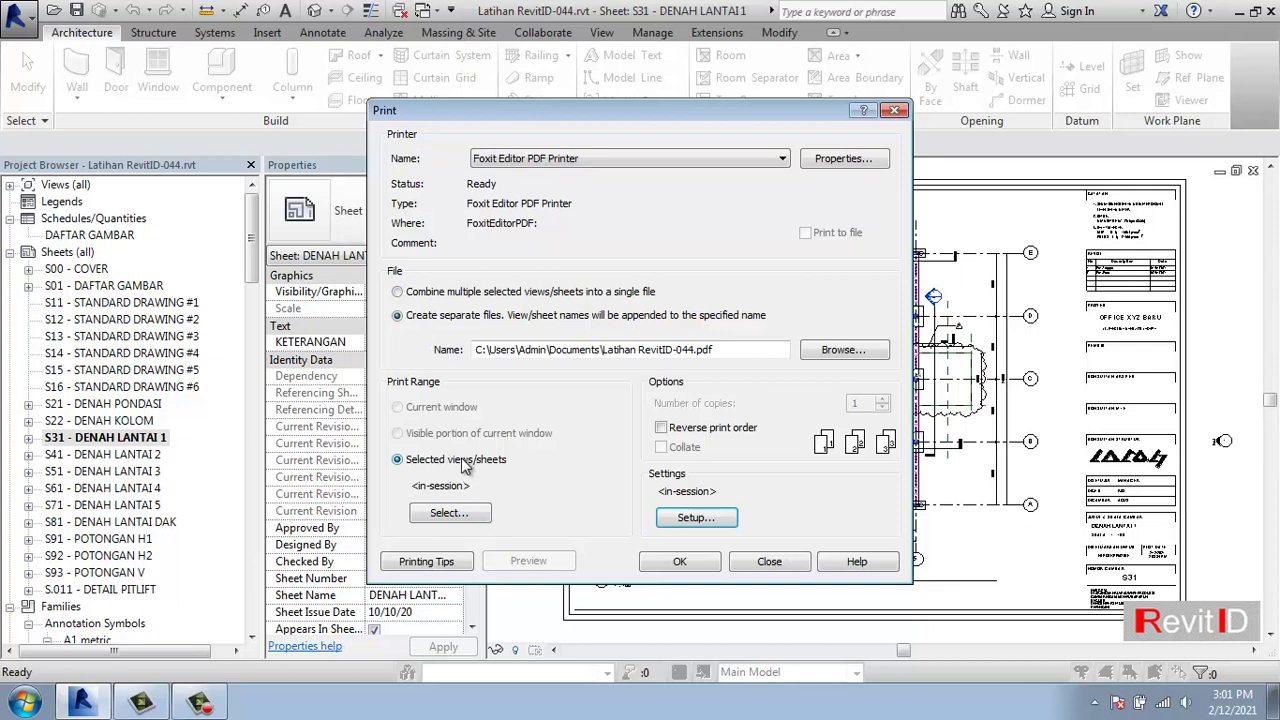
click(428, 300)
click(702, 563)
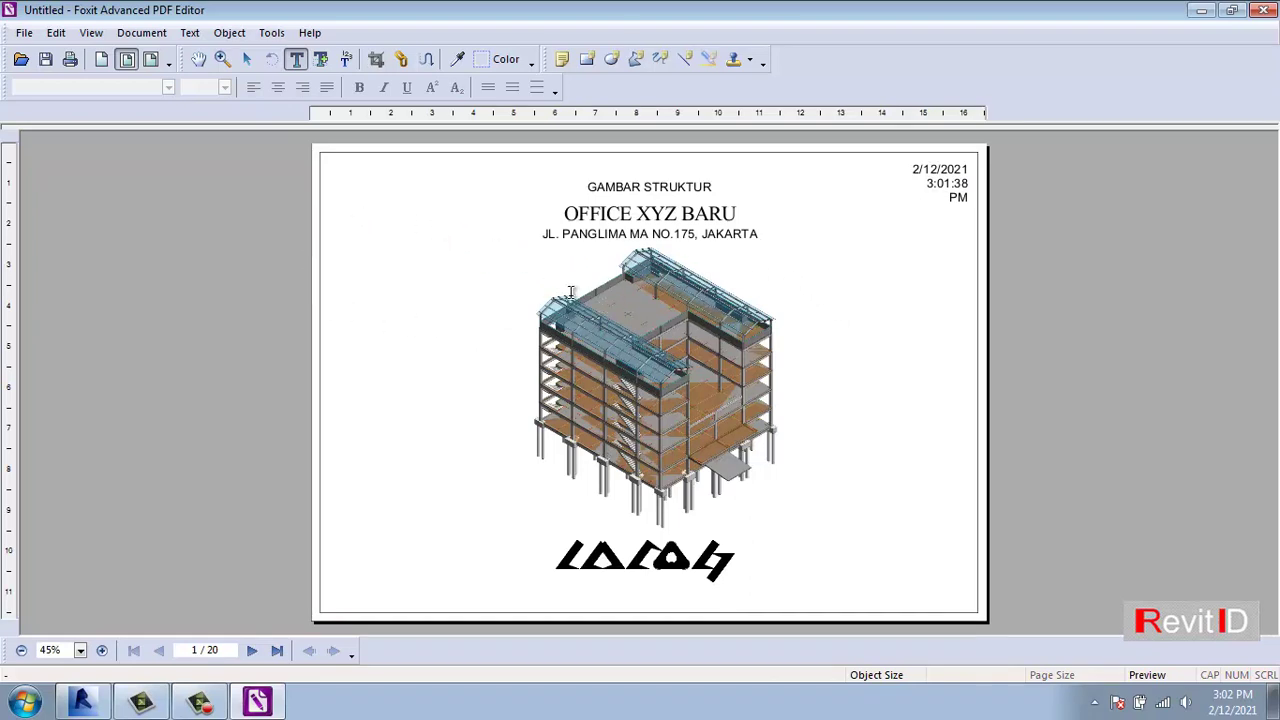
Save the combined PDF on the Desktop as nama project.pdf and close the PDF editor.
scroll(592, 312, down, 1)
scroll(592, 312, down, 3)
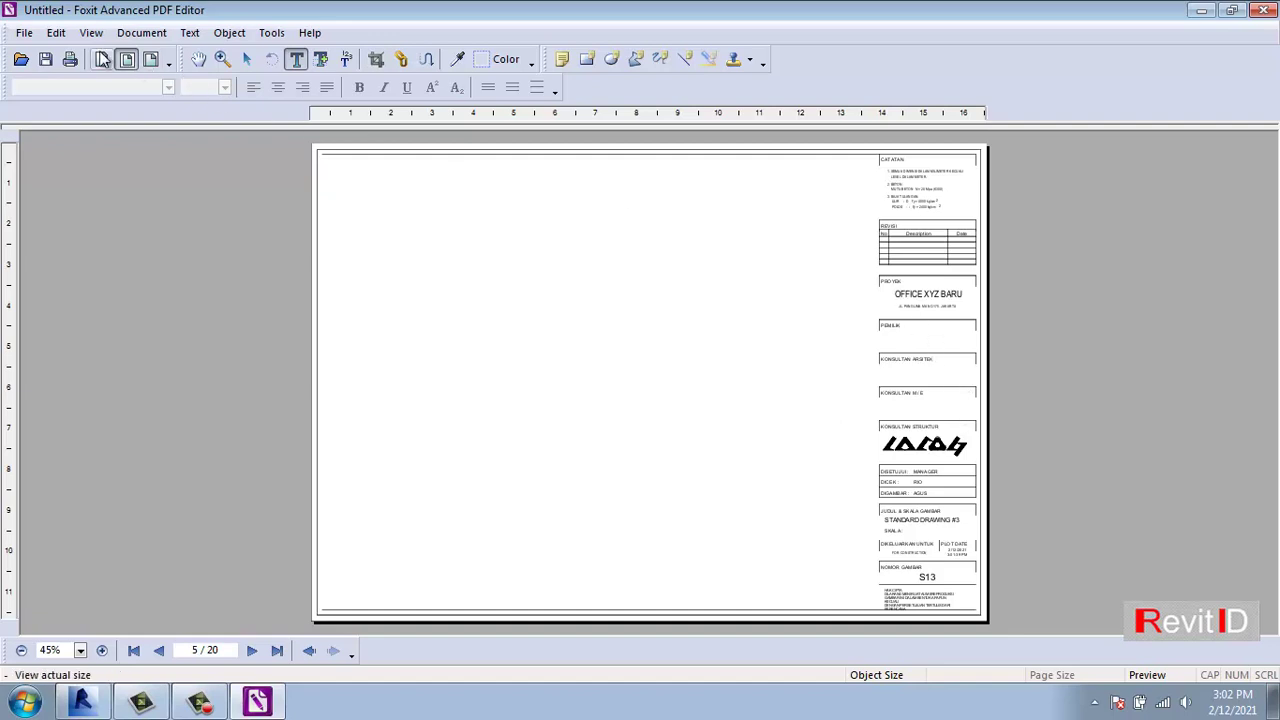
click(47, 59)
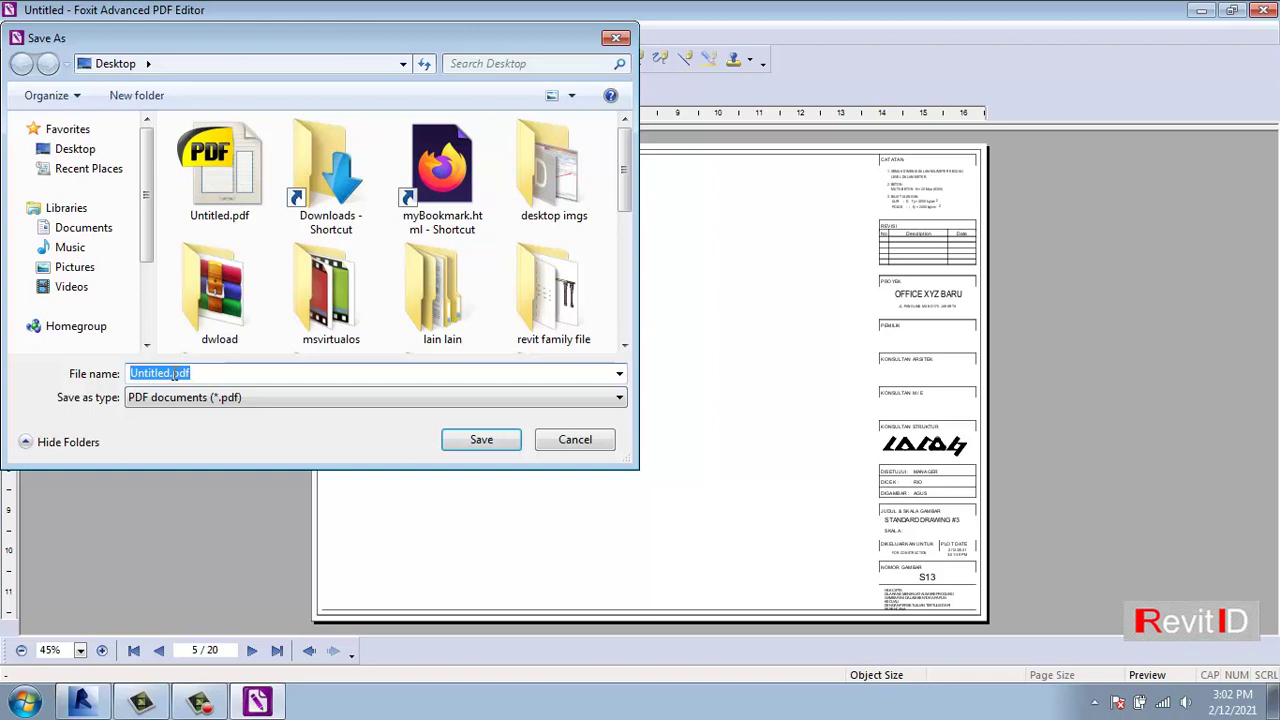
click(172, 373)
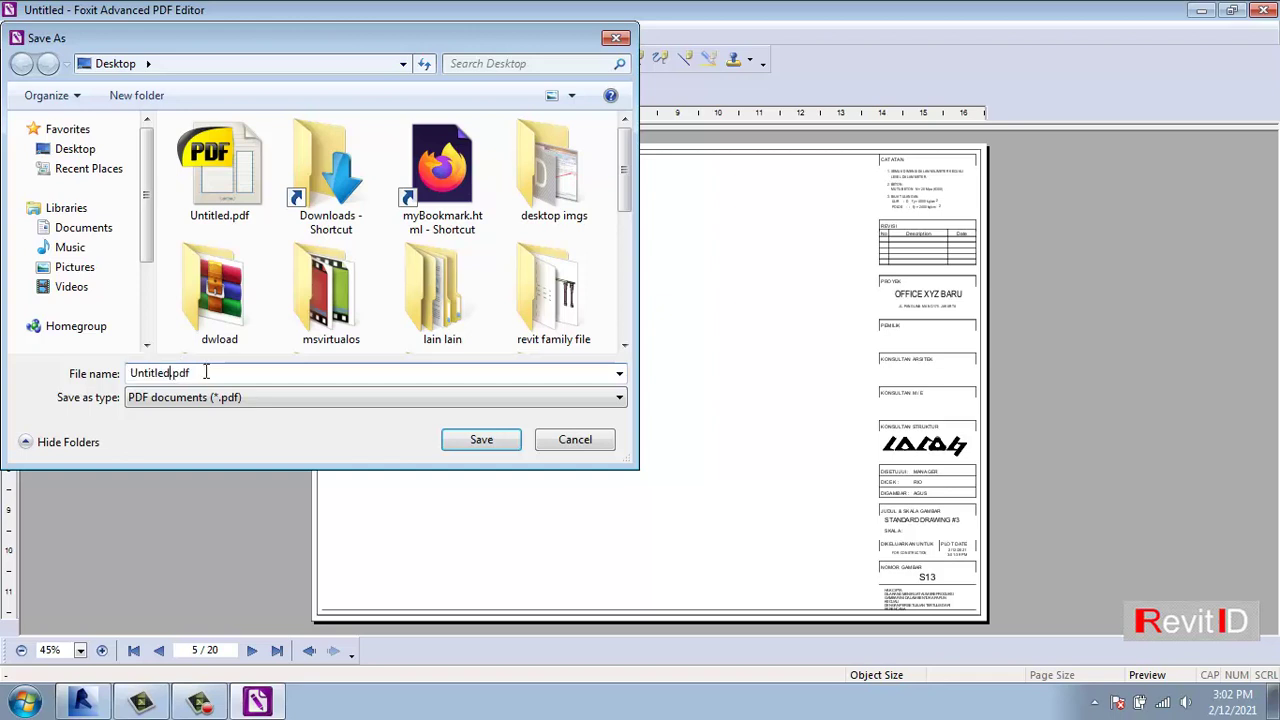
key(BackSpace)
key(BackSpace)
key(BackSpace)
key(BackSpace)
key(BackSpace)
key(BackSpace)
key(BackSpace)
key(BackSpace)
text(nama)
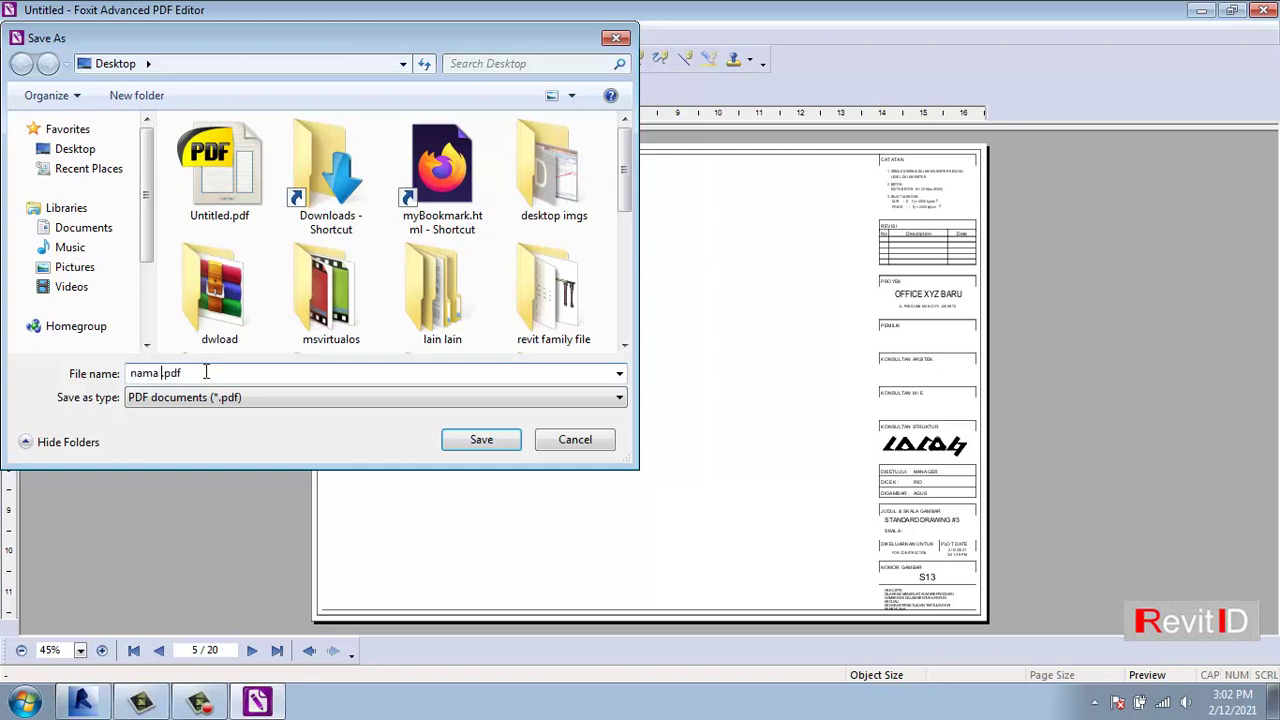
text( project)
click(482, 441)
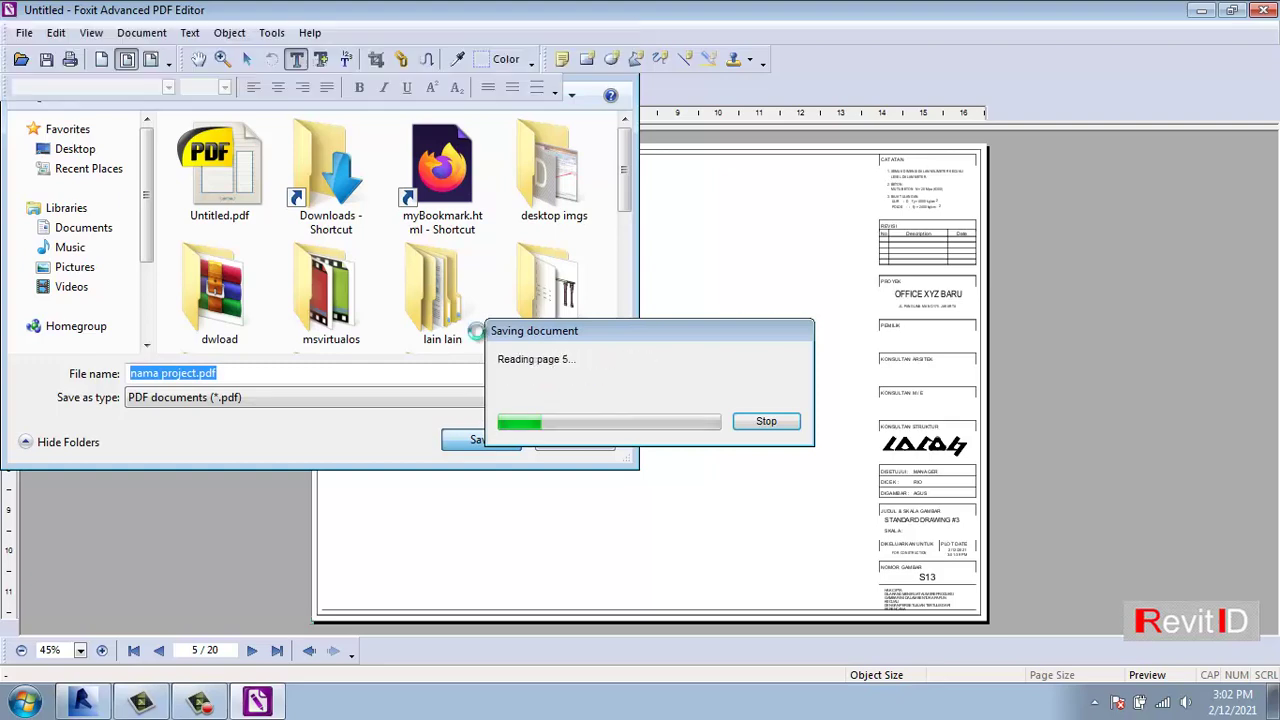
click(1263, 12)
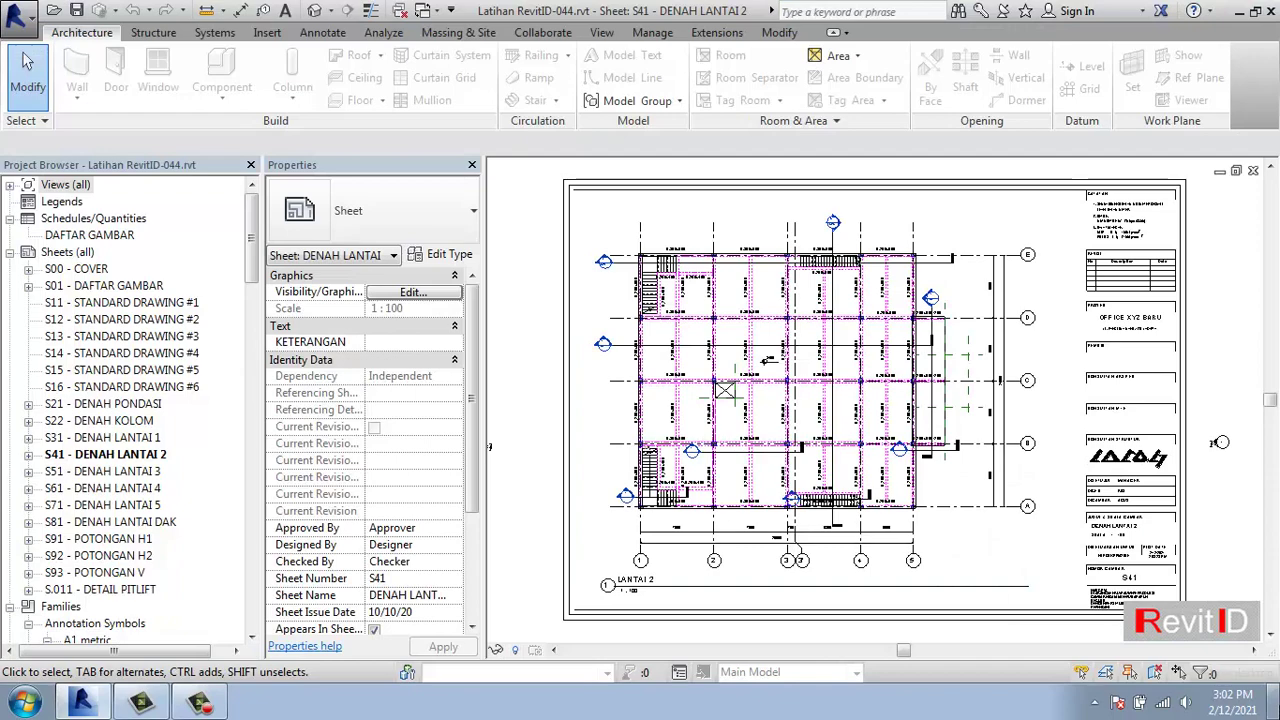
Open nama project.pdf from the desktop and look through its pages, going back to the DENAH PONDASI sheet.
click(1276, 703)
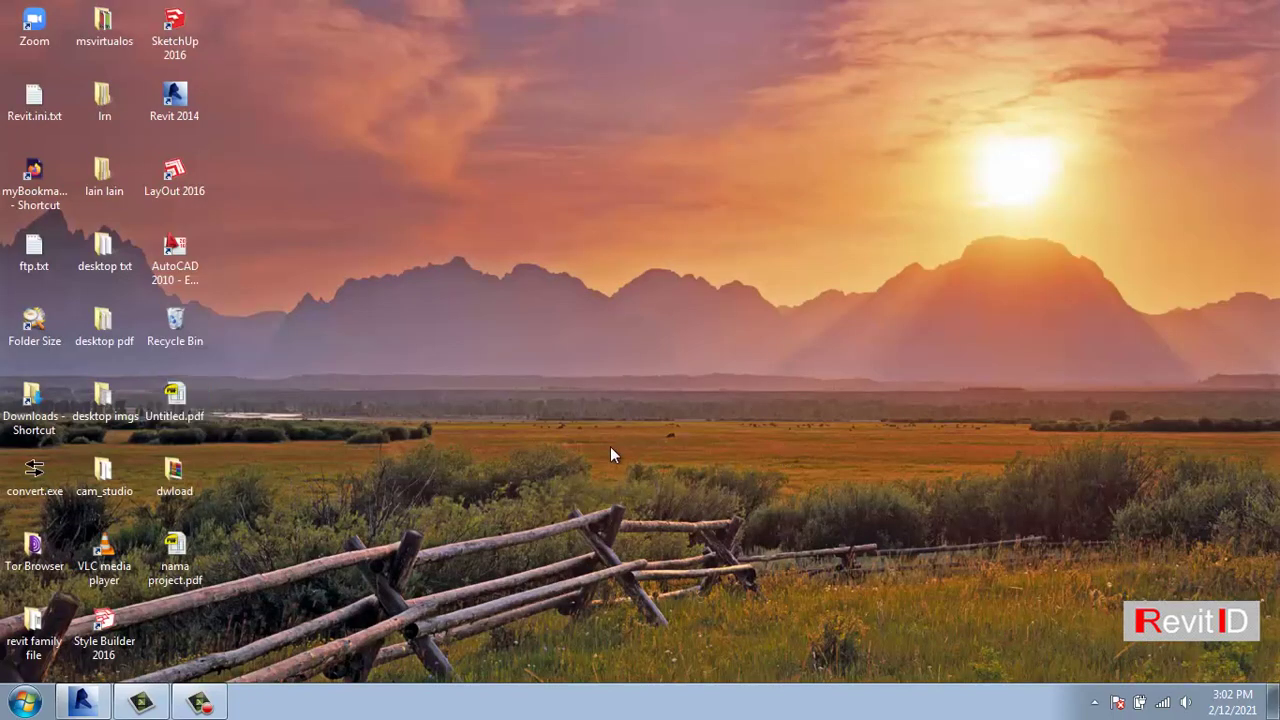
click(167, 553)
double_click(167, 553)
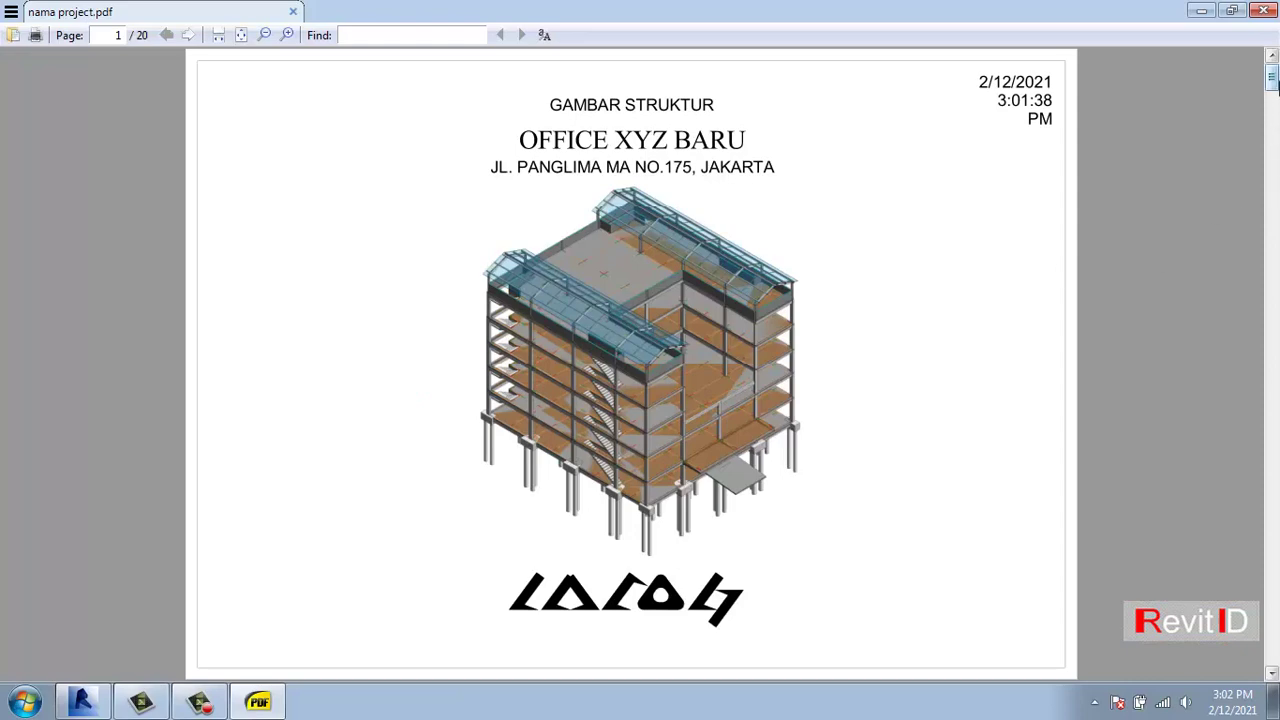
drag(1272, 80, 1275, 325)
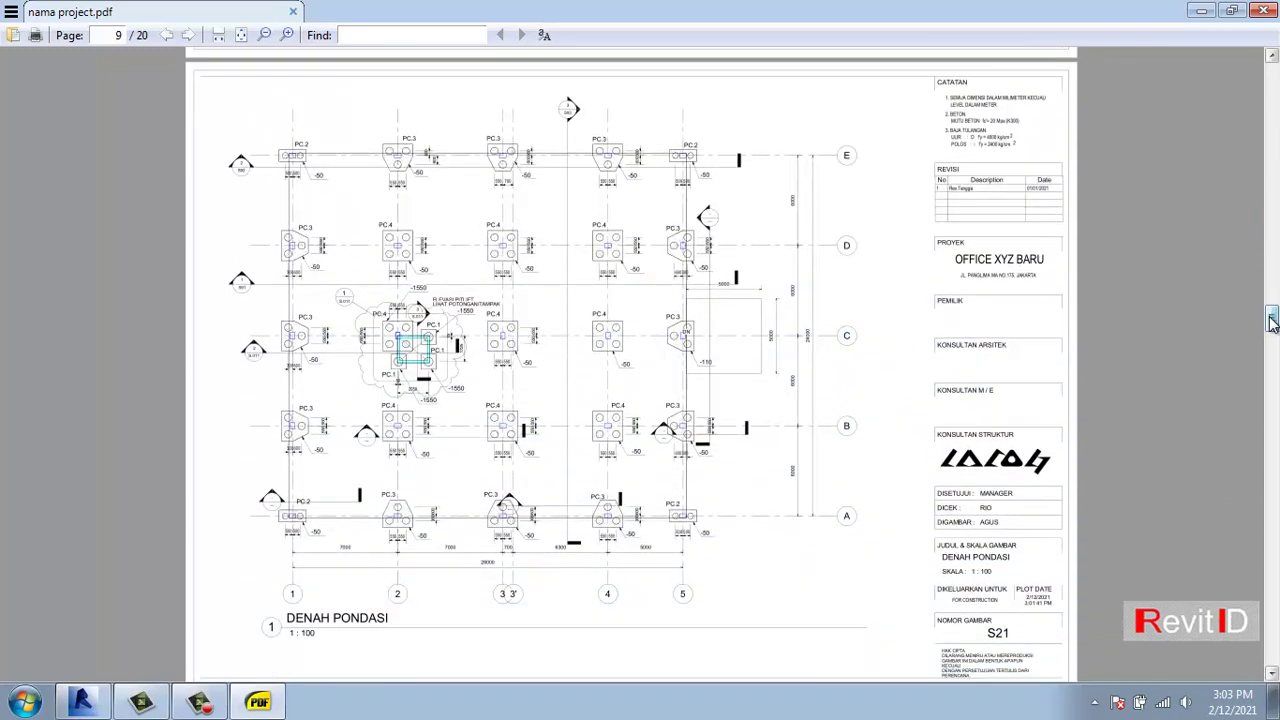
drag(1270, 322, 1272, 385)
mouse_move(1272, 392)
mouse_down()
mouse_move(1272, 531)
mouse_move(1272, 470)
mouse_up()
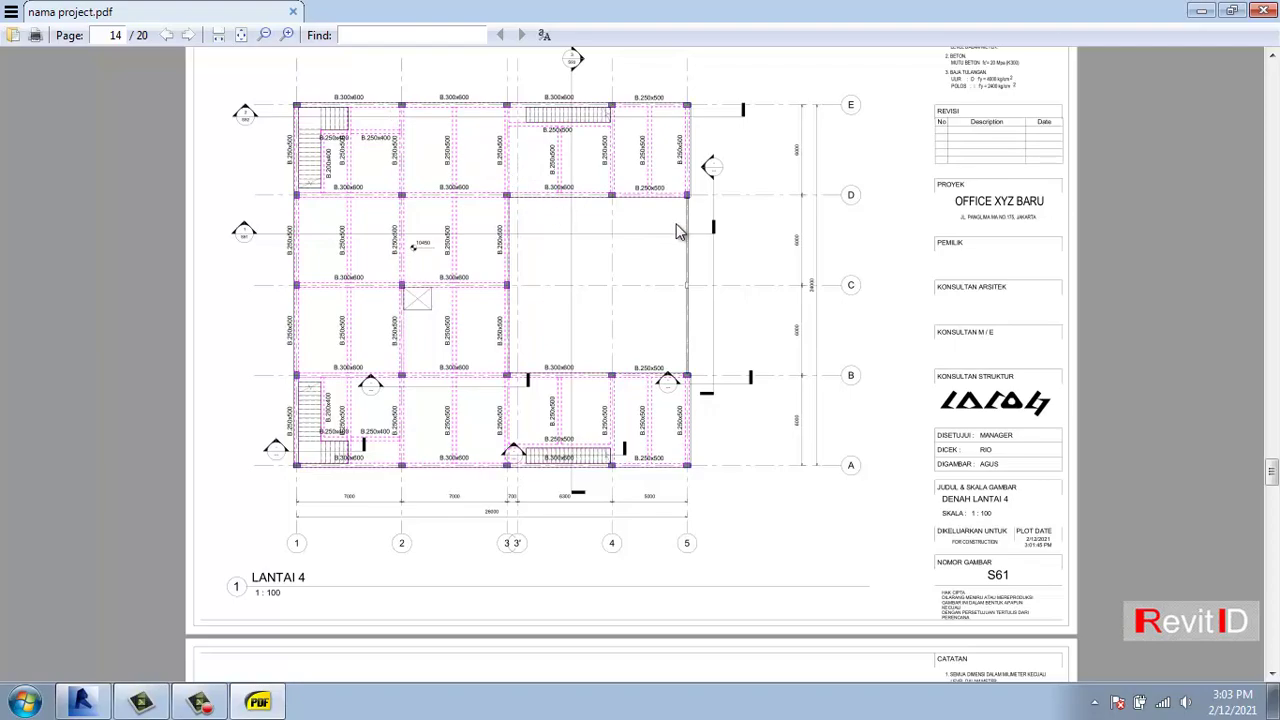
drag(1271, 476, 1255, 326)
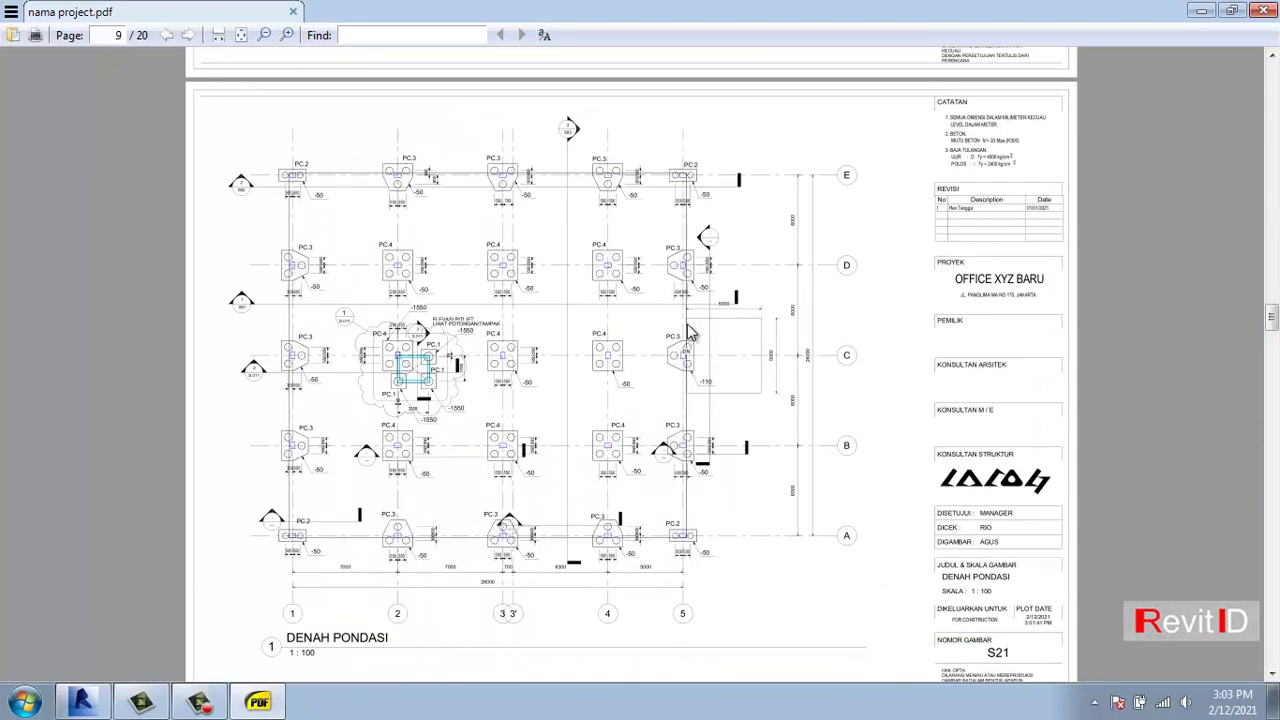
Examine the DENAH PONDASI sheet's foundation details, notes and revision table up close, and return to the full-page view.
click(287, 36)
click(287, 36)
click(287, 36)
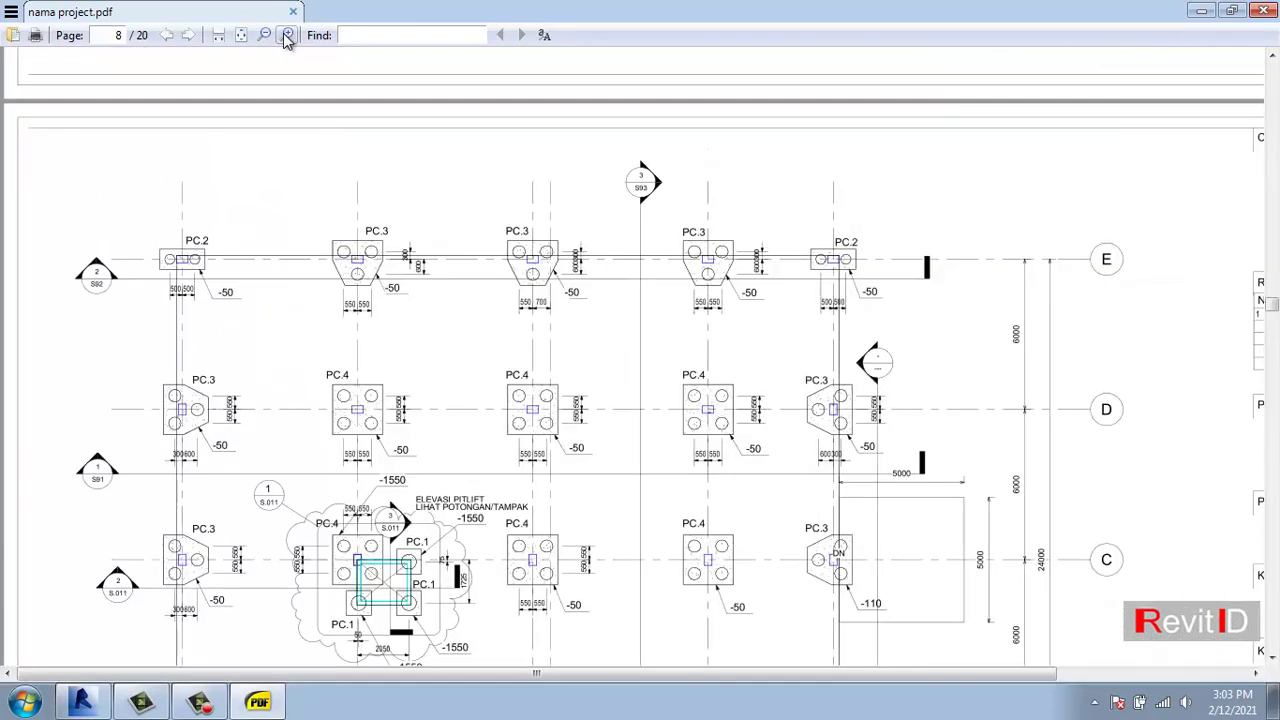
click(287, 36)
click(287, 36)
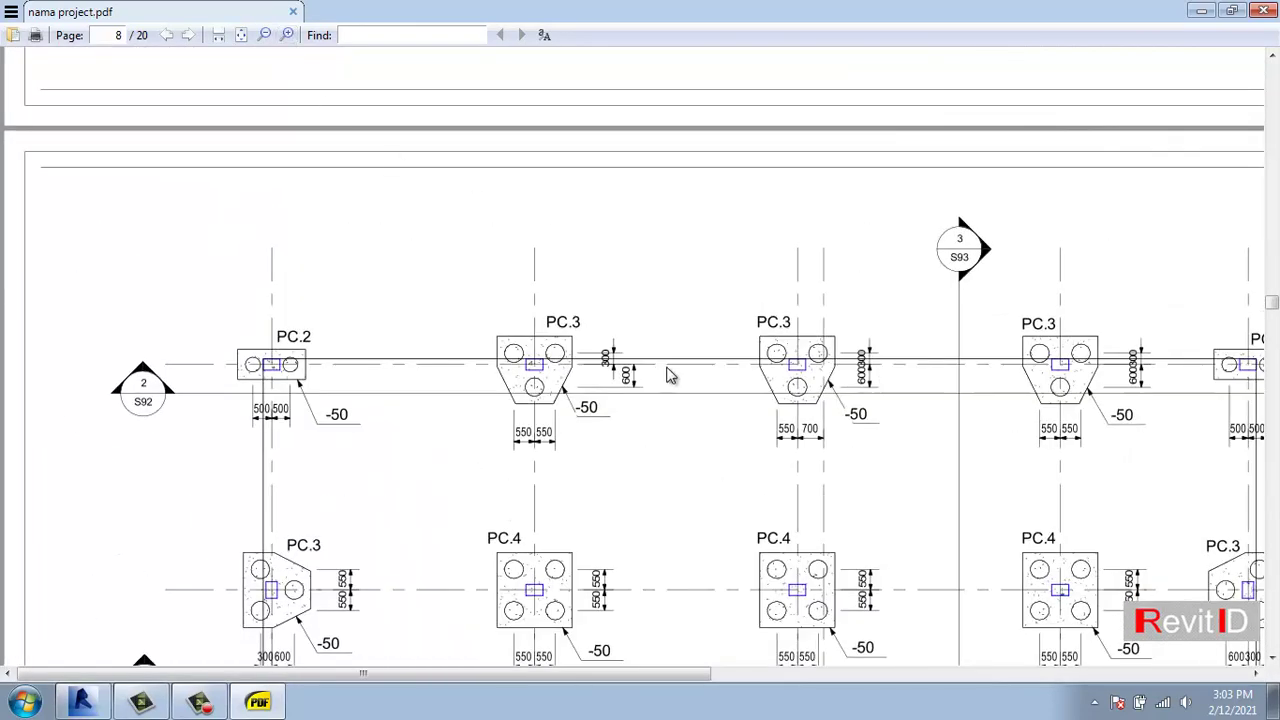
scroll(651, 398, down, 3)
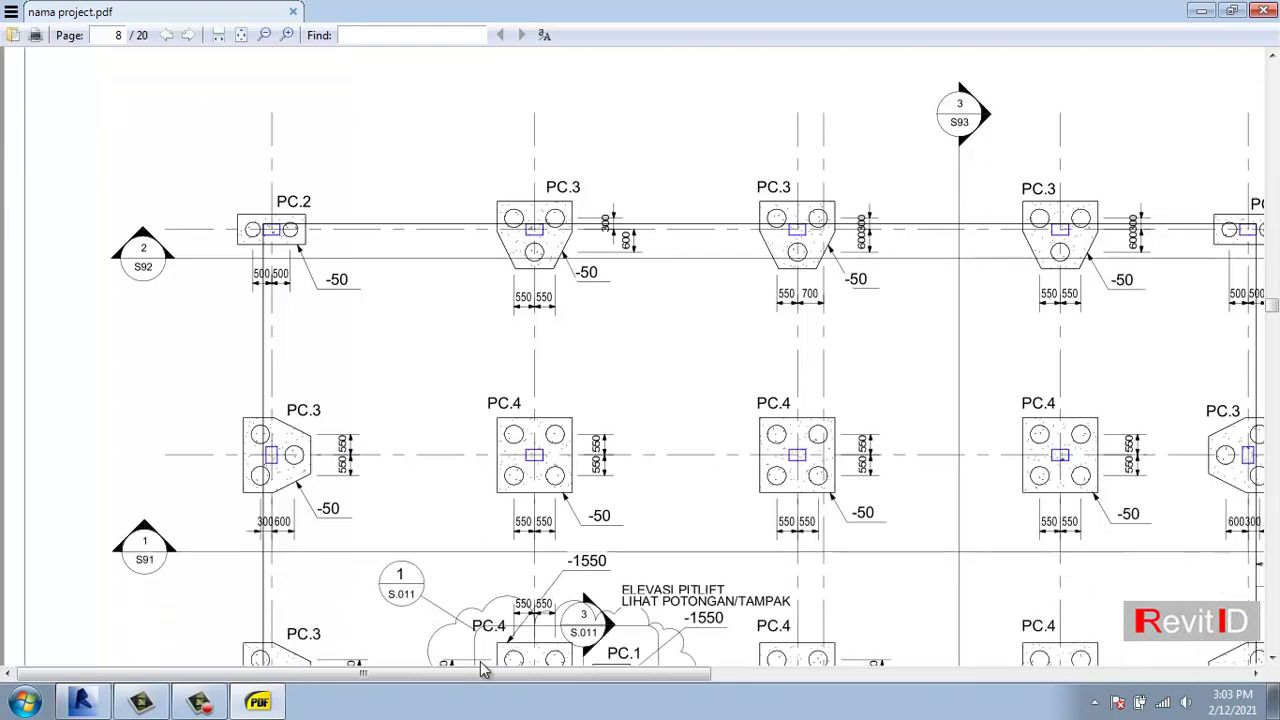
drag(499, 673, 924, 674)
drag(1273, 310, 1273, 300)
drag(874, 674, 954, 674)
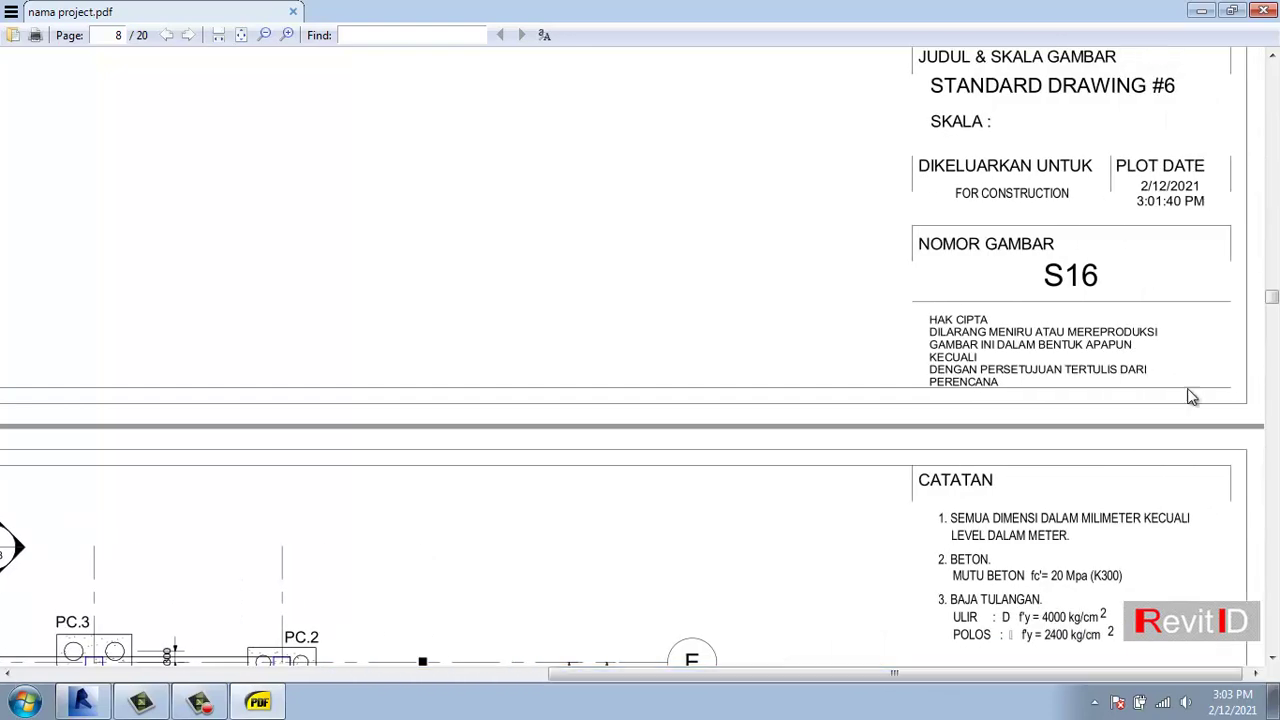
drag(1272, 299, 1273, 303)
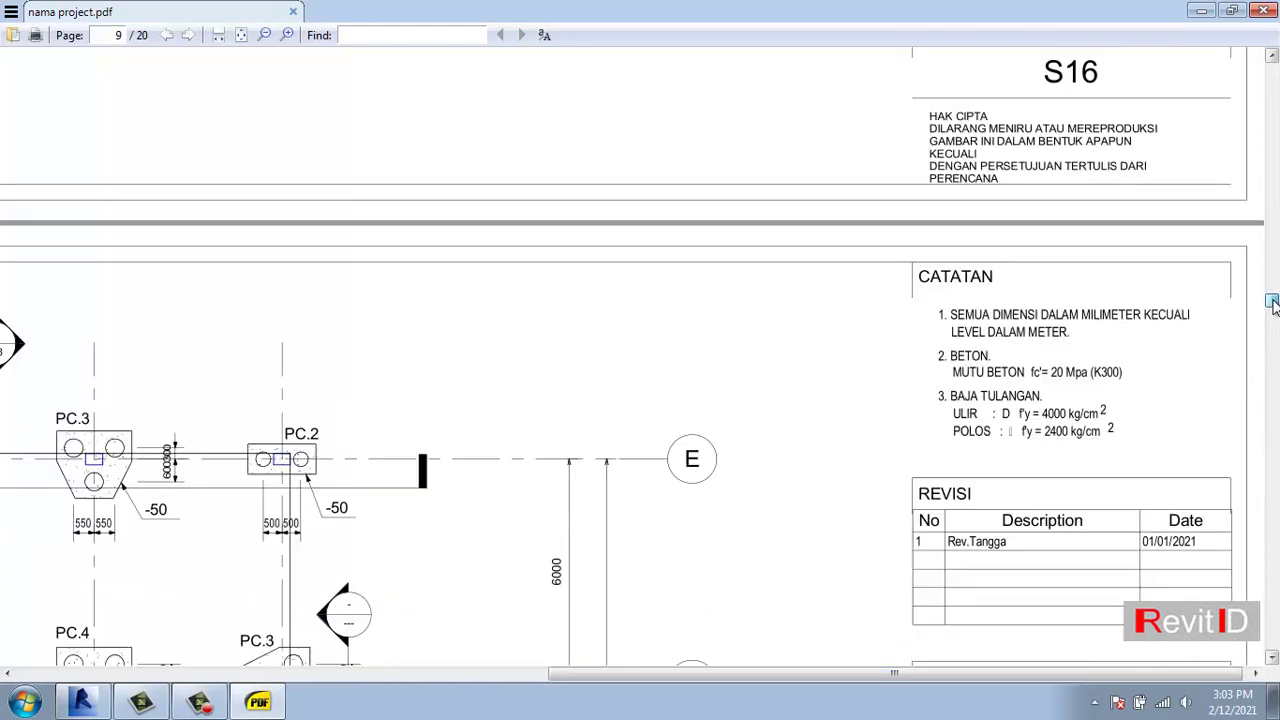
click(220, 35)
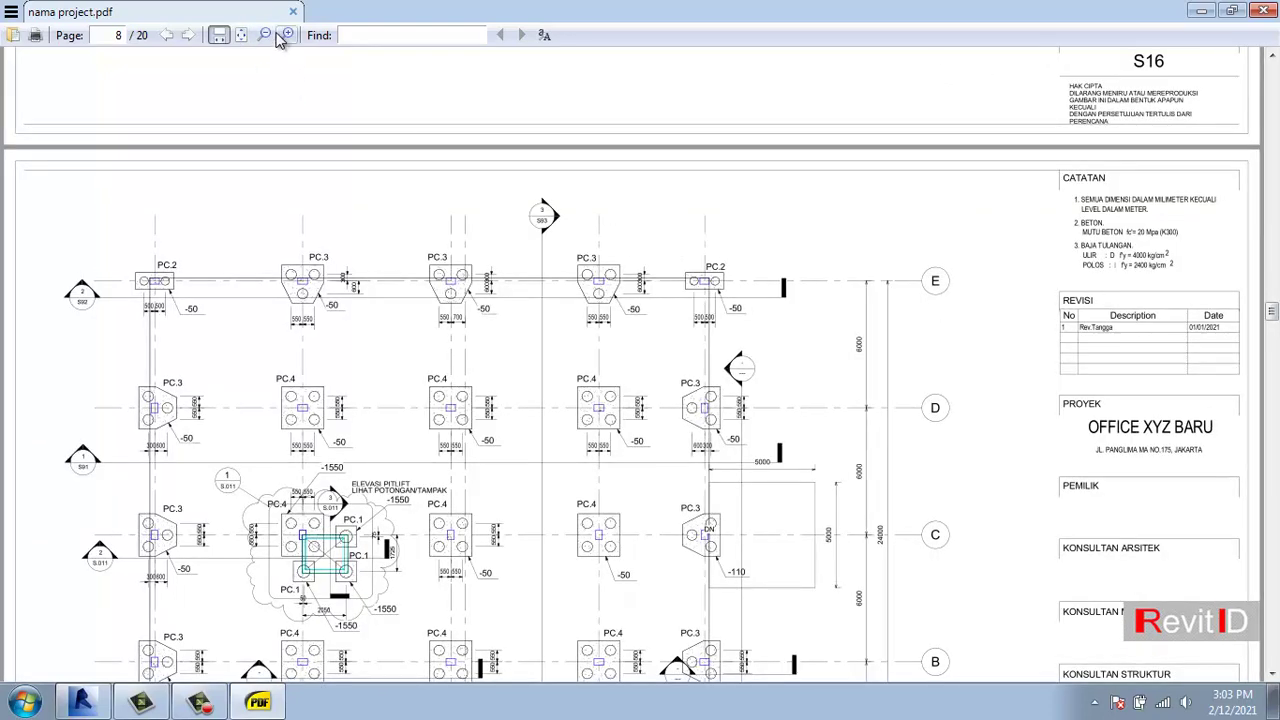
click(241, 35)
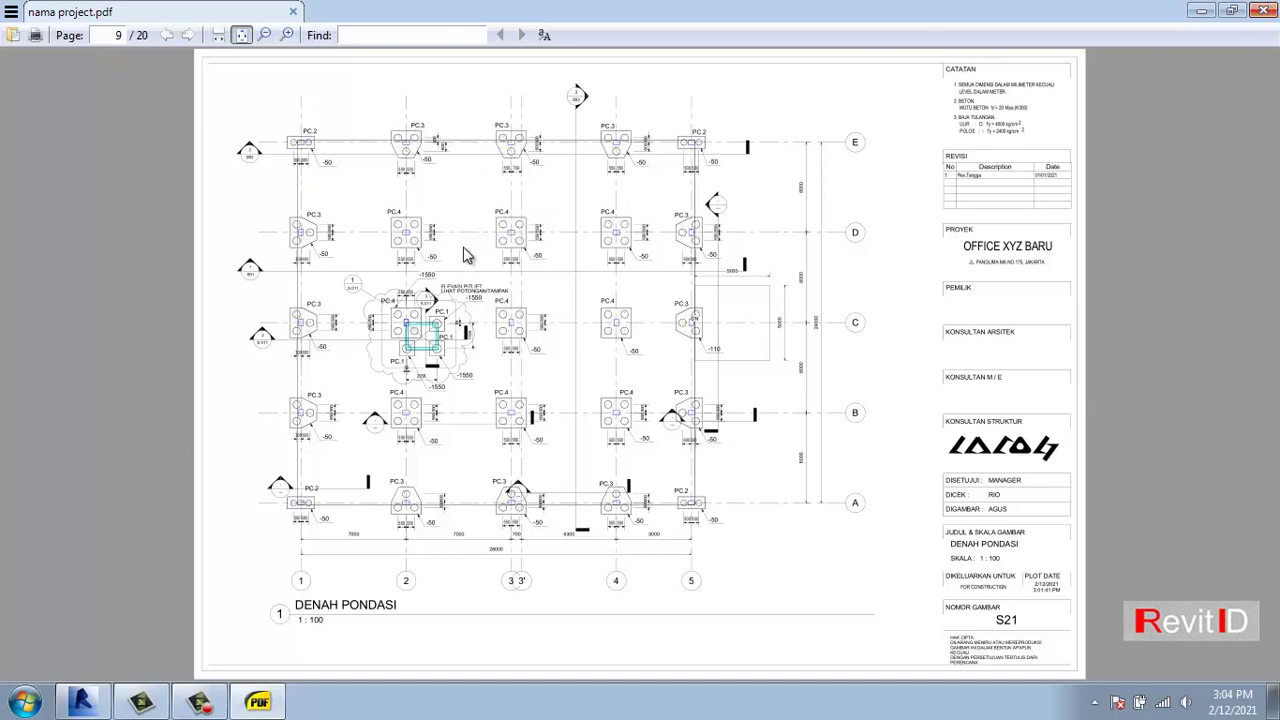
Close the combined PDF, switch to Revit, and look through the printers available for printing, leaving the print setup without printing.
click(1263, 10)
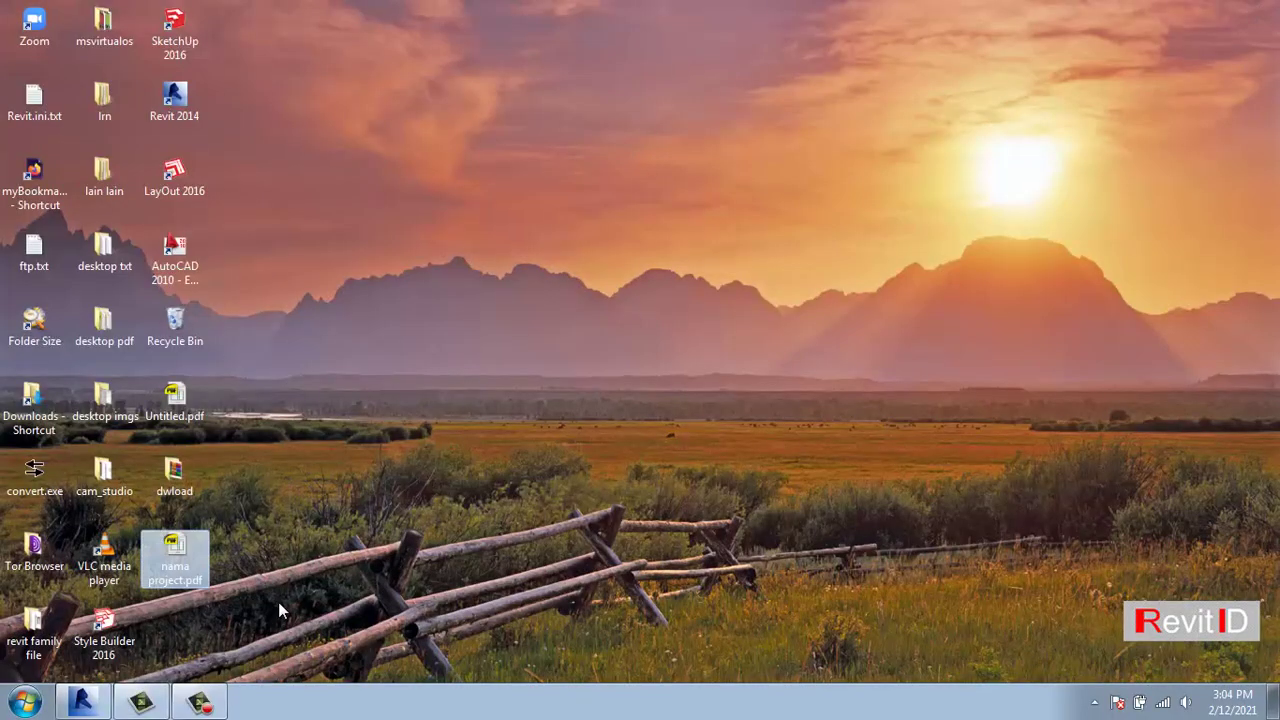
click(84, 702)
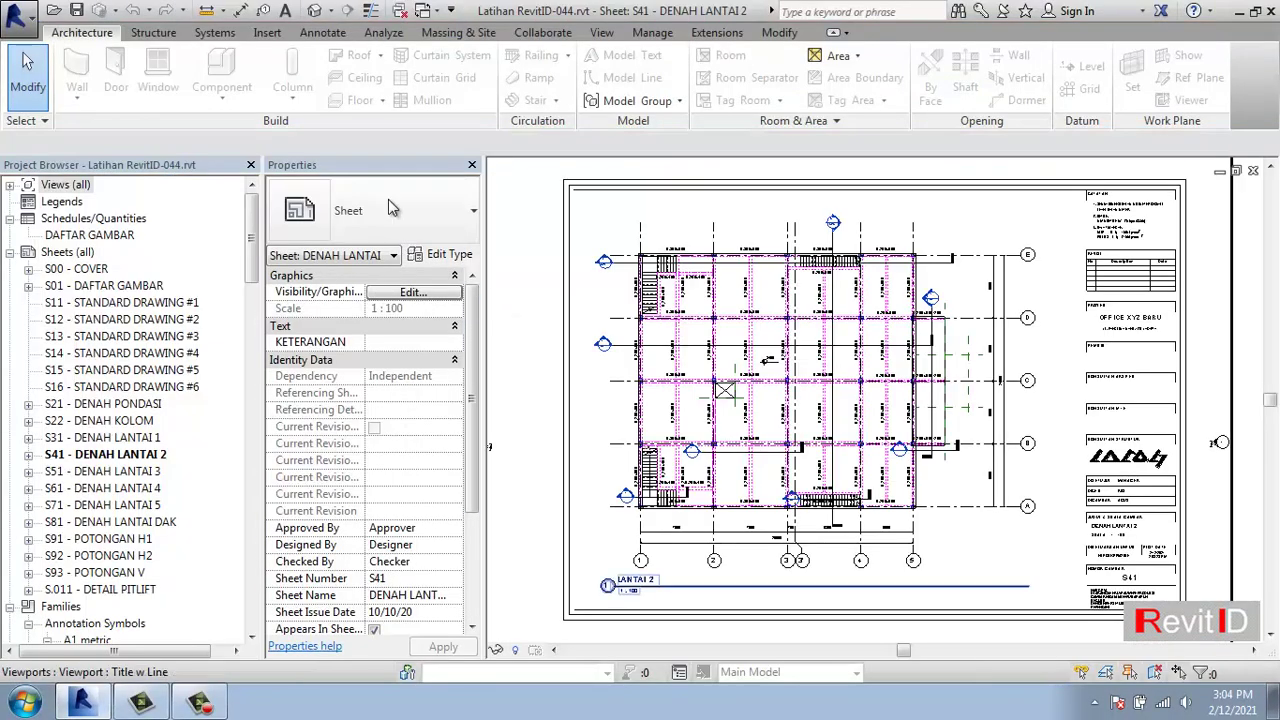
click(22, 14)
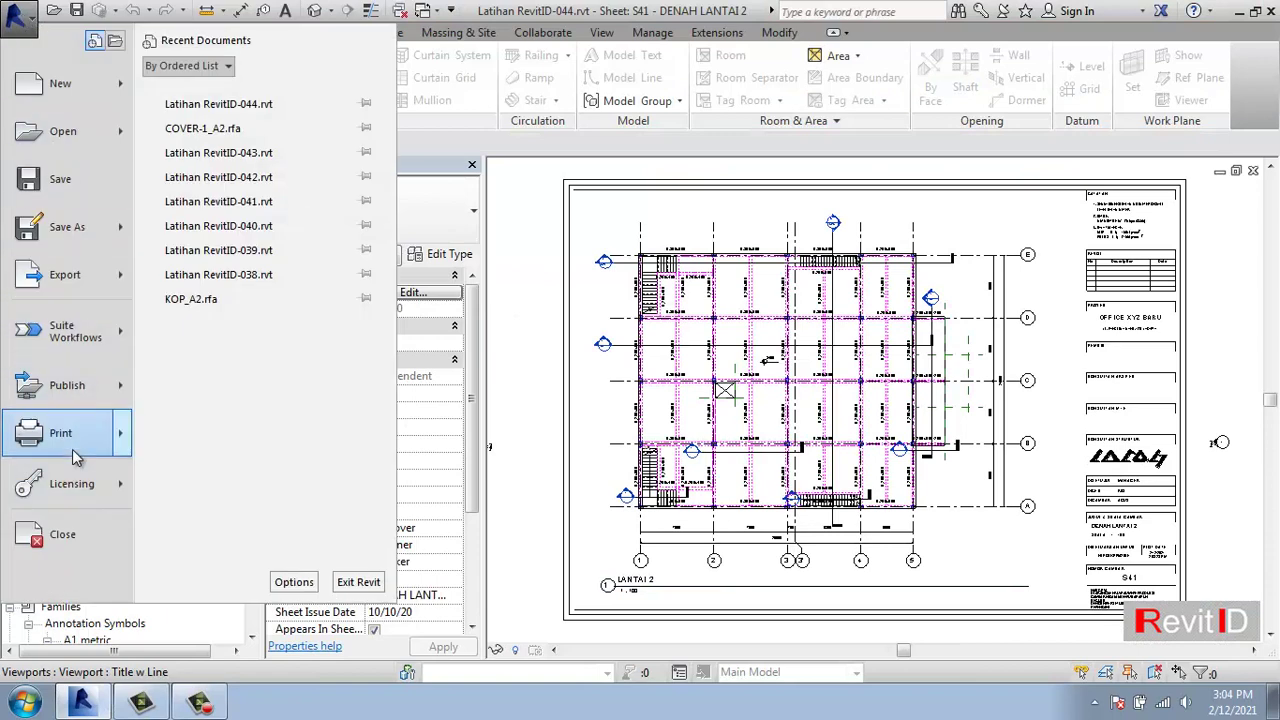
mouse_move(61, 441)
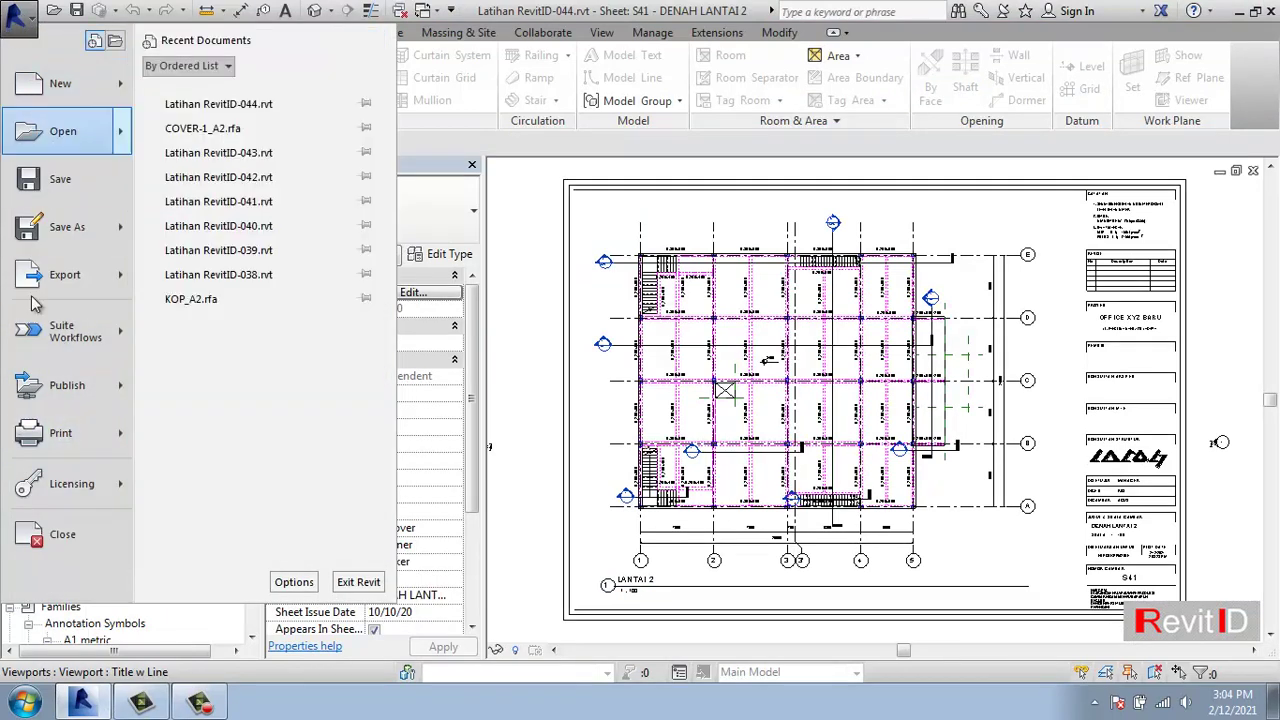
click(74, 436)
click(641, 161)
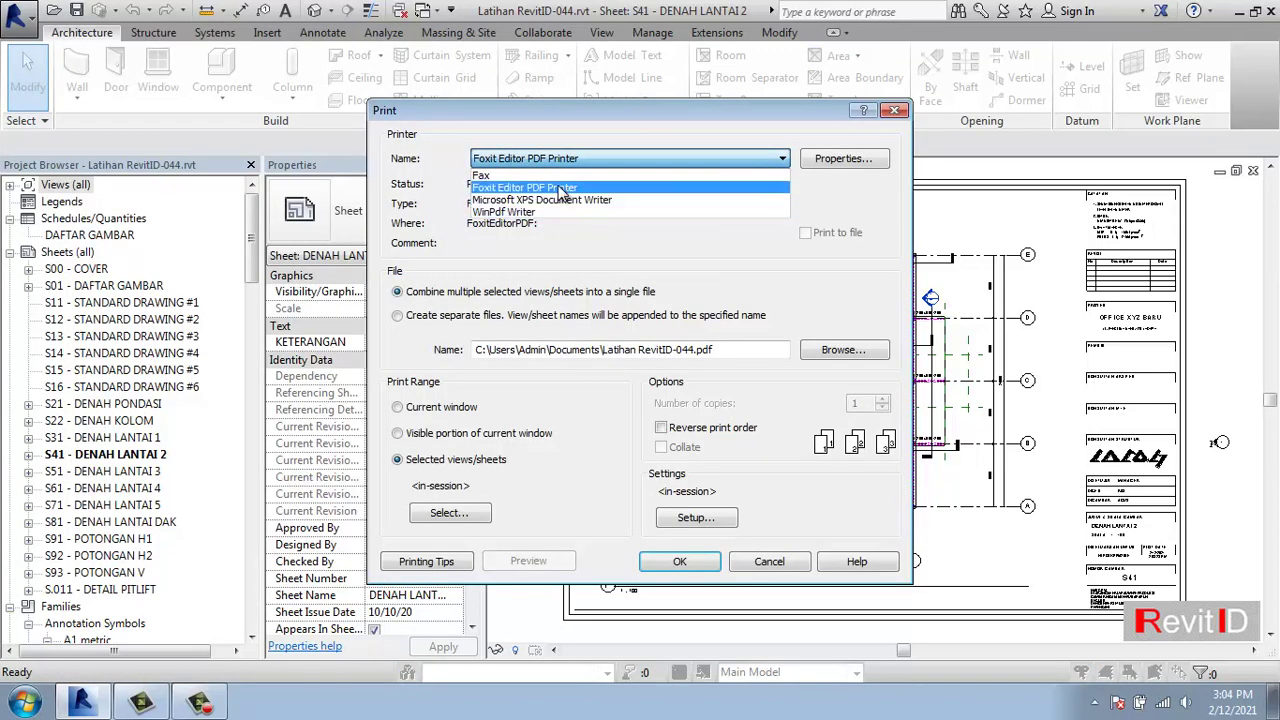
click(730, 264)
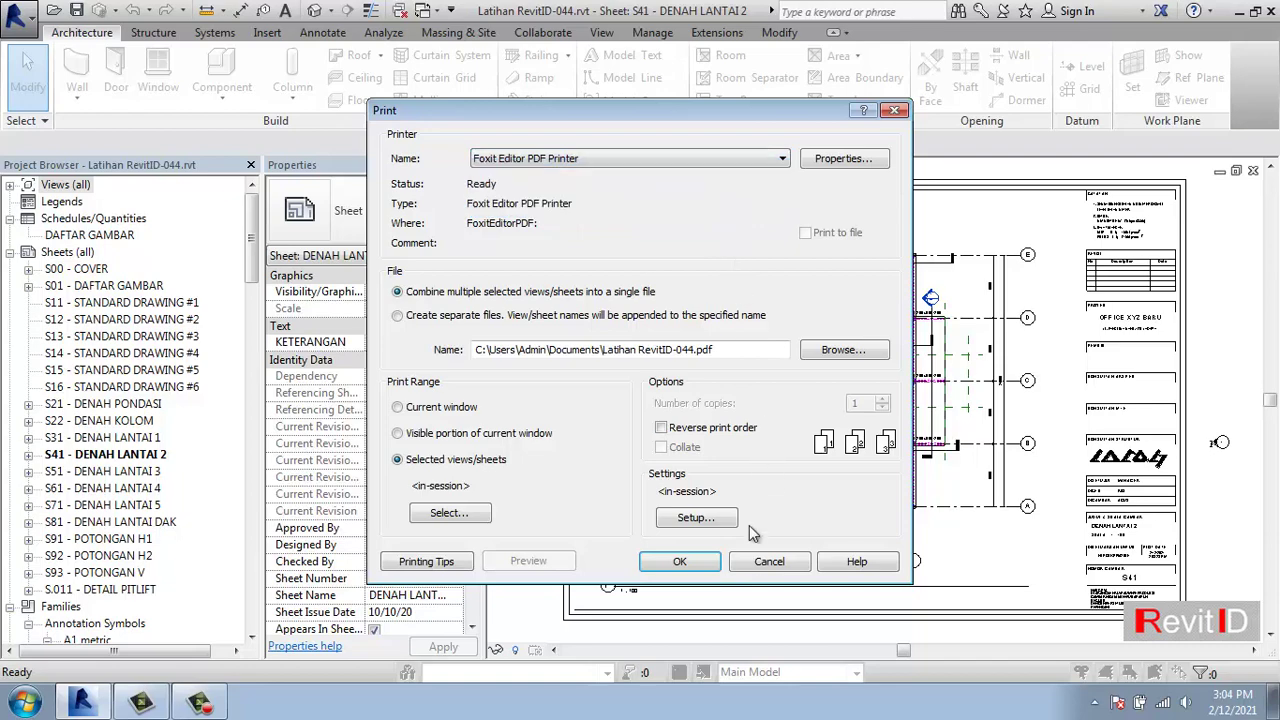
click(755, 564)
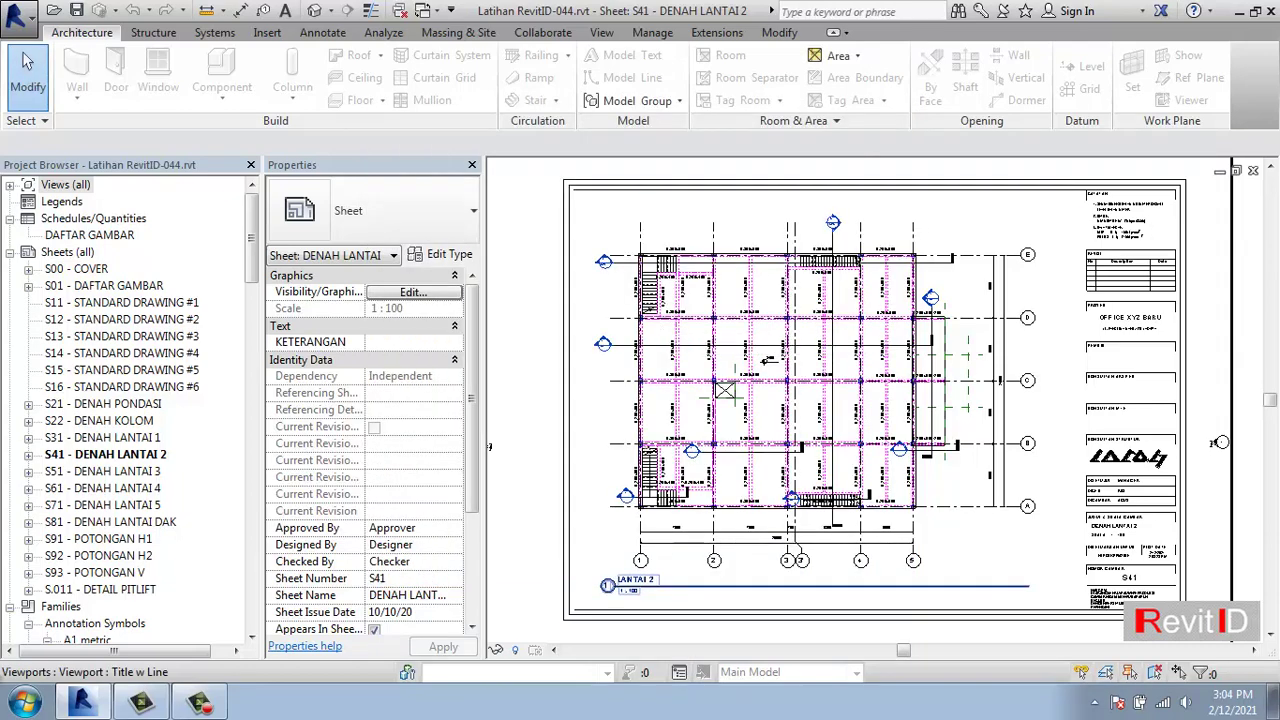
Open Firefox and search the web for "free pdf printer".
key(super)
click(65, 389)
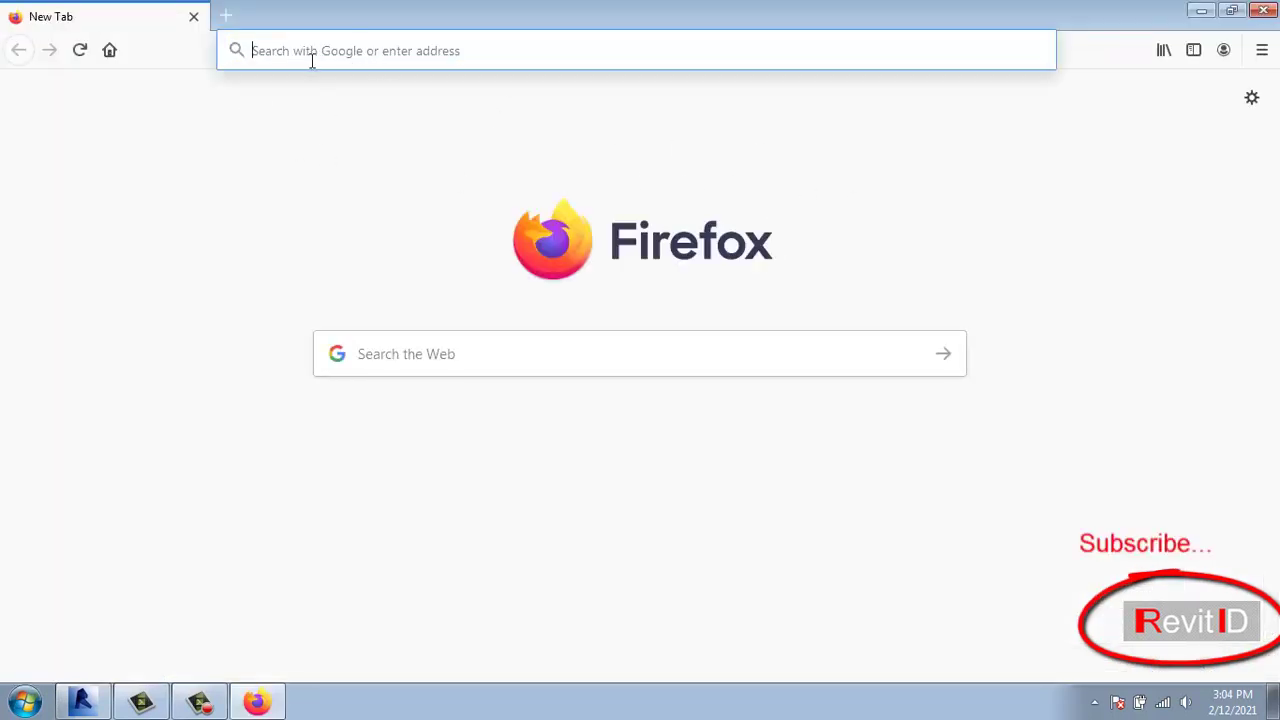
text(free)
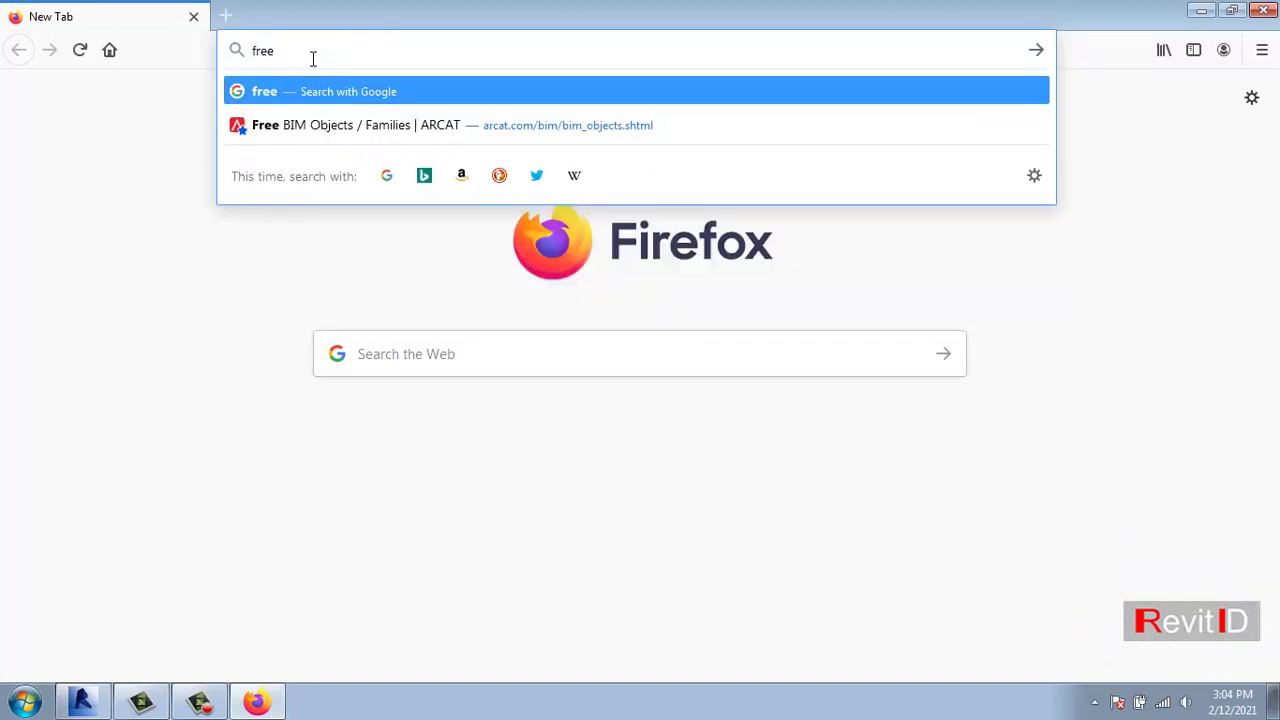
text( pdf p)
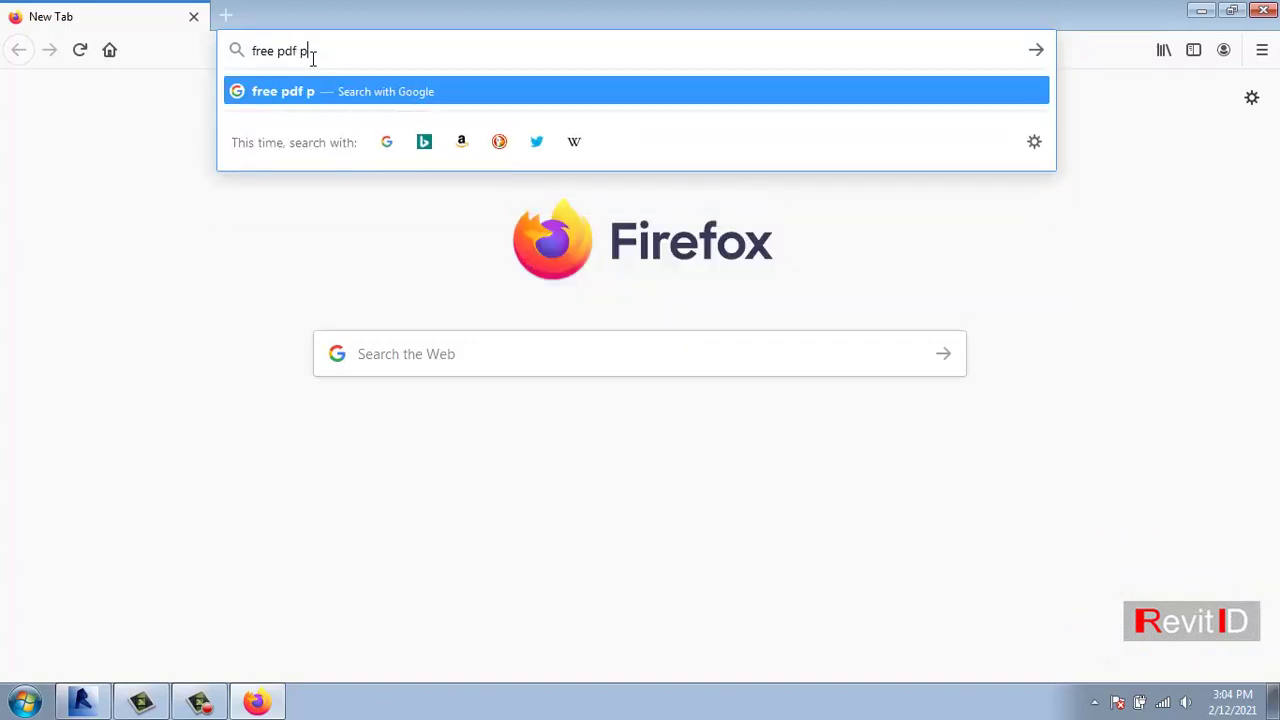
text(rinter)
key(Return)
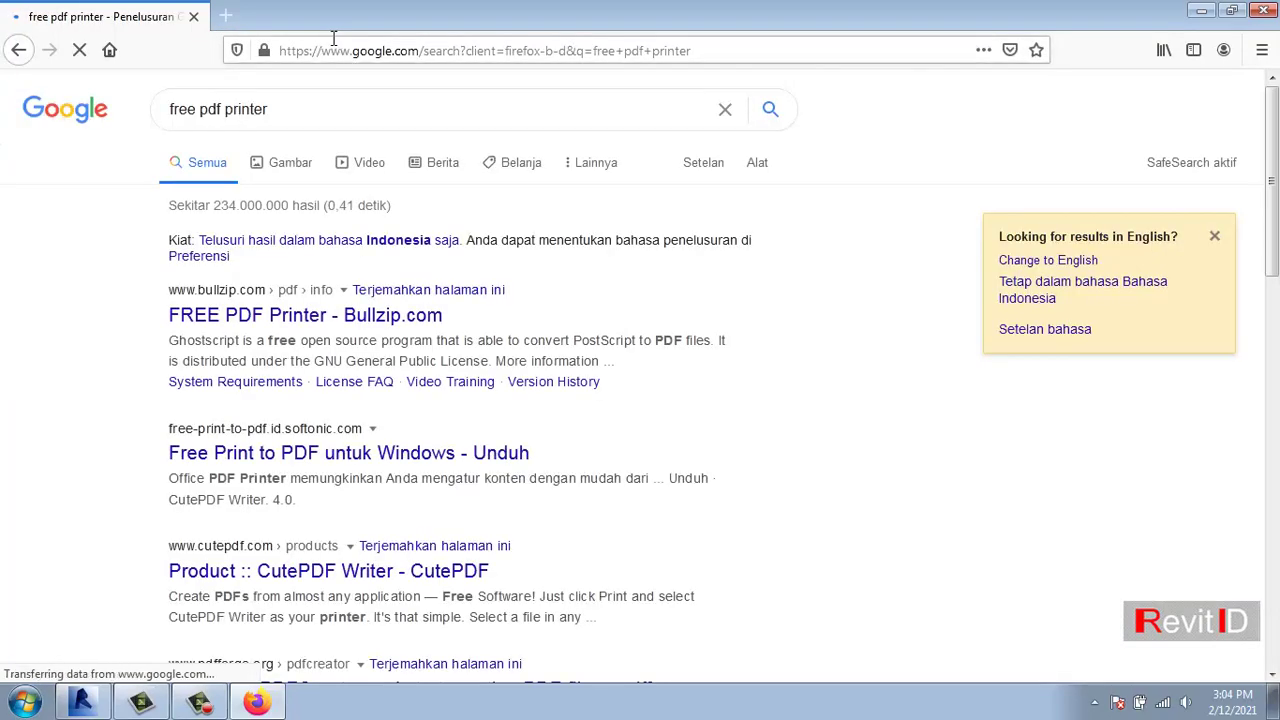
Look through the search results for free PDF printers and open the PDF24 Tools printer page.
drag(1274, 121, 1218, 116)
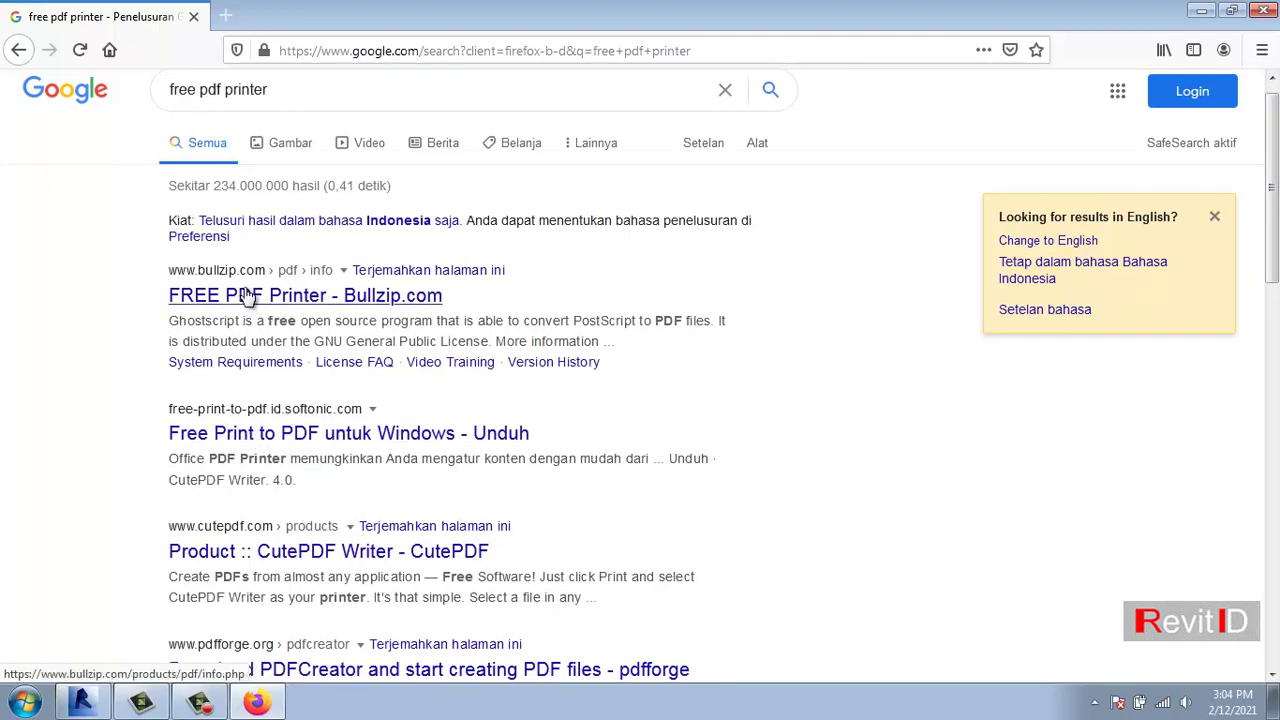
scroll(302, 415, down, 3)
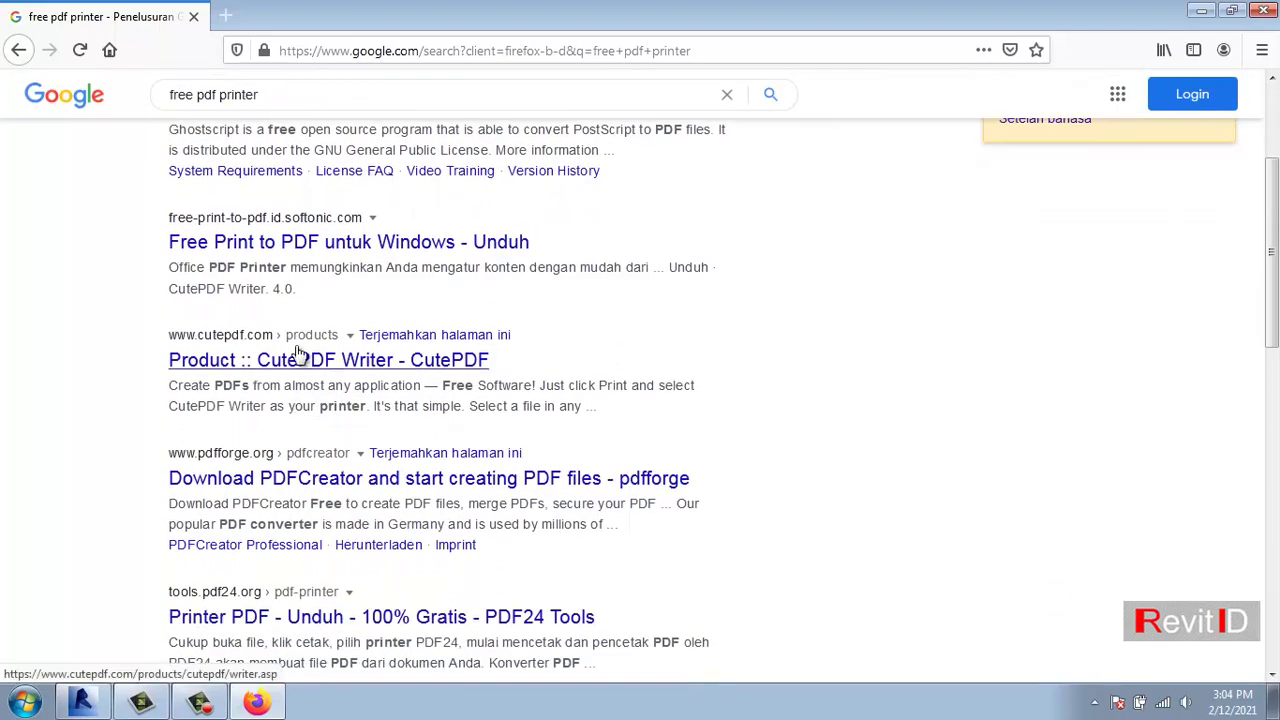
scroll(380, 400, down, 2)
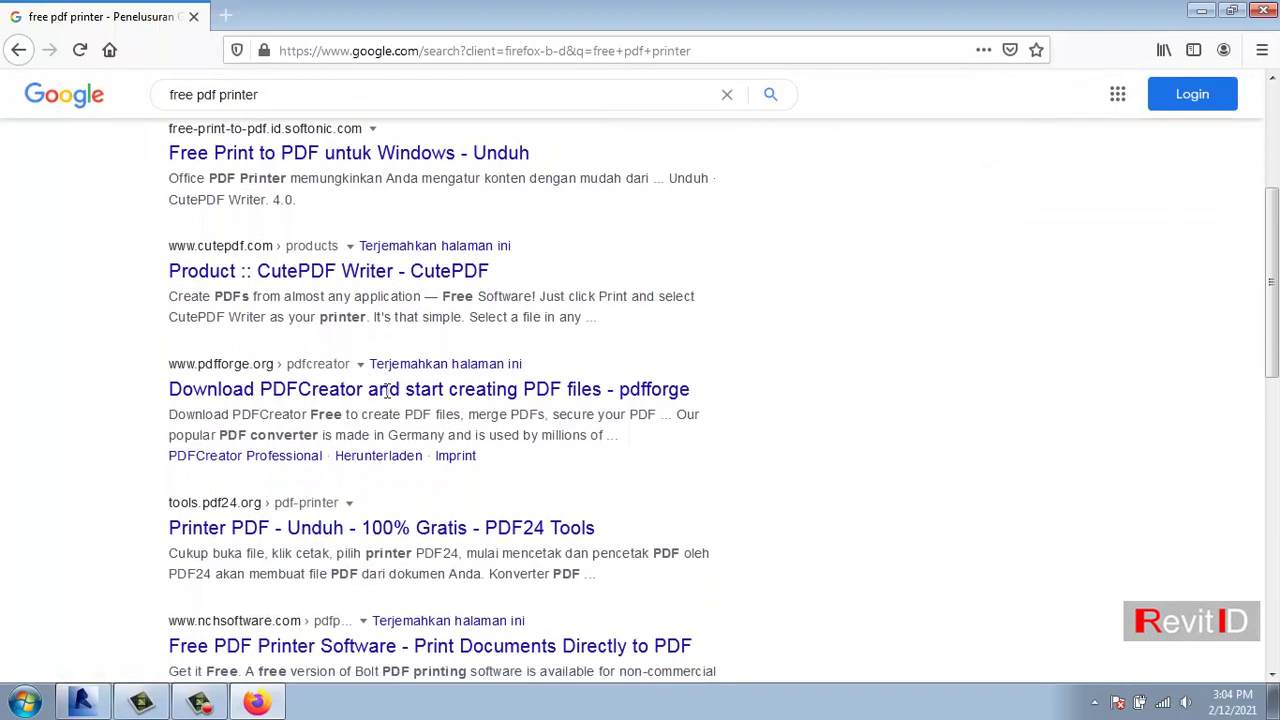
scroll(1274, 275, down, 2)
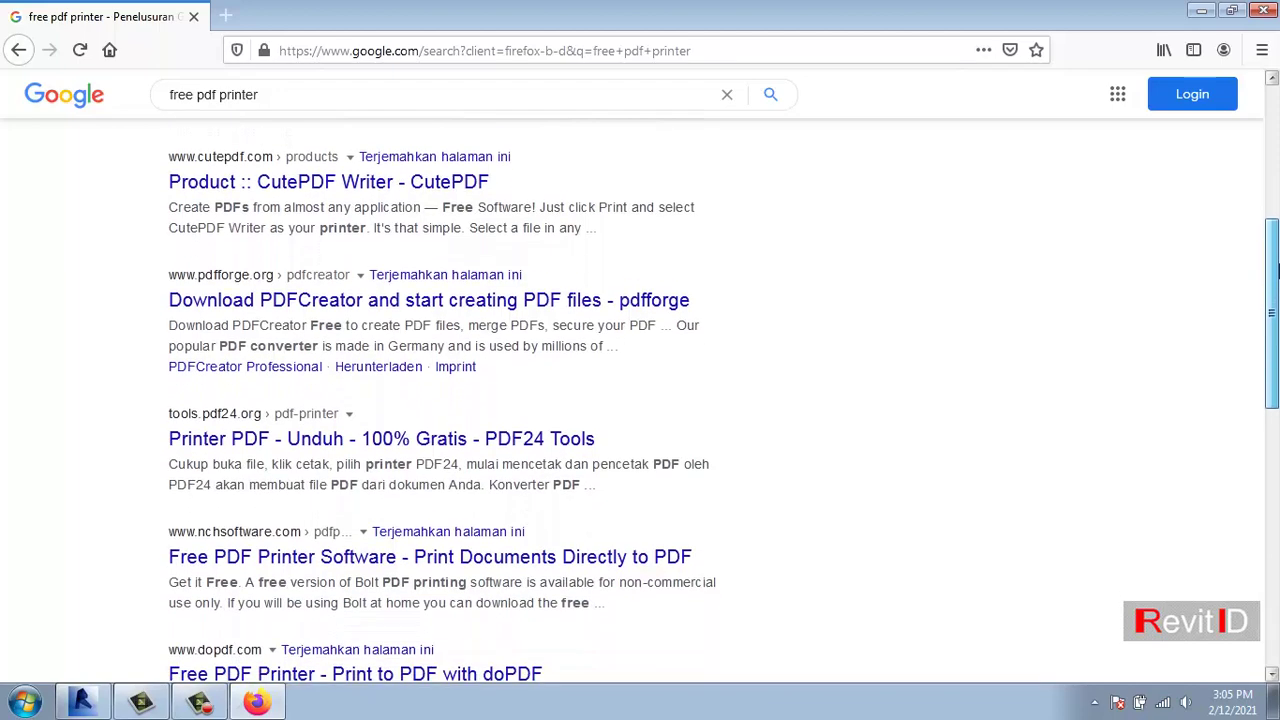
drag(1277, 275, 1277, 299)
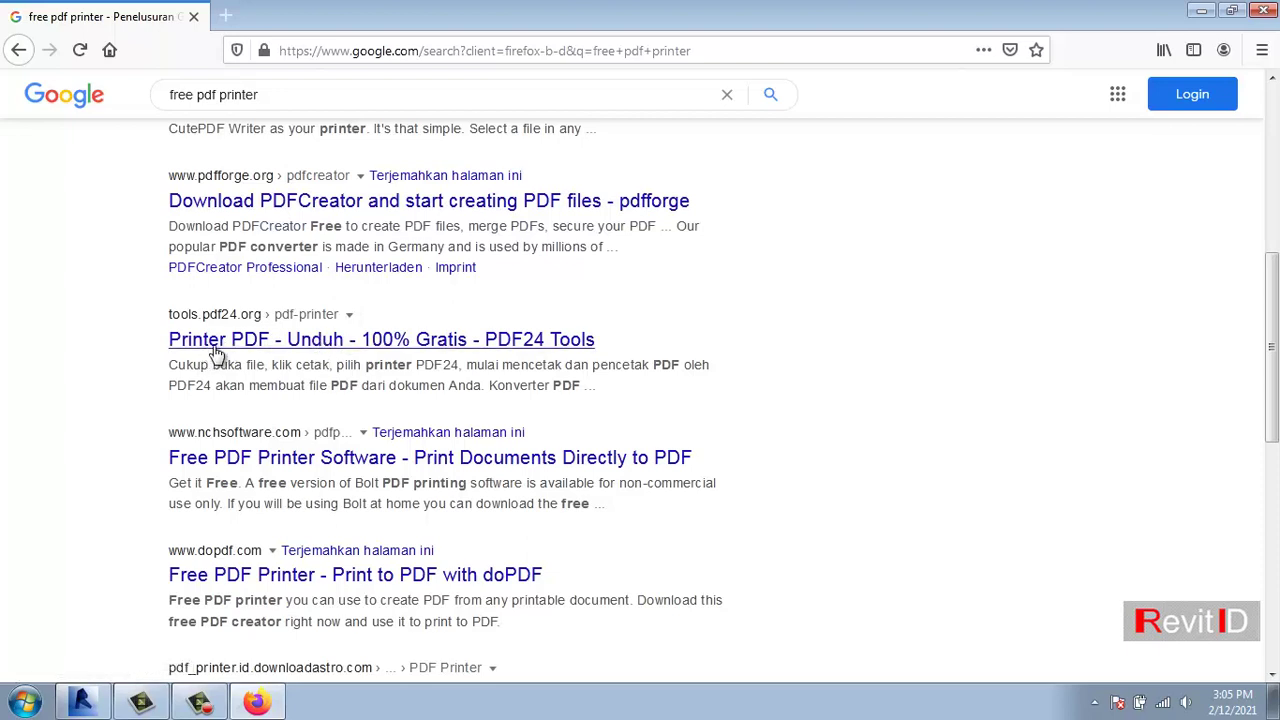
click(310, 341)
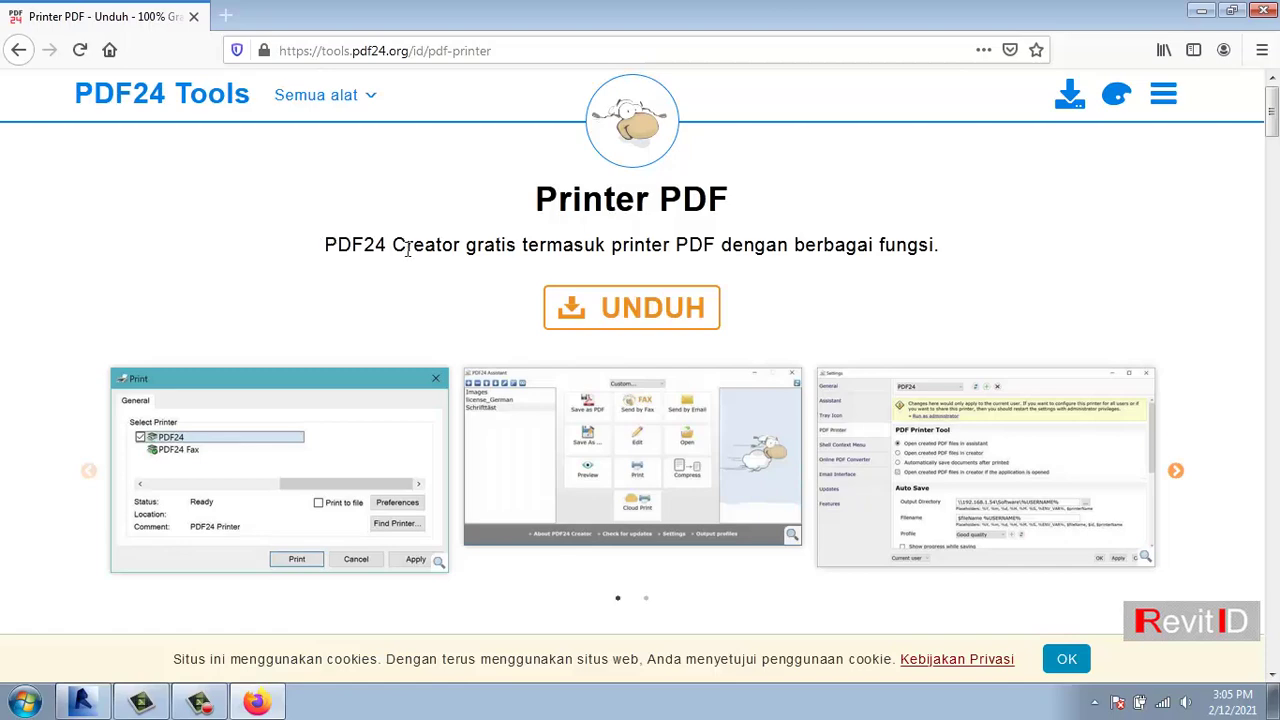
Download the private x86 edition of PDF24 Creator 9.2.2 for Windows 10 and older, save the installer, and check its download progress.
mouse_move(1272, 117)
mouse_down()
mouse_move(1277, 256)
mouse_move(1274, 93)
mouse_up()
click(697, 299)
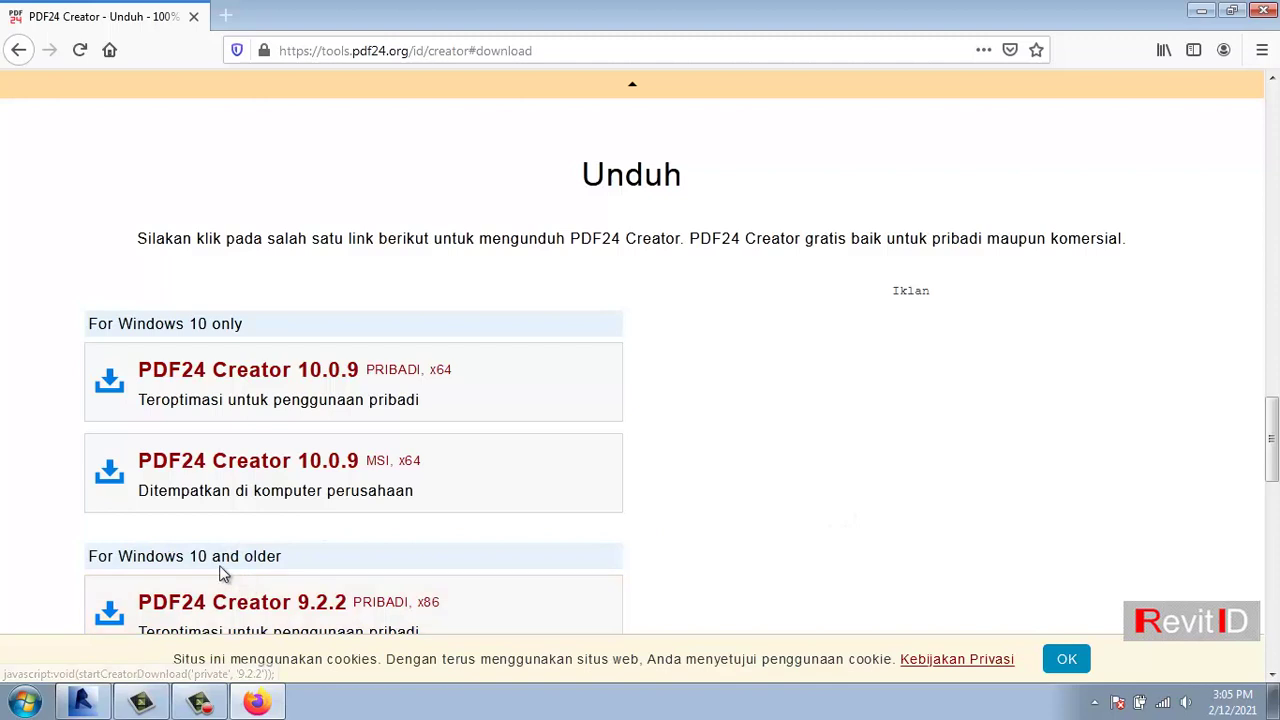
scroll(388, 231, down, 3)
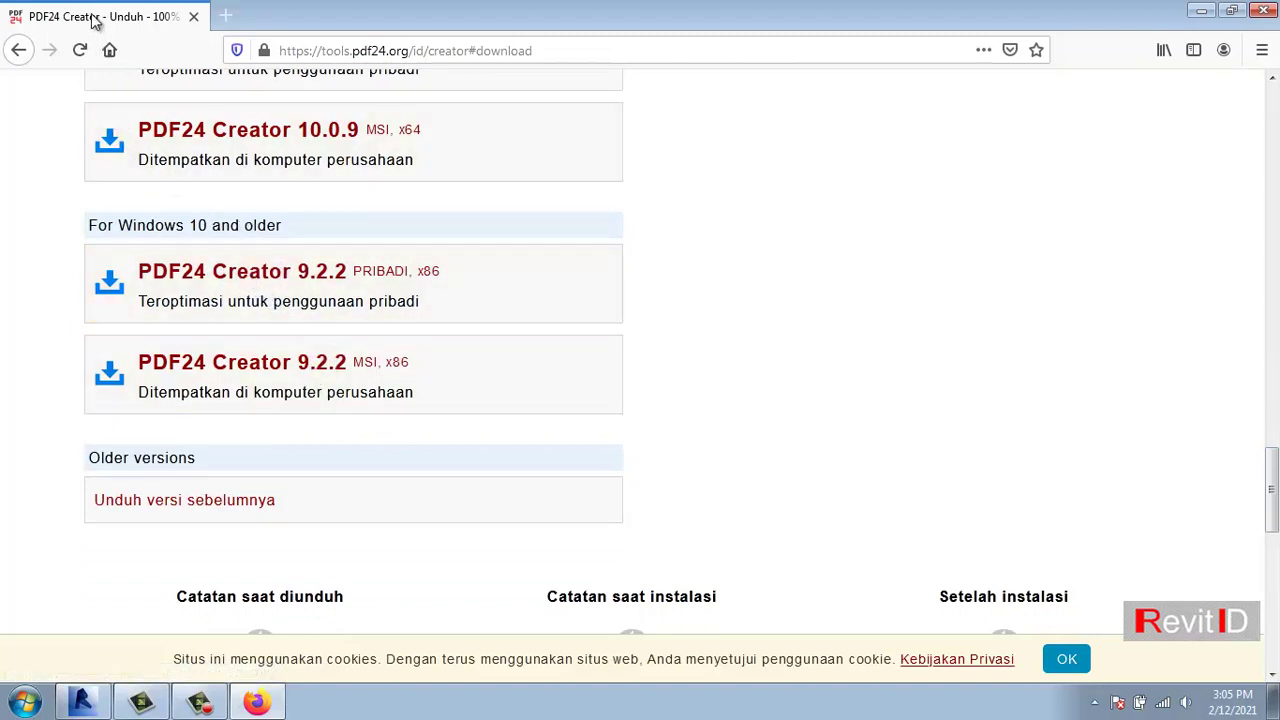
click(243, 277)
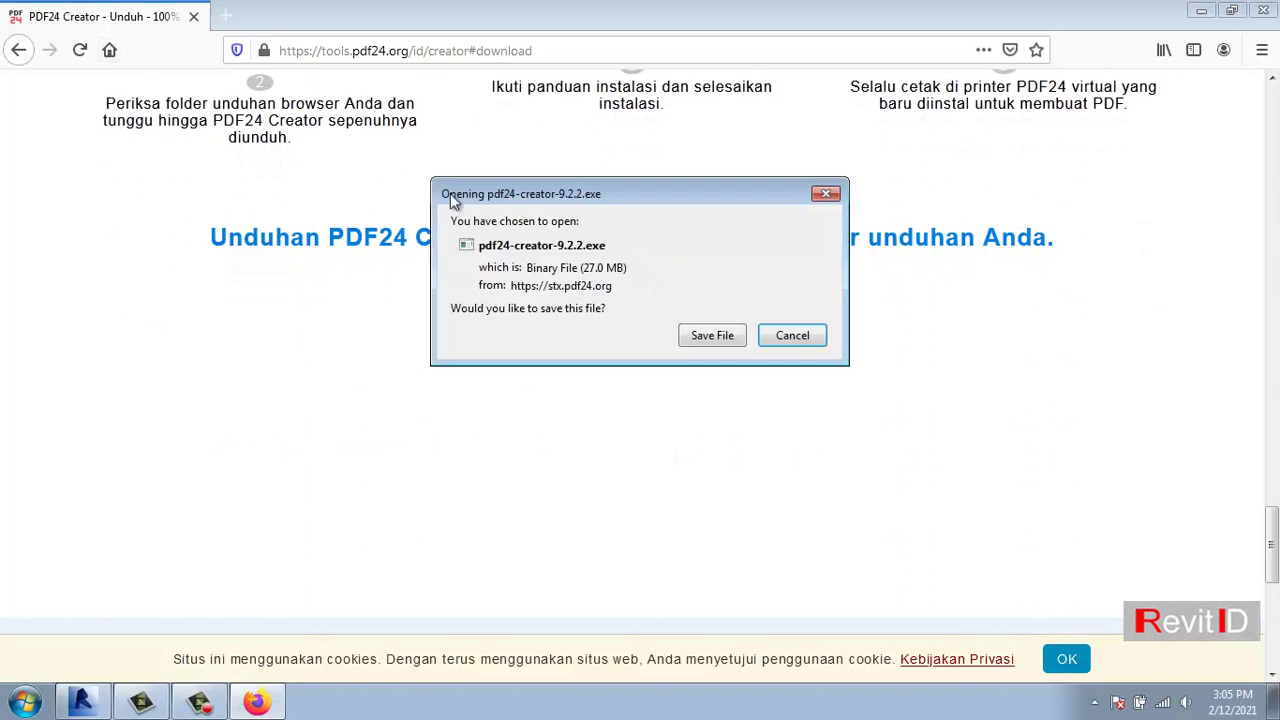
click(708, 336)
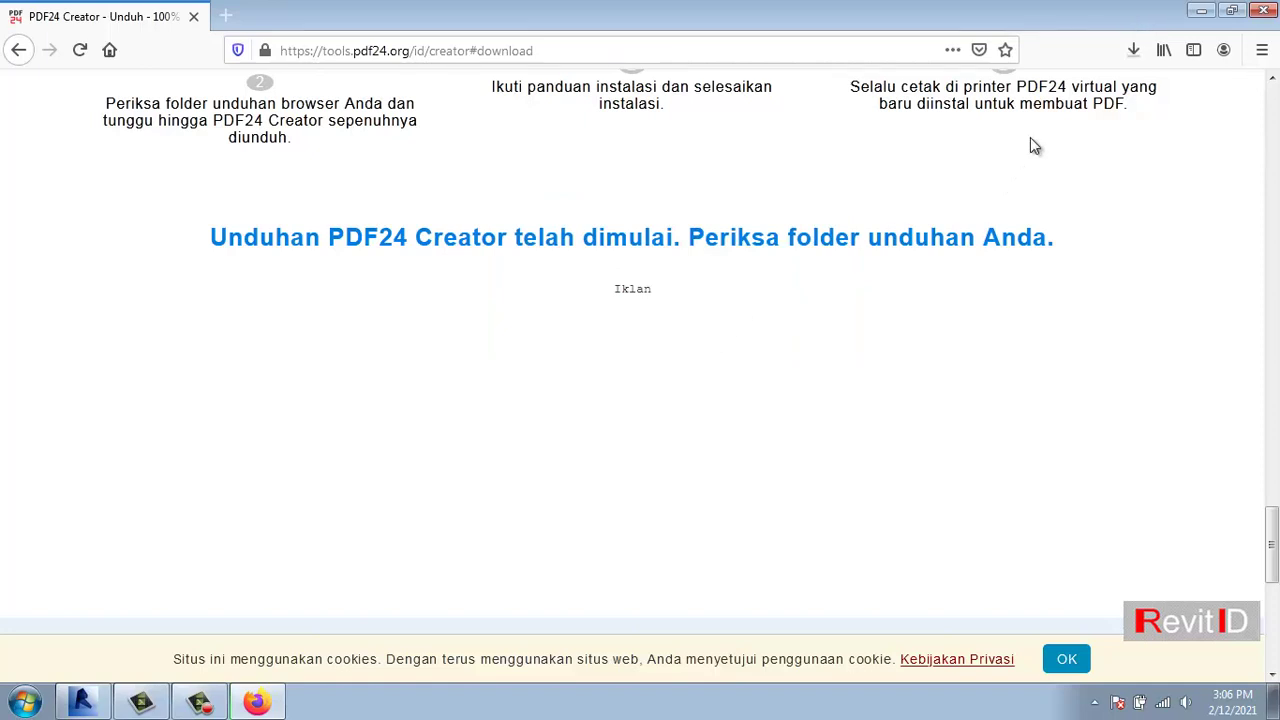
click(1133, 52)
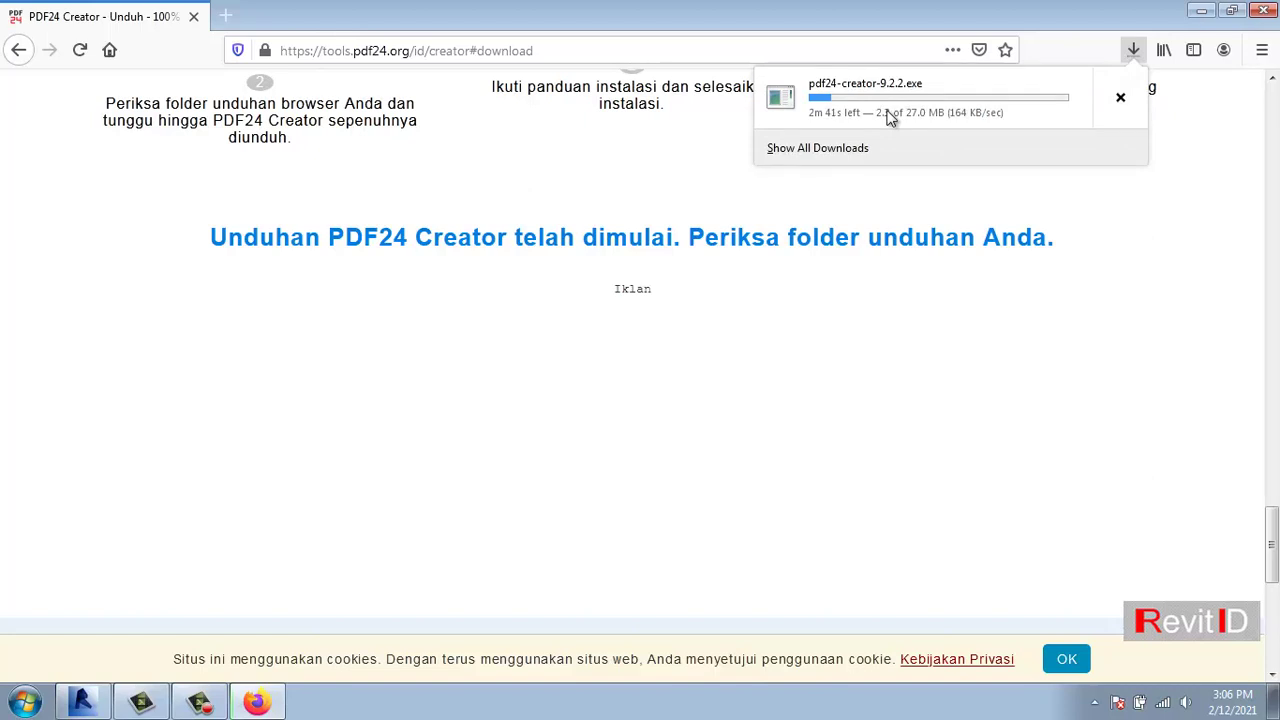
click(255, 27)
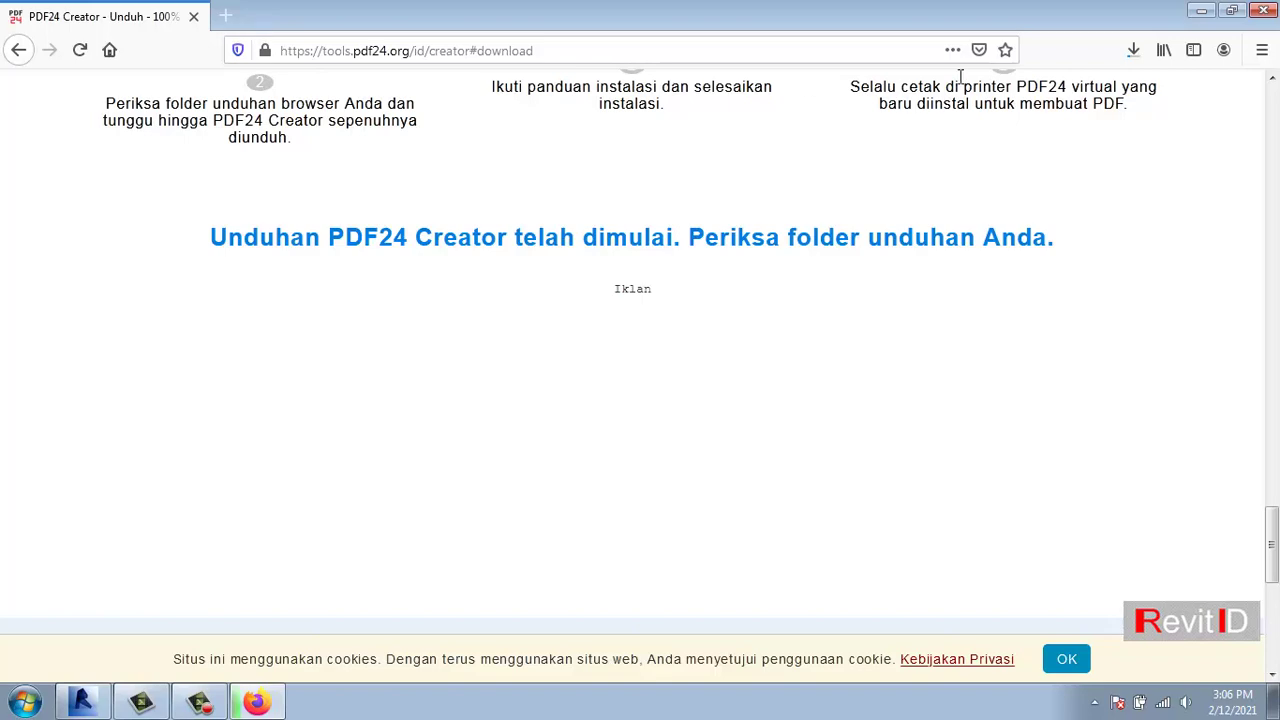
Switch back to Revit and review the list of installed printers in the print settings, keeping Foxit Editor PDF Printer selected.
click(83, 703)
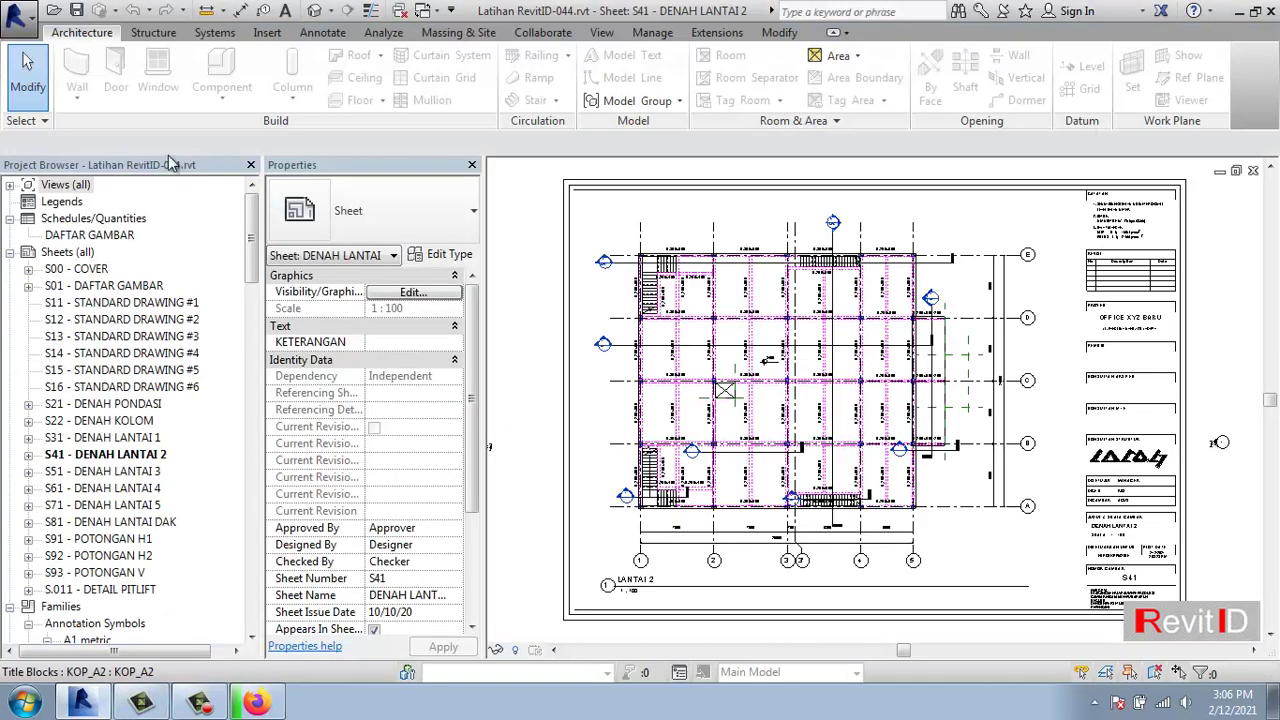
click(18, 14)
click(60, 433)
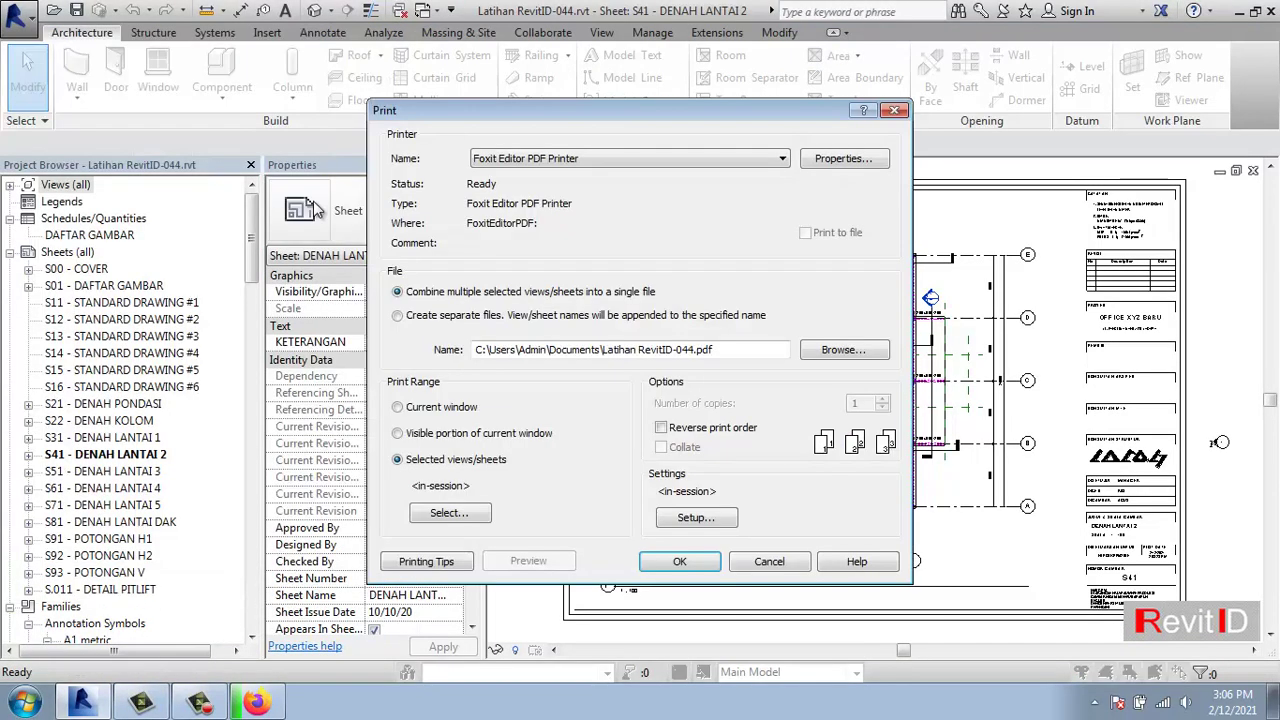
click(612, 155)
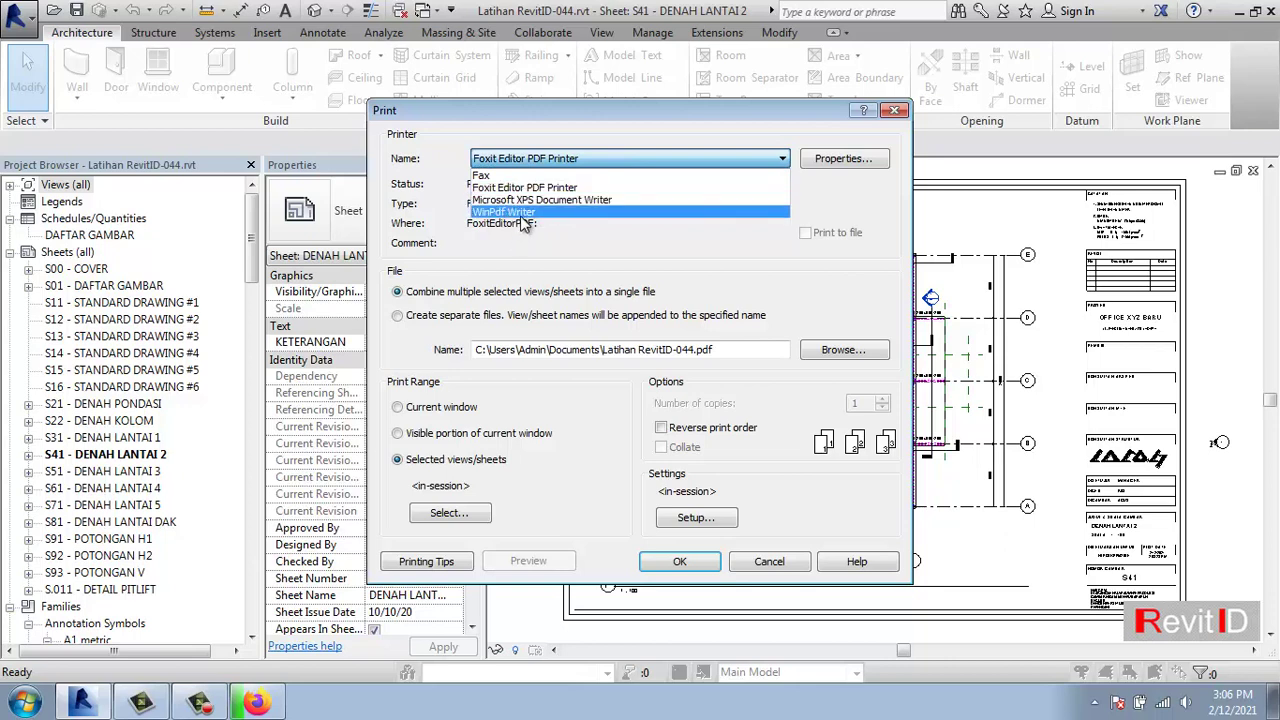
click(569, 131)
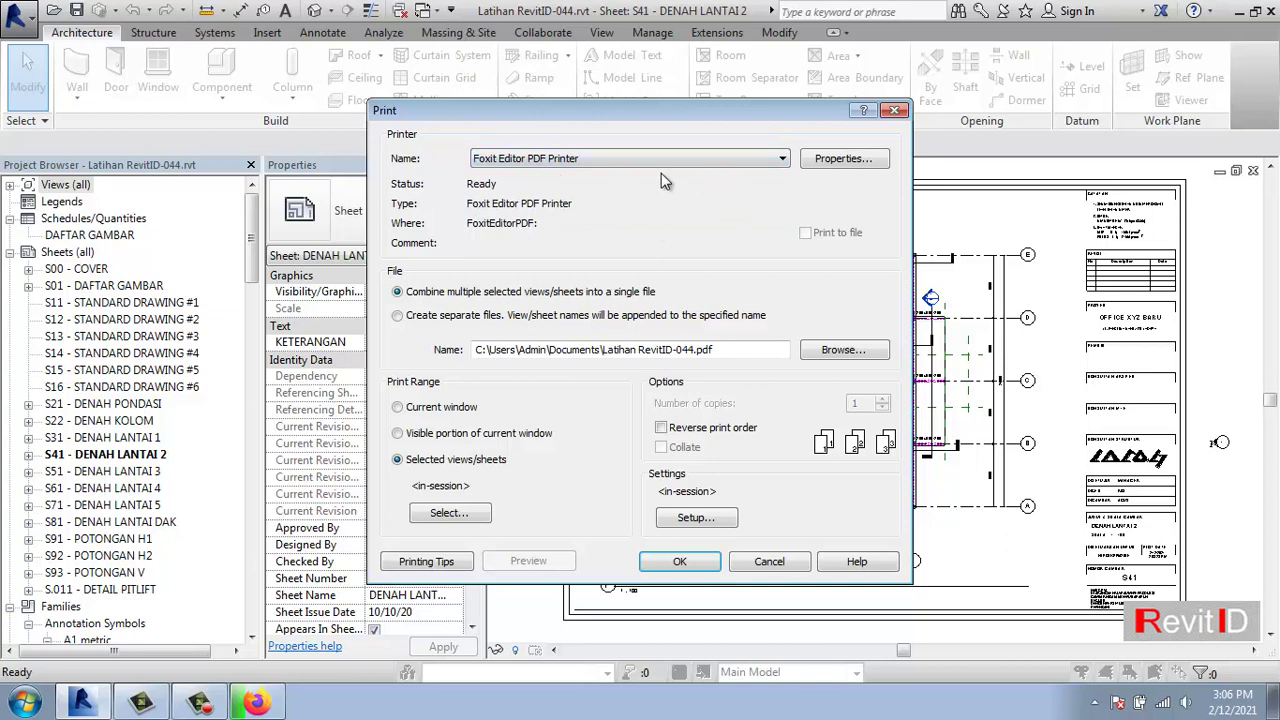
click(592, 160)
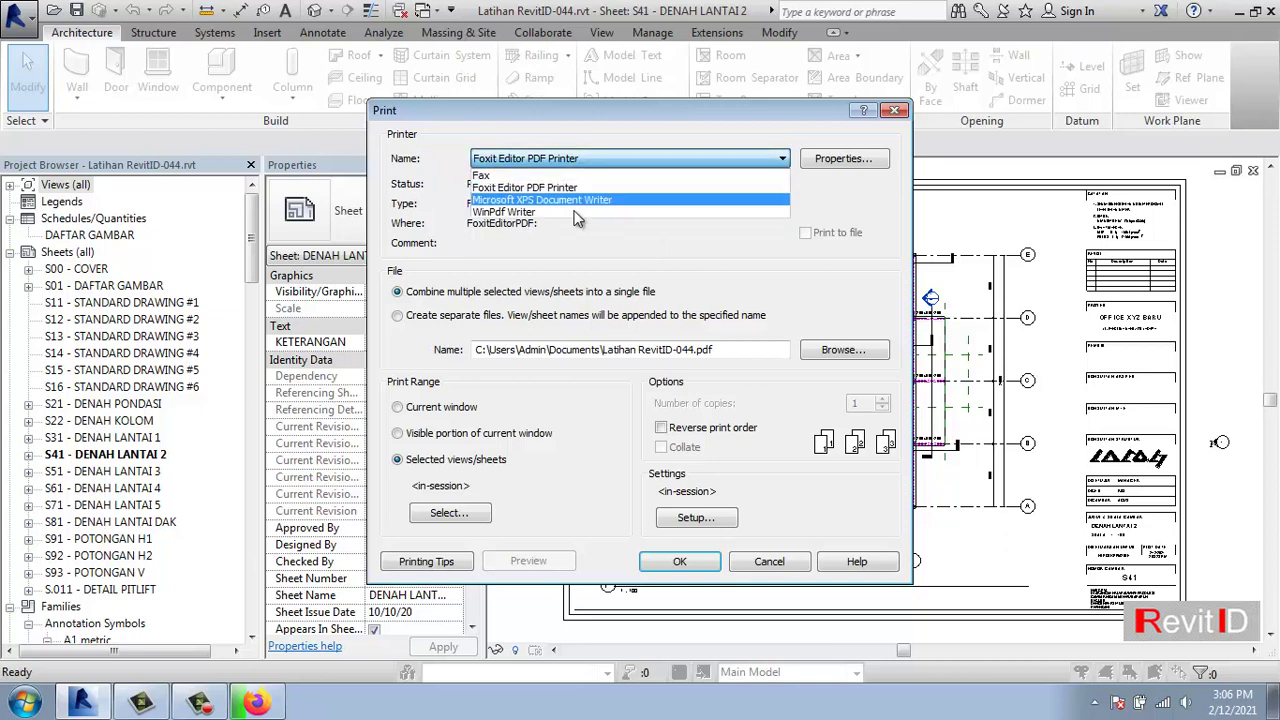
click(599, 138)
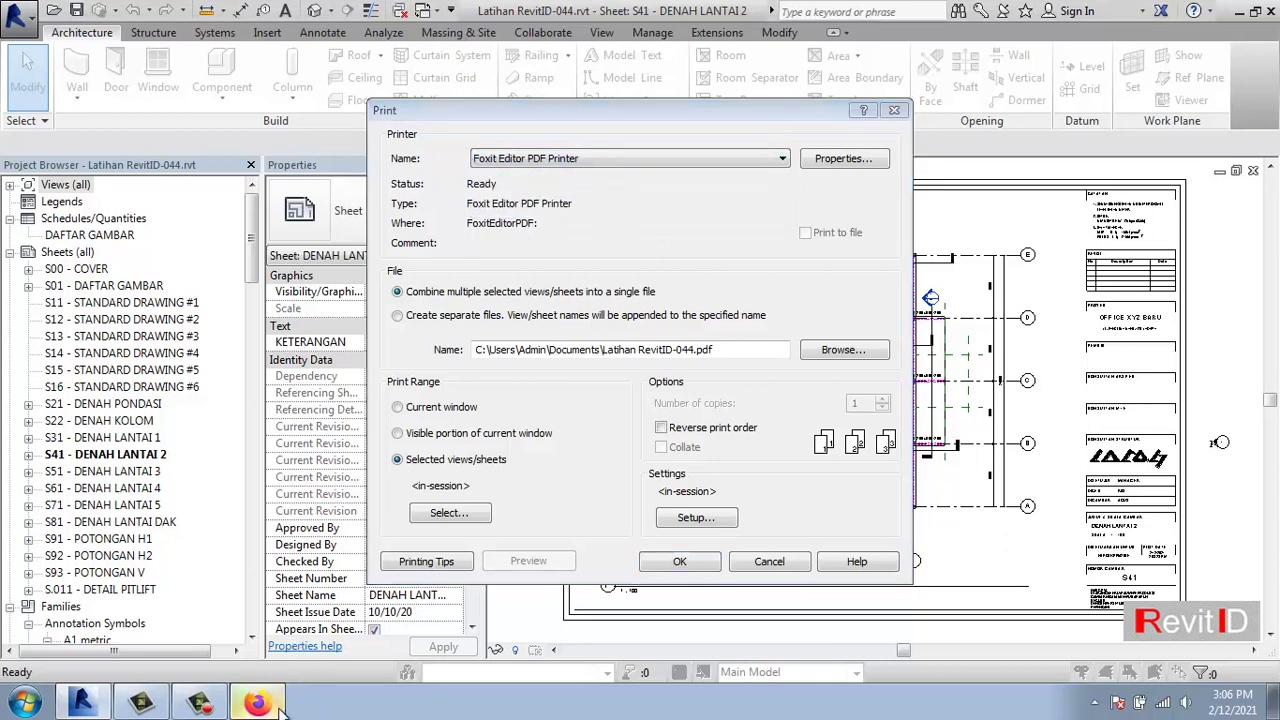
Check the PDF24 Creator download progress in Firefox, return to Revit, and dismiss the print settings without printing.
click(256, 702)
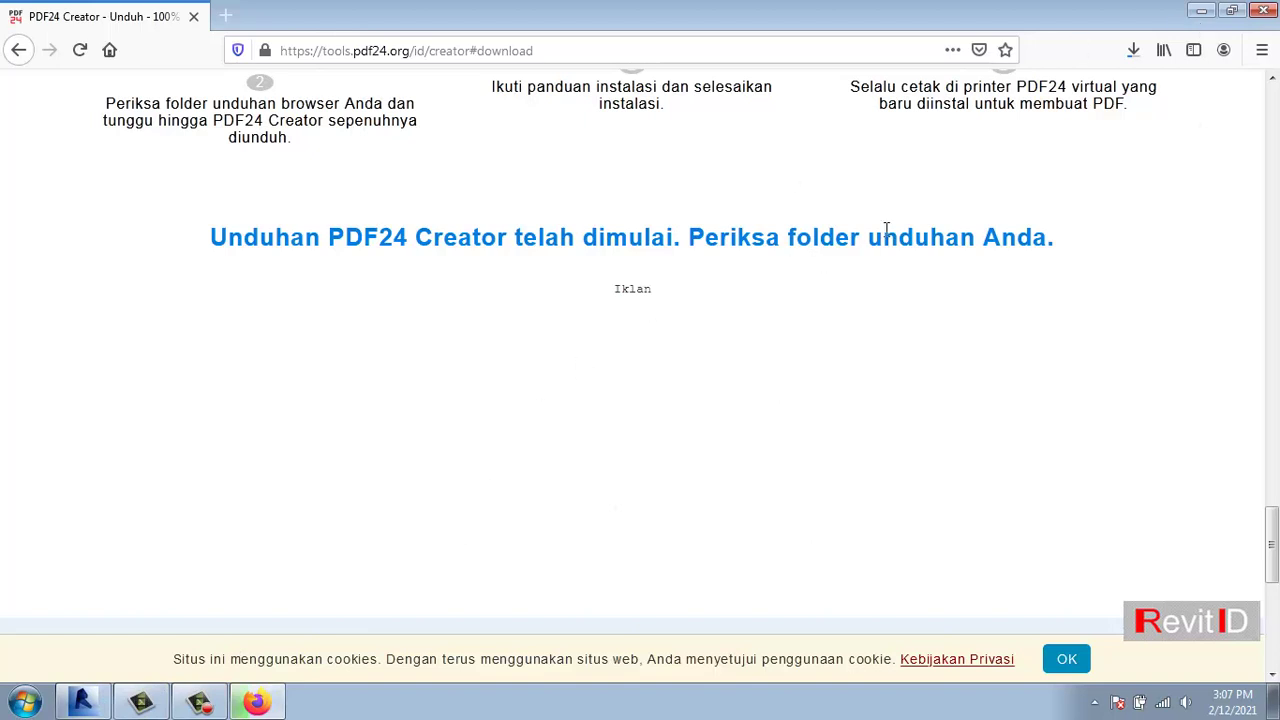
click(1133, 52)
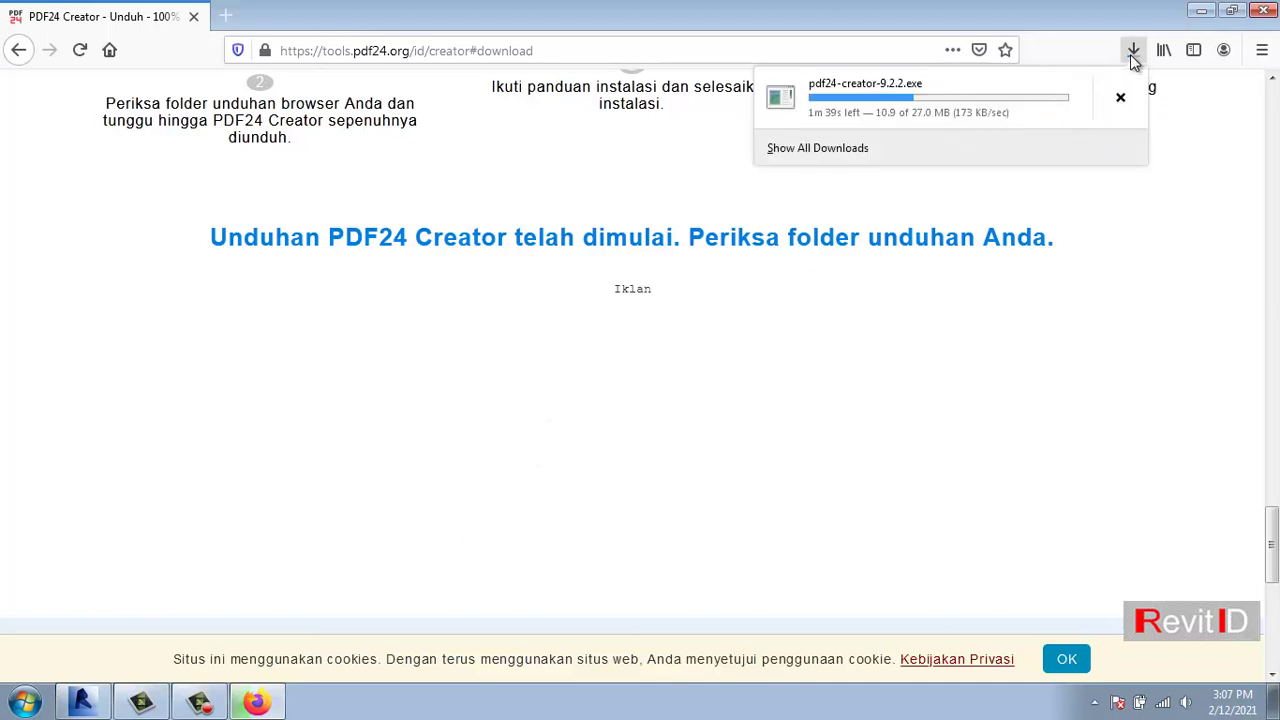
click(954, 23)
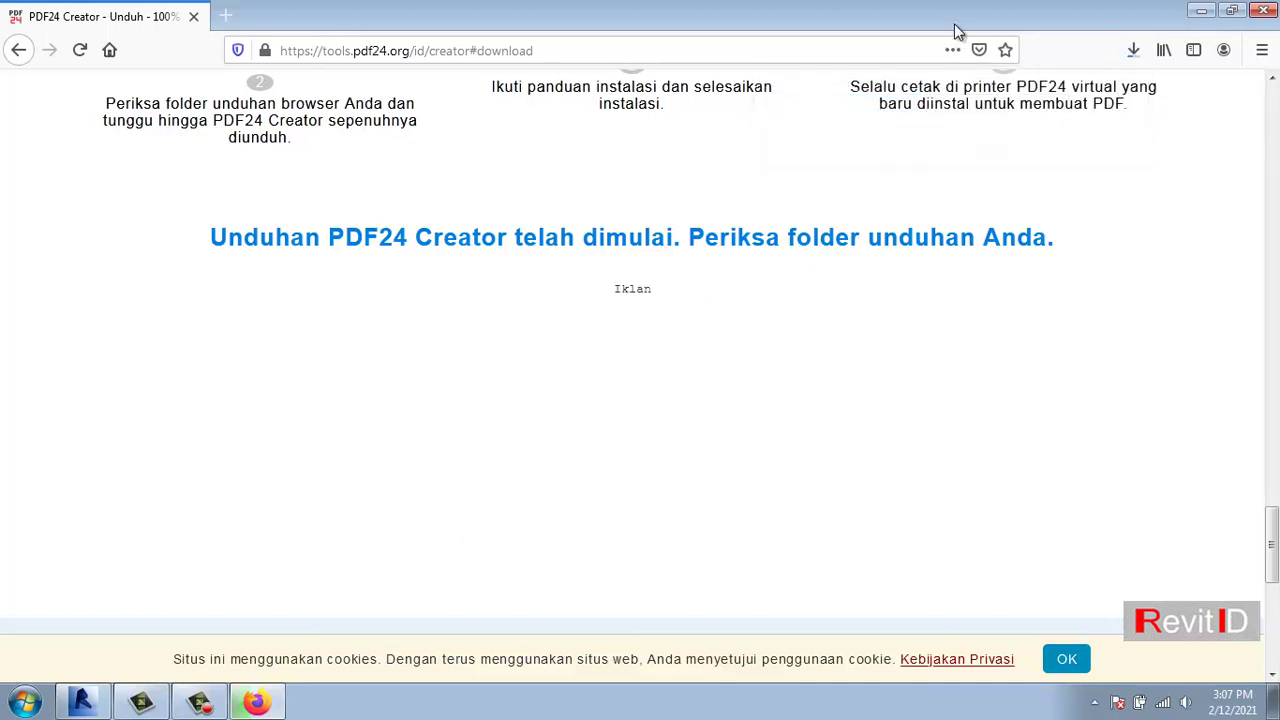
click(1133, 52)
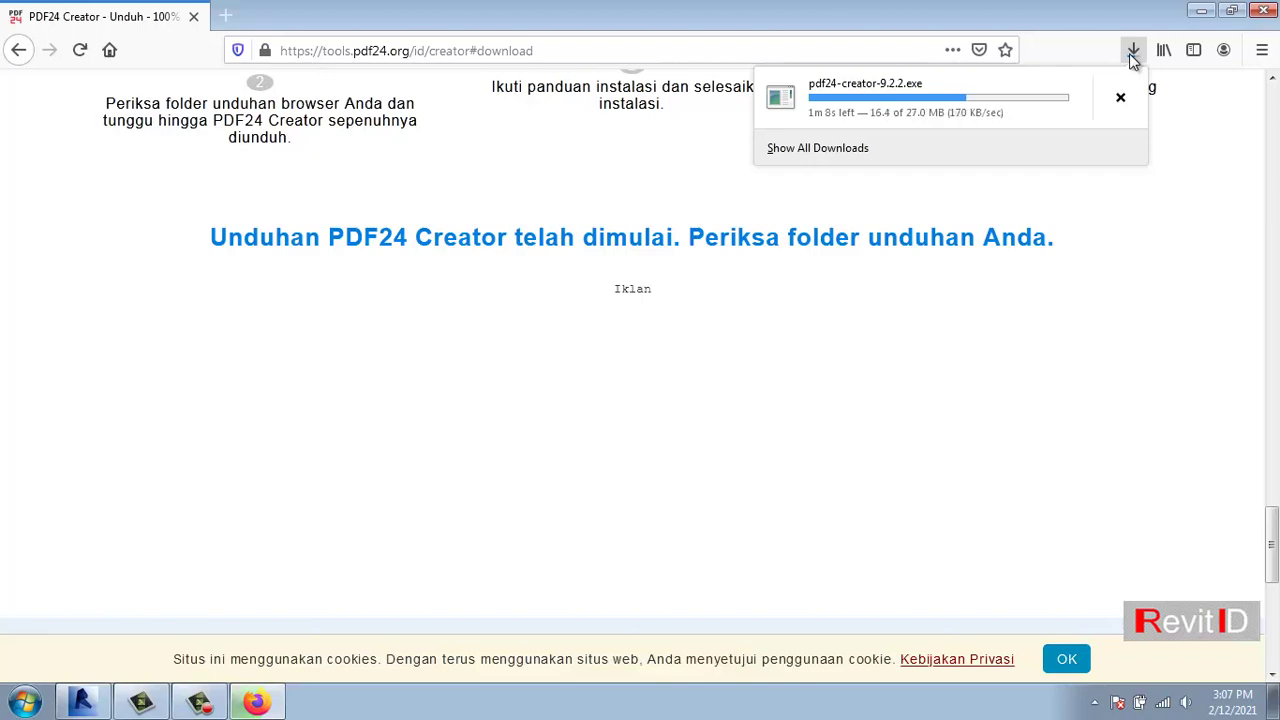
click(1201, 10)
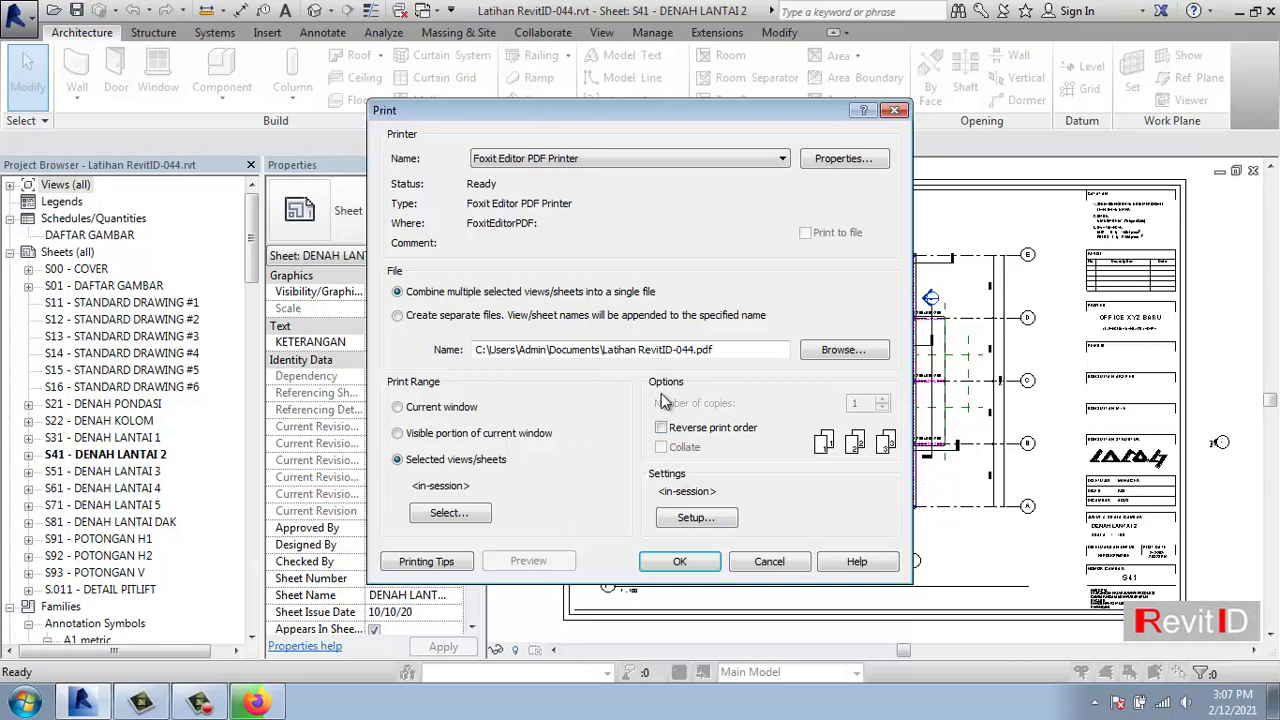
click(769, 561)
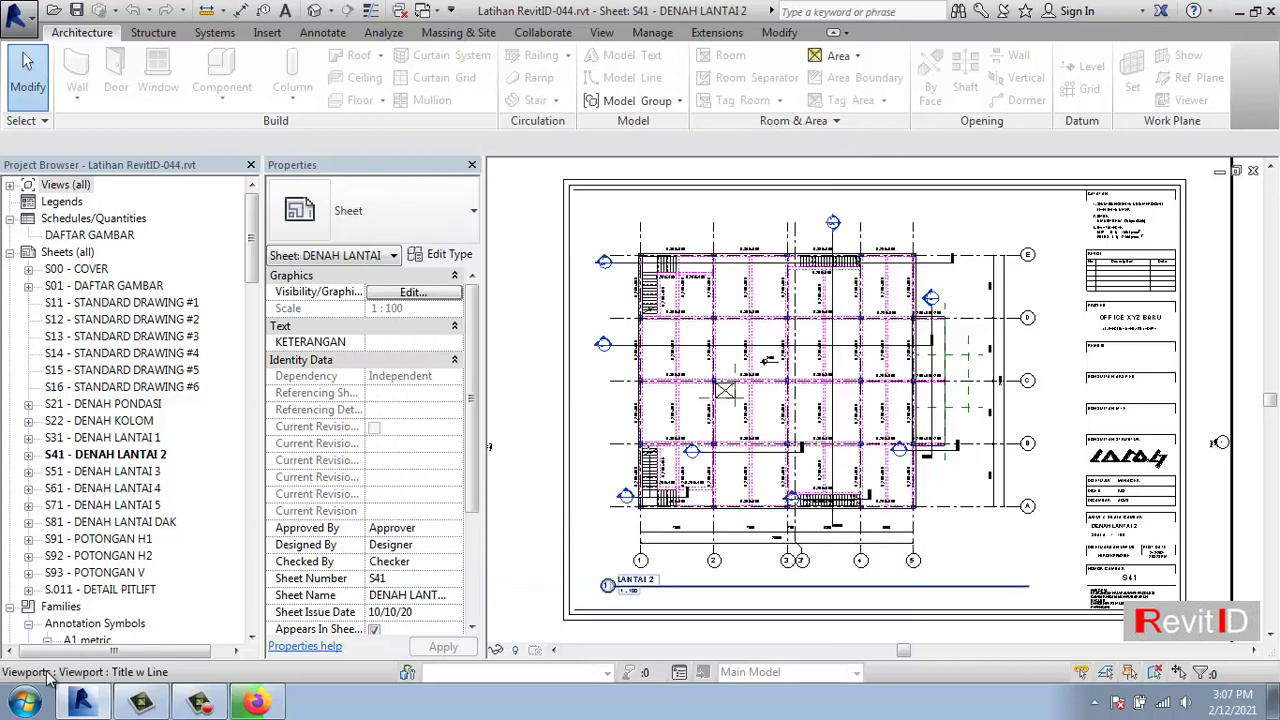
Open the print settings for the project and review the installed printers, keeping Foxit Editor PDF Printer selected.
click(13, 20)
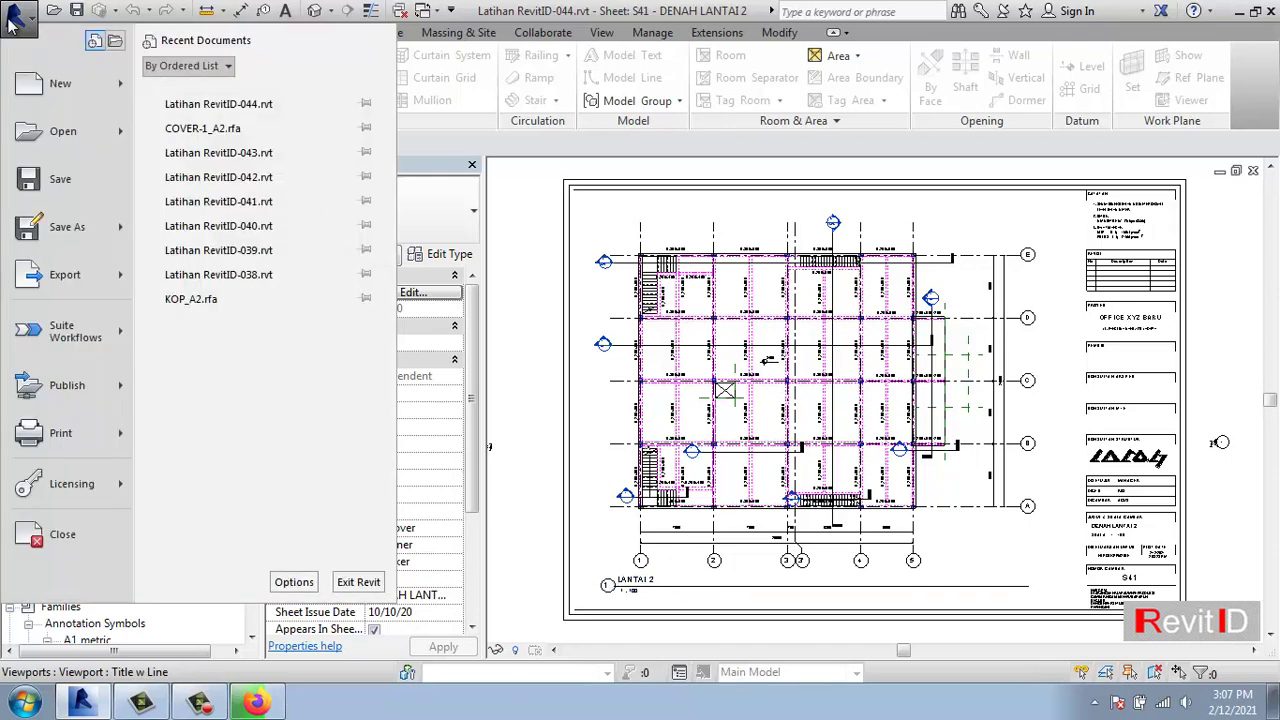
click(55, 430)
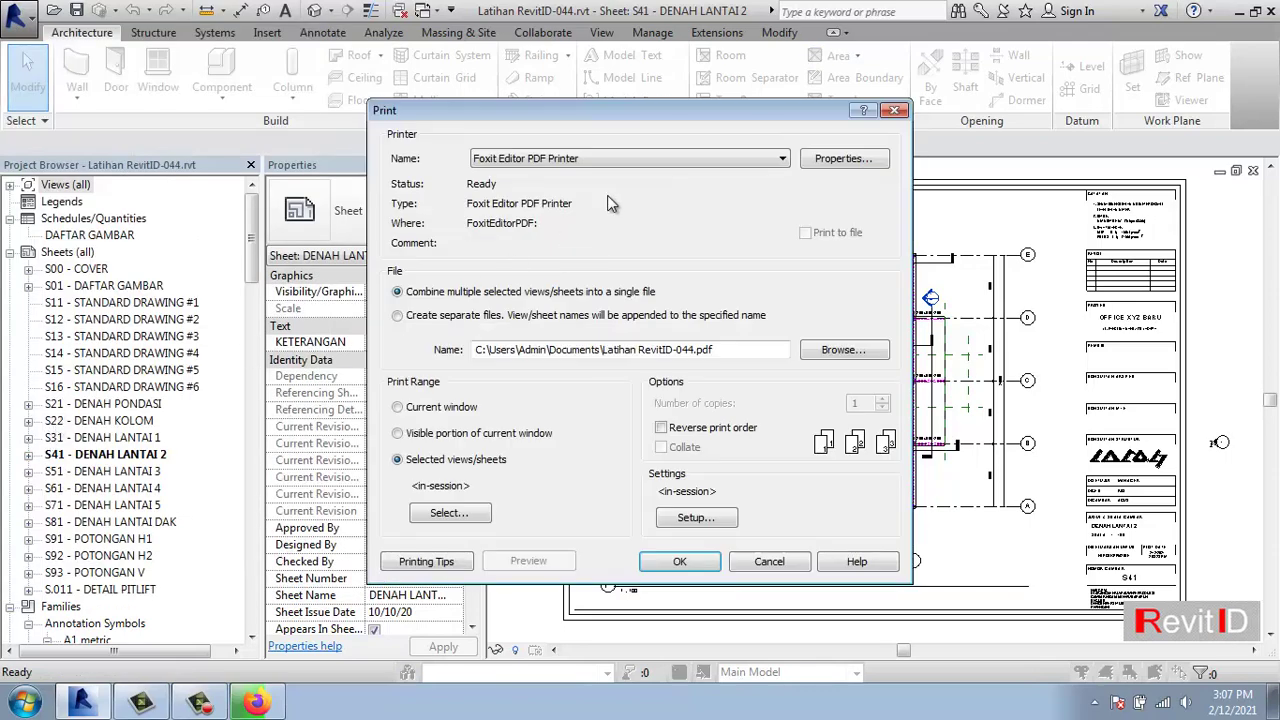
click(624, 163)
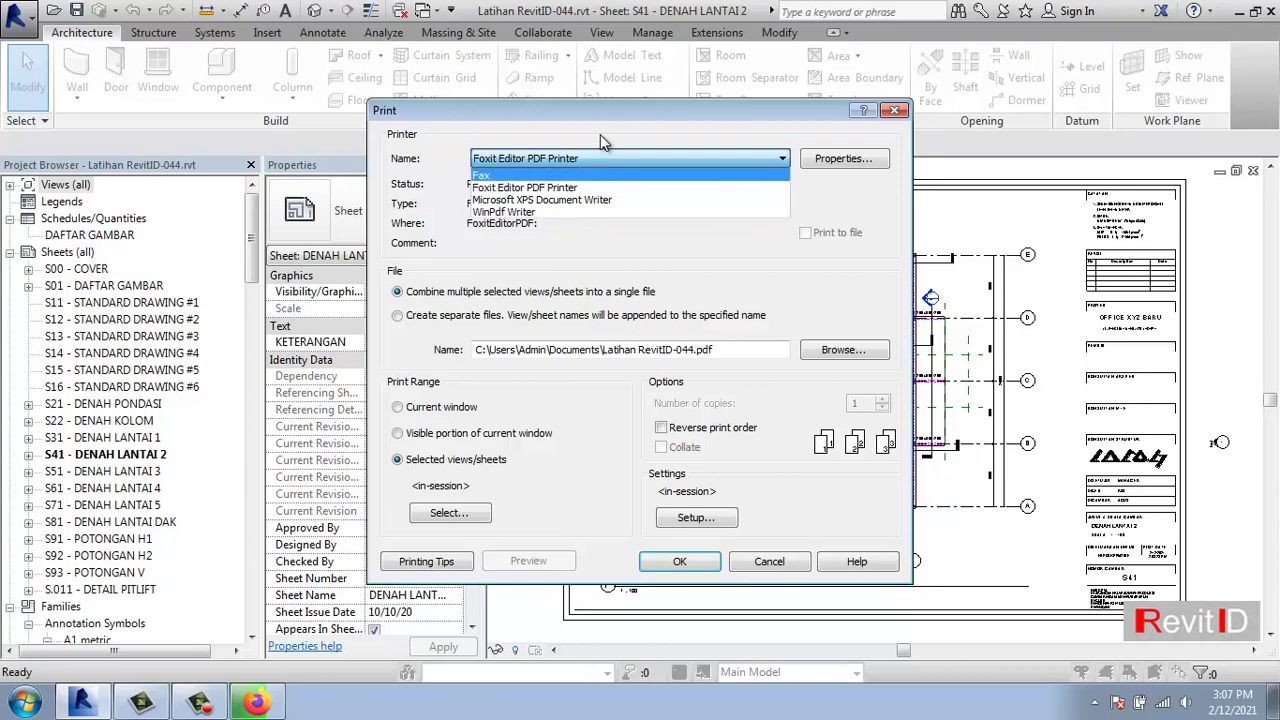
click(560, 188)
click(586, 162)
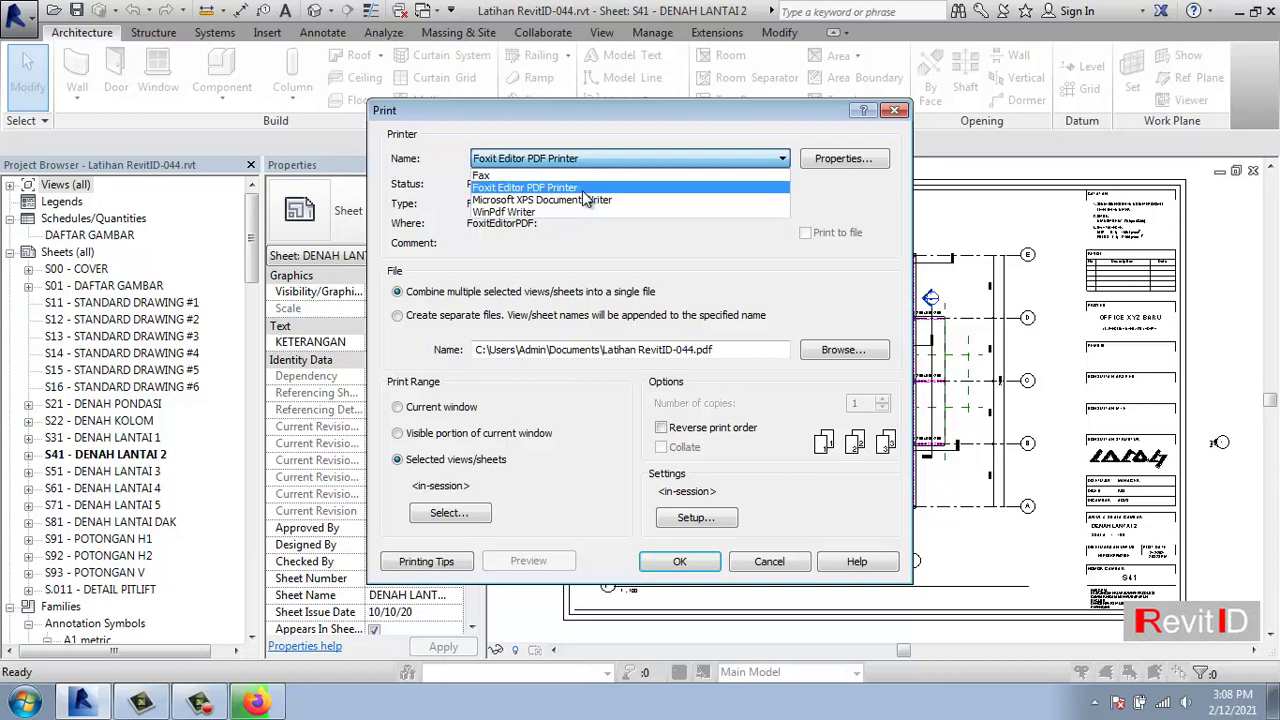
click(580, 187)
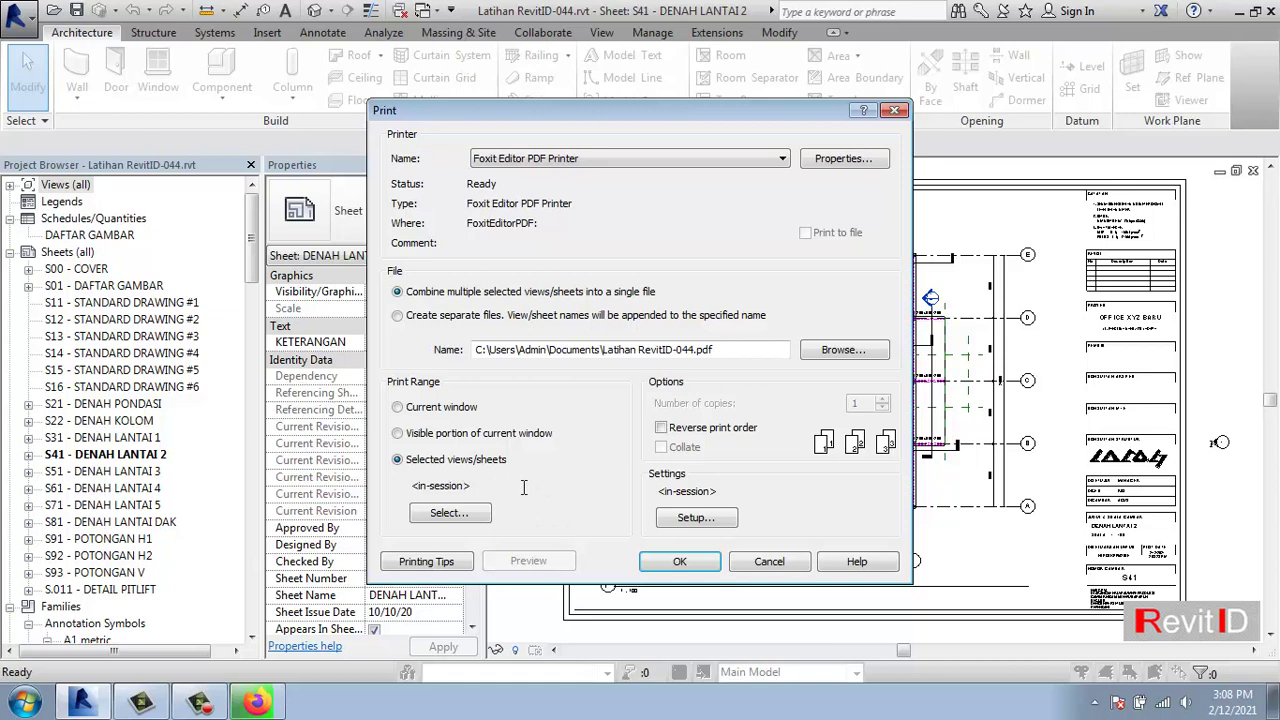
Open the print setup and review the margin choices for the paper's offset from corner, keeping Printer limit.
click(692, 520)
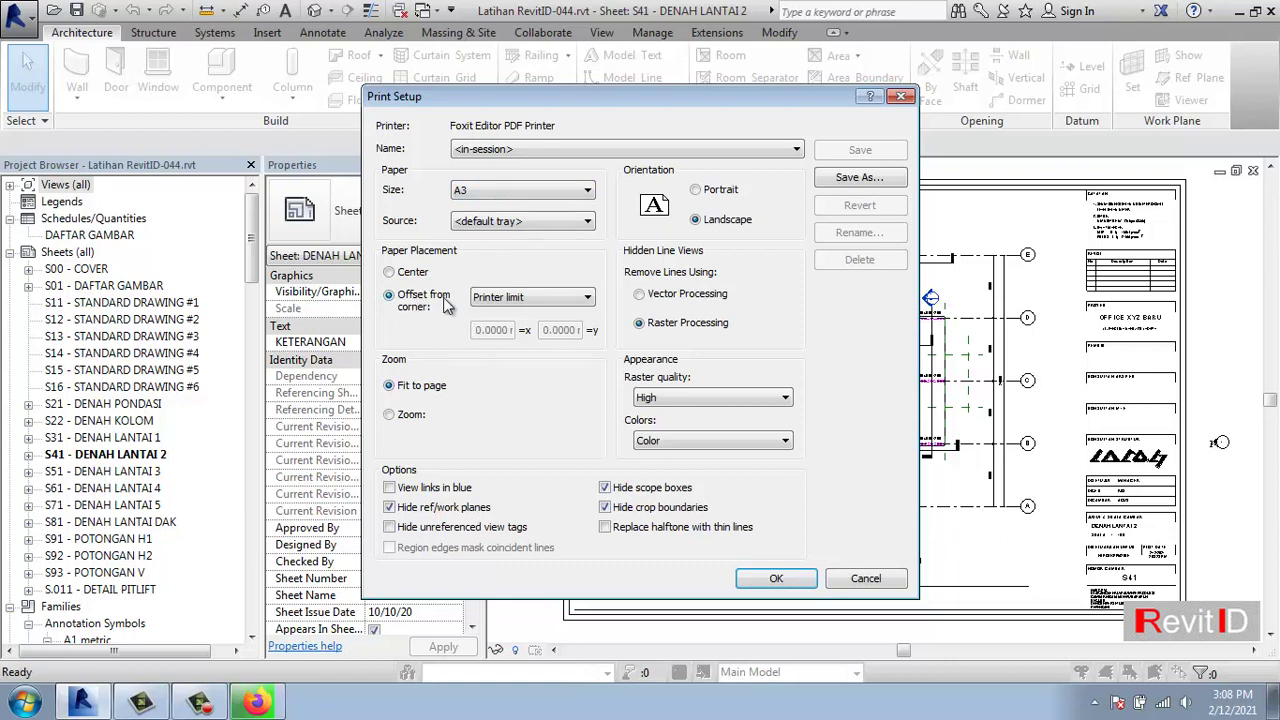
click(510, 298)
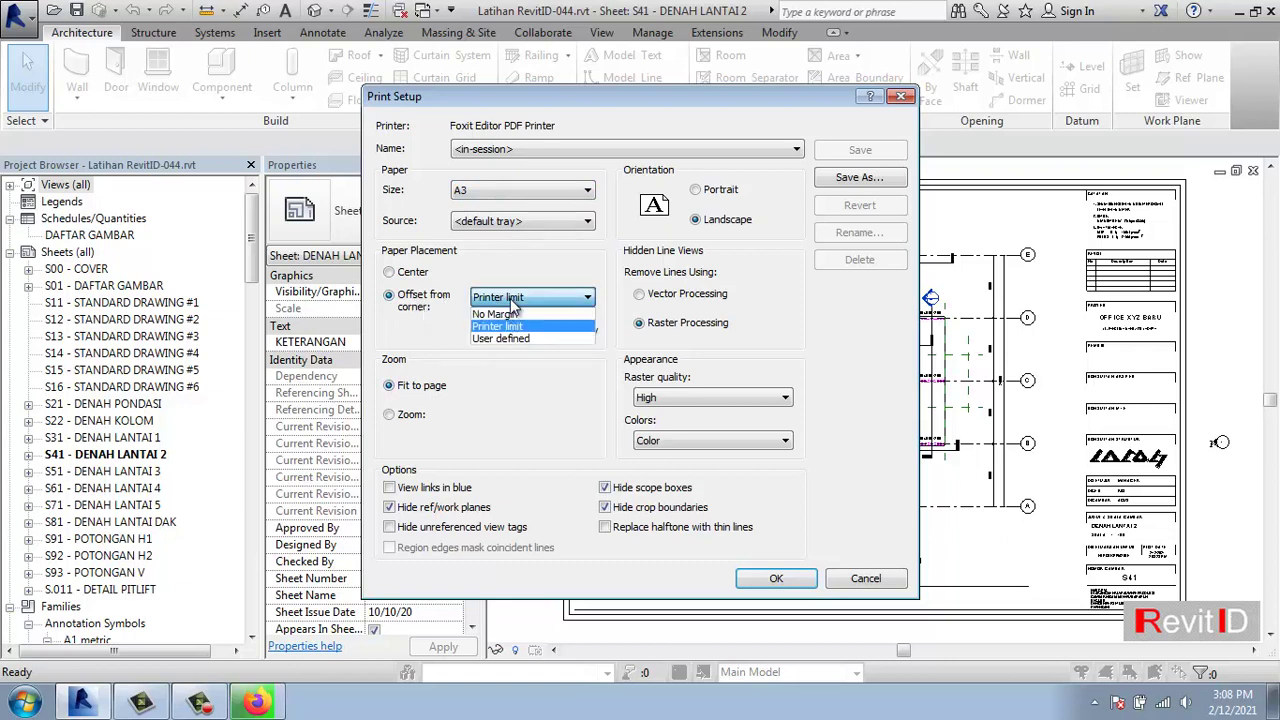
click(509, 330)
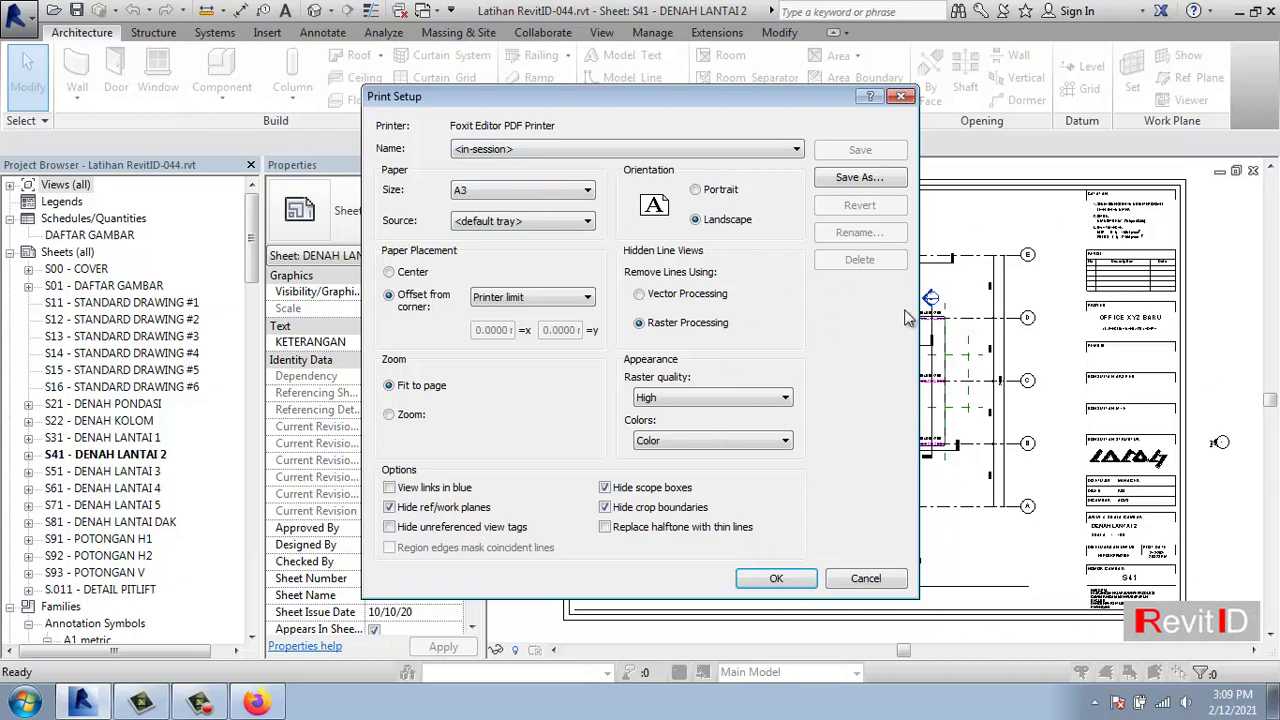
Switch to Firefox, open the download's folder sorted by date modified, and try to run pdf24-creator-9.2.2.exe.
click(255, 706)
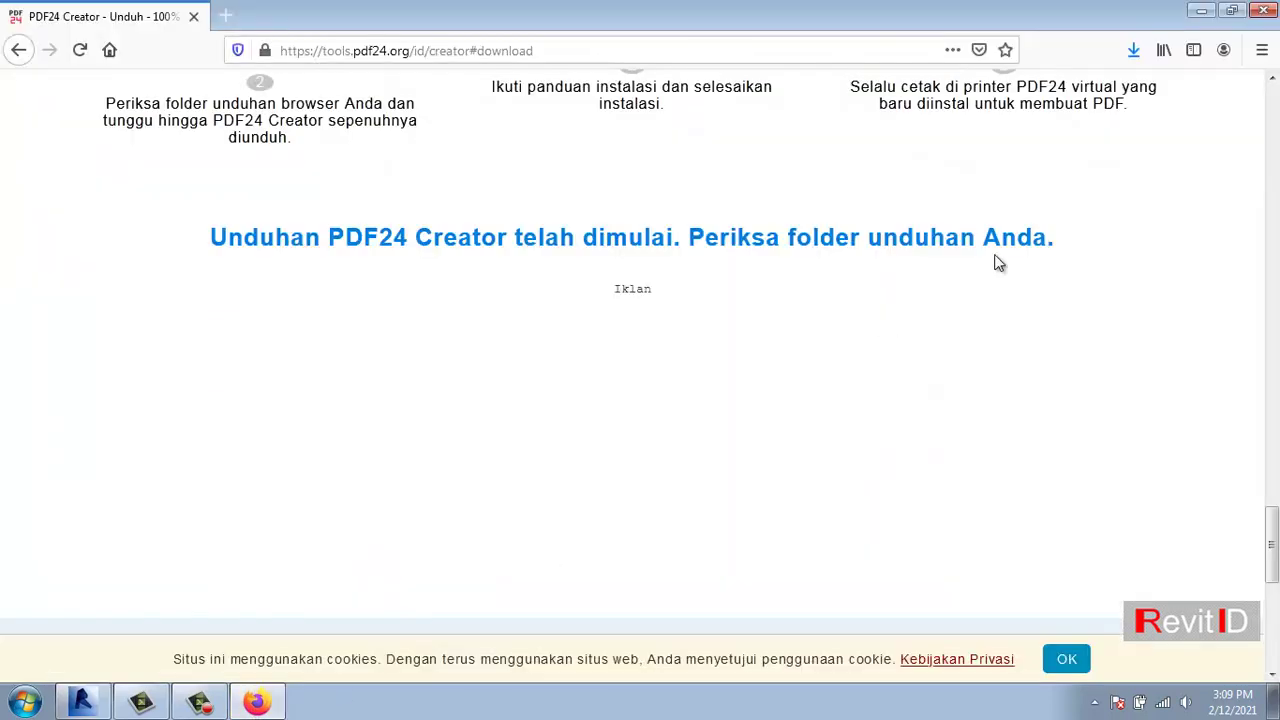
click(1133, 49)
click(1123, 94)
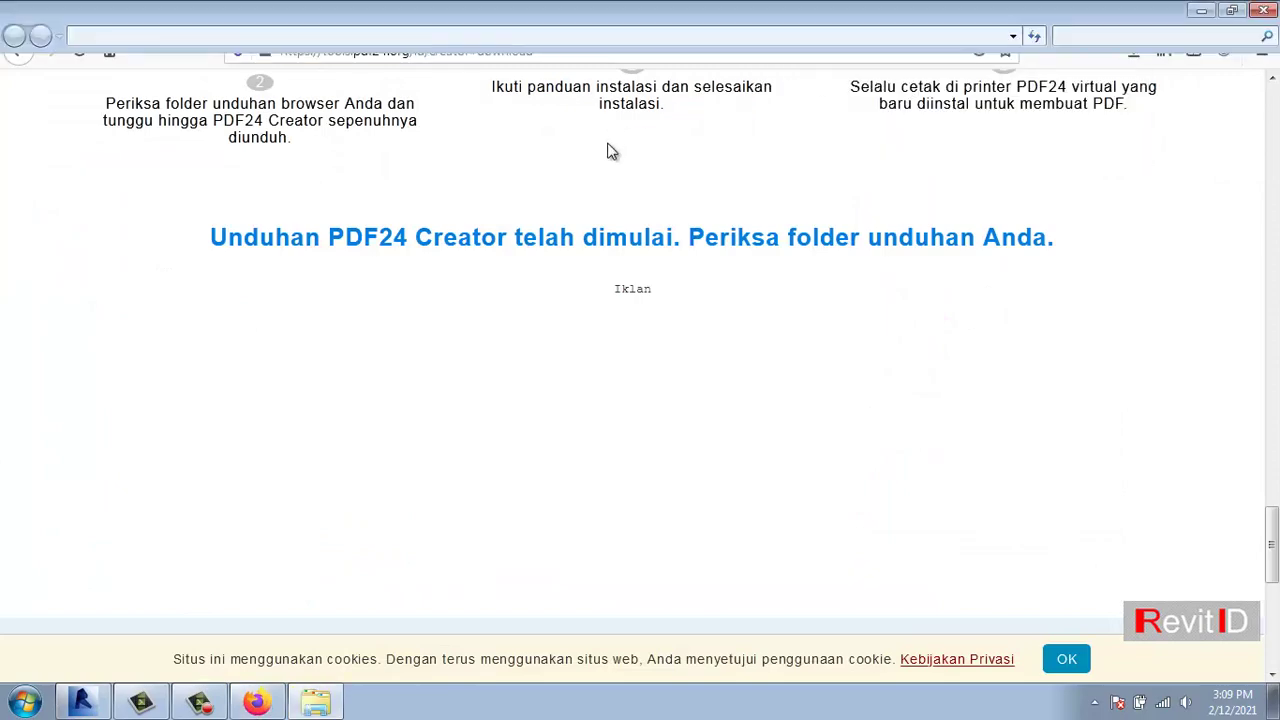
scroll(440, 393, down, 2)
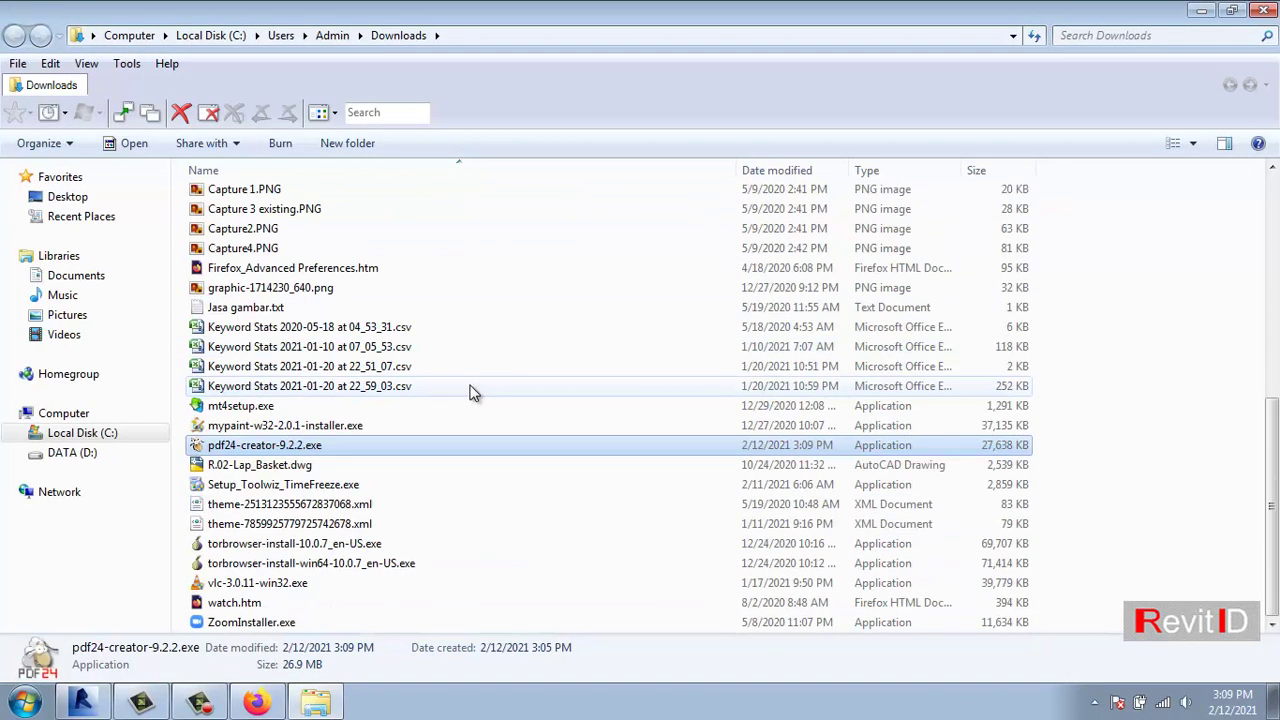
click(805, 170)
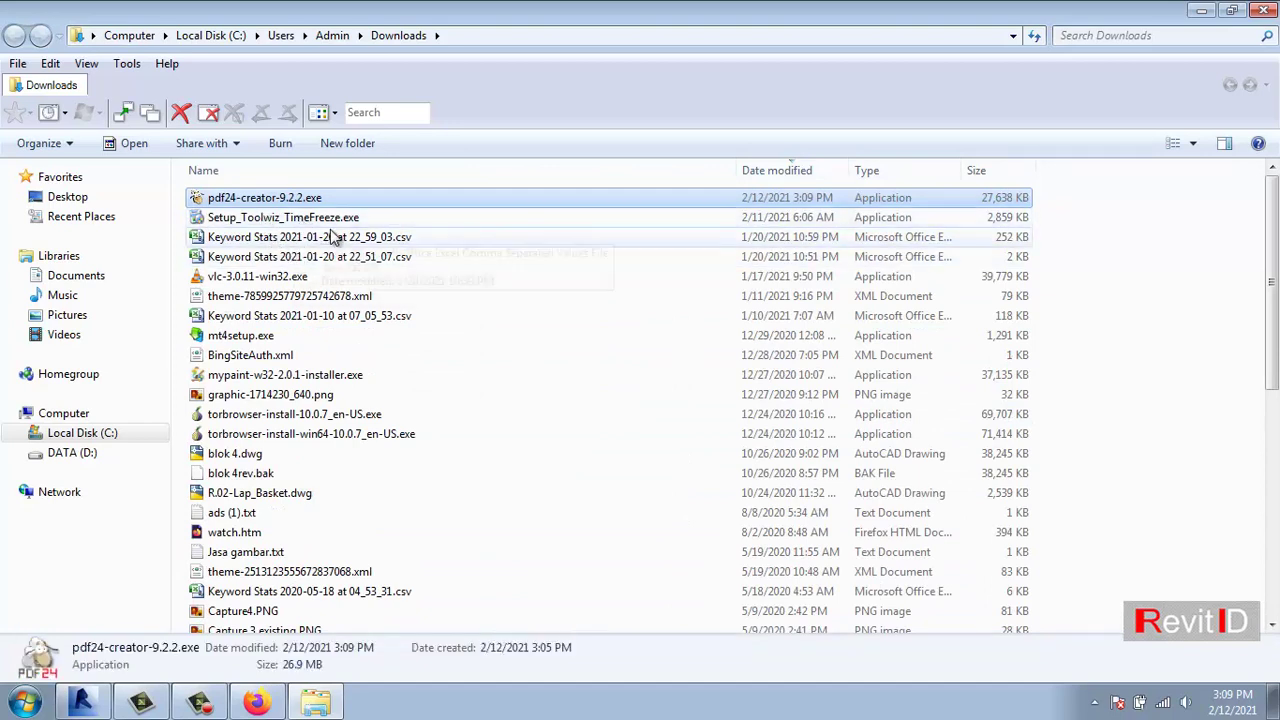
double_click(239, 204)
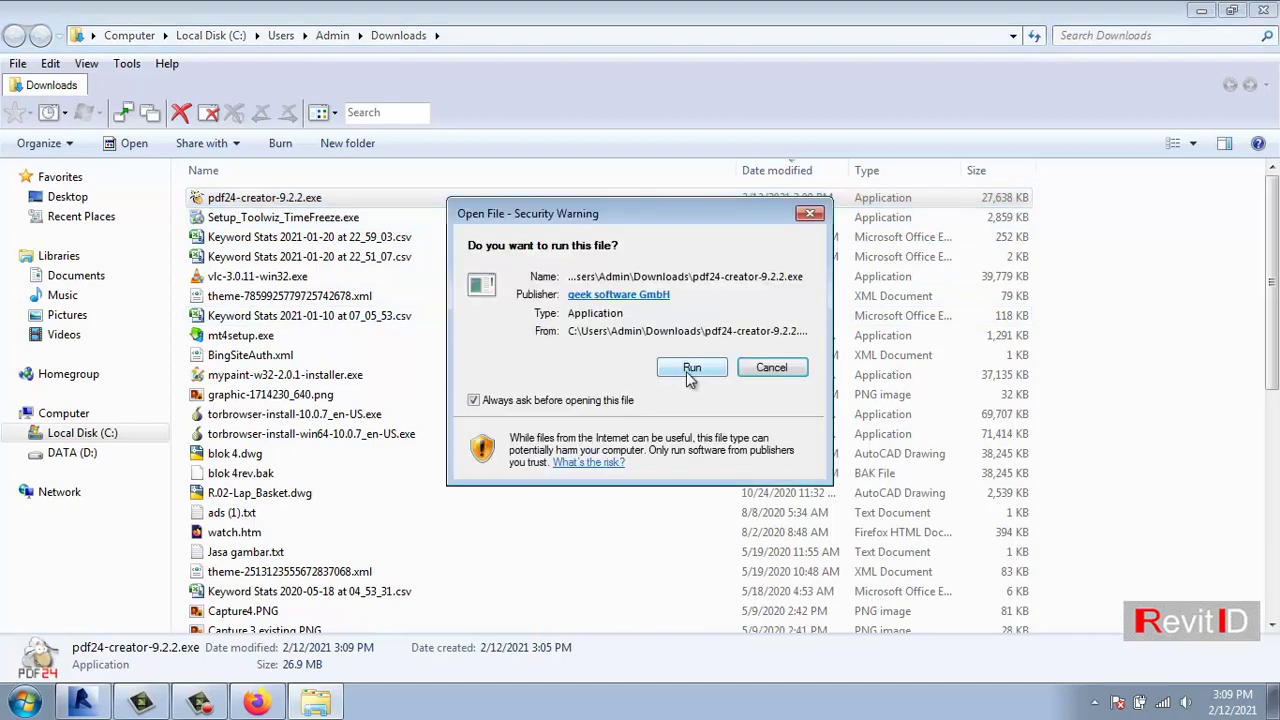
click(688, 373)
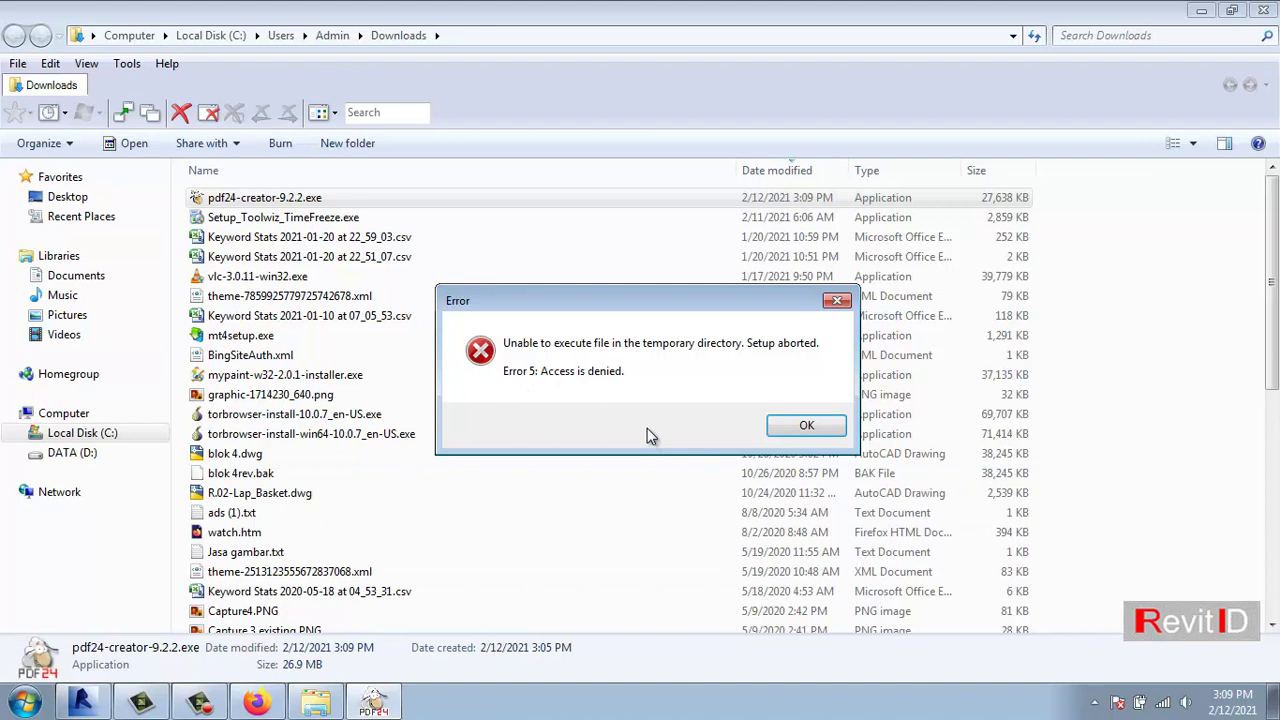
Disable Access Protection in the VirusScan Console, minimize the console, and dismiss the installer's error.
click(1094, 703)
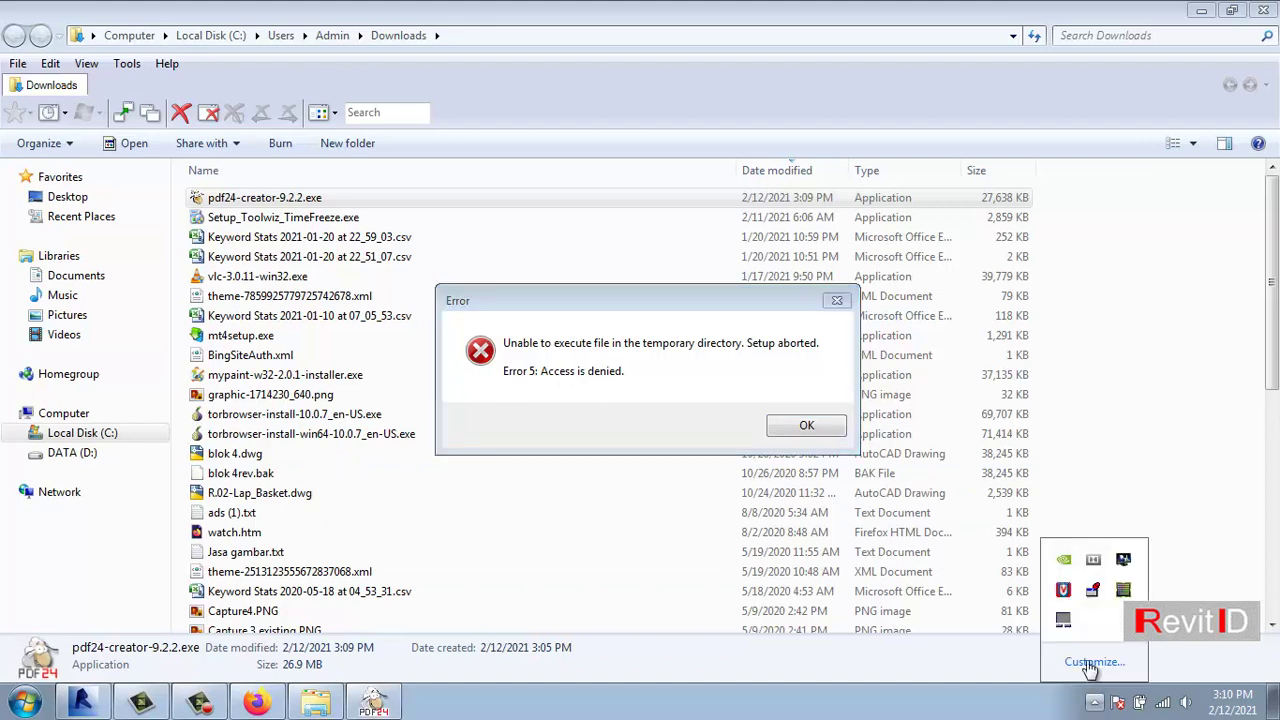
right_click(1063, 592)
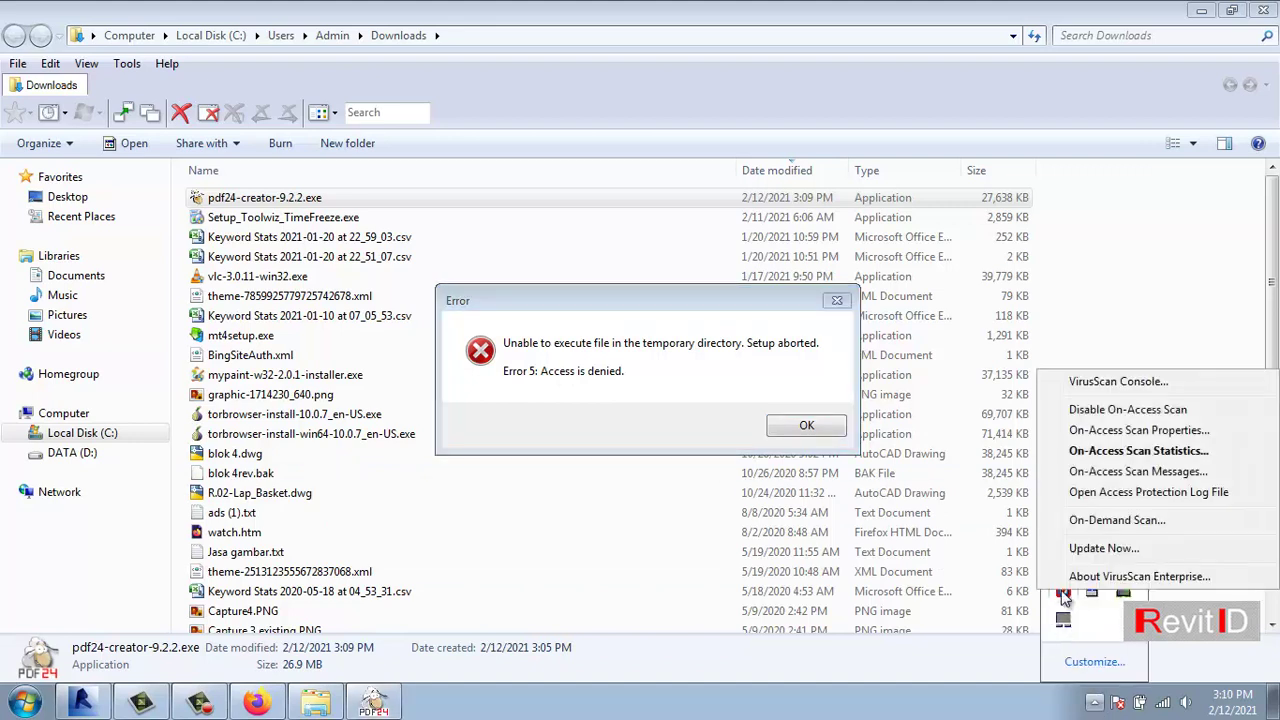
click(1117, 382)
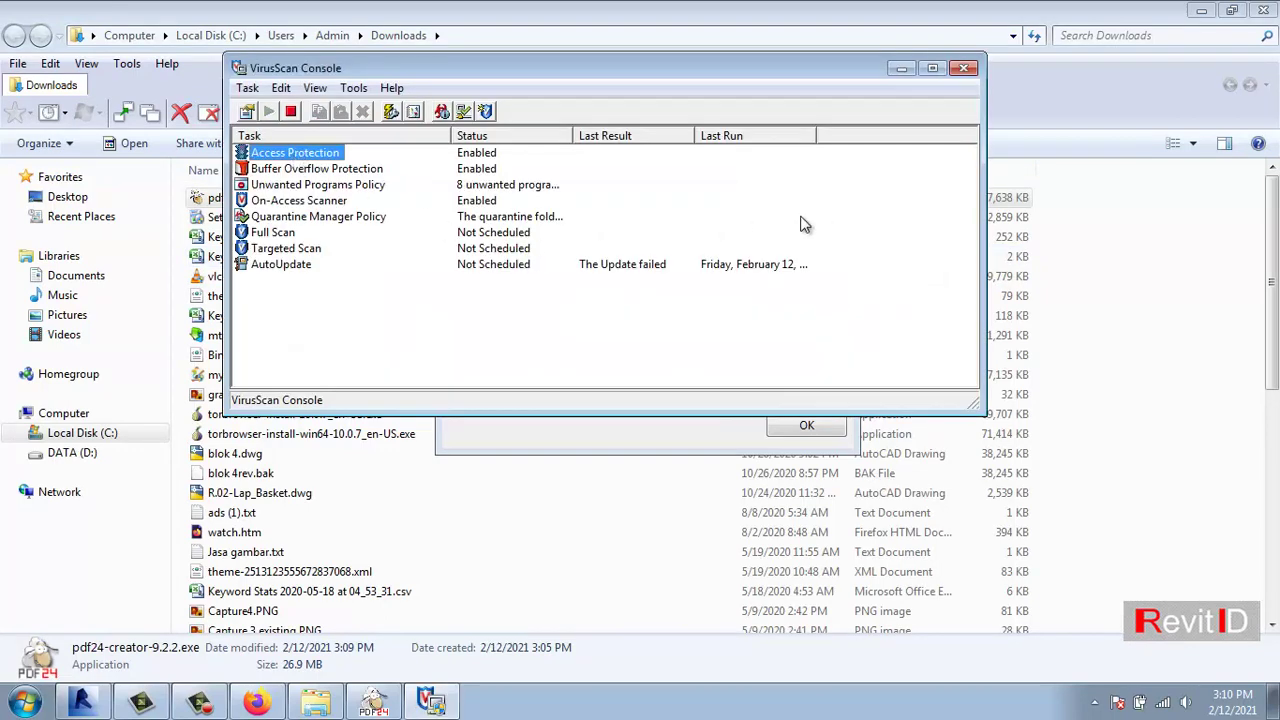
right_click(298, 156)
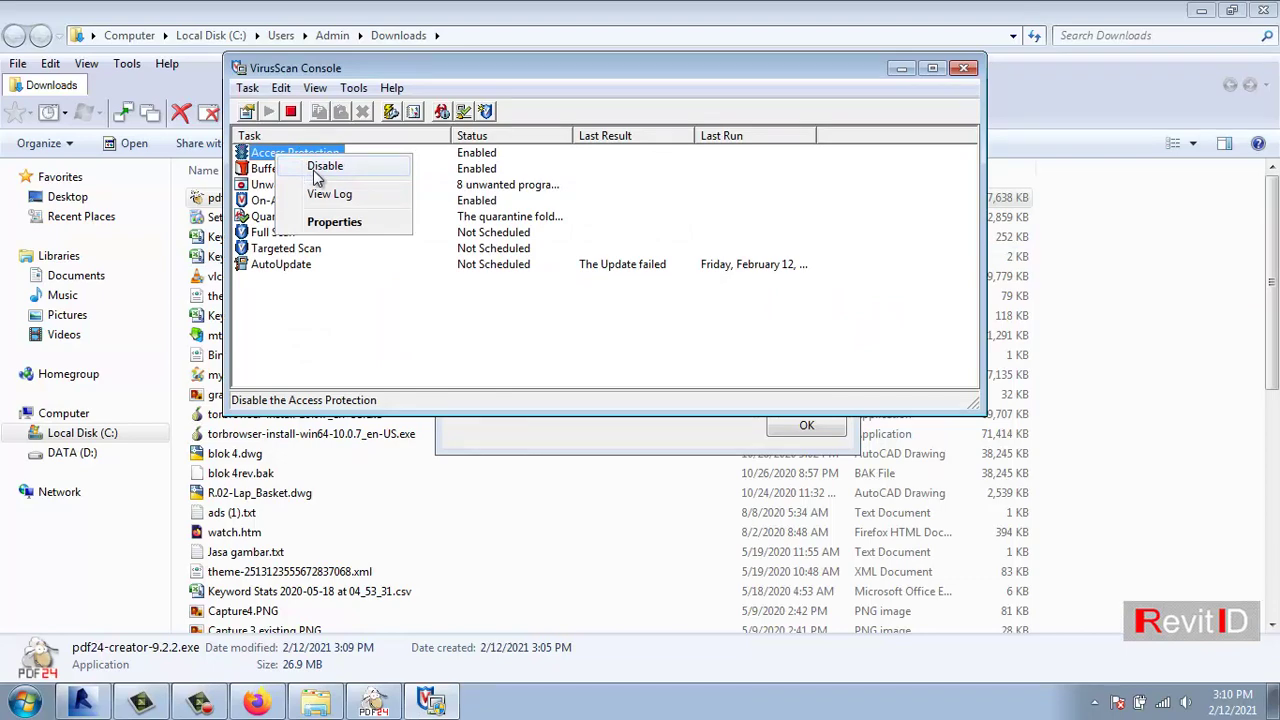
click(324, 167)
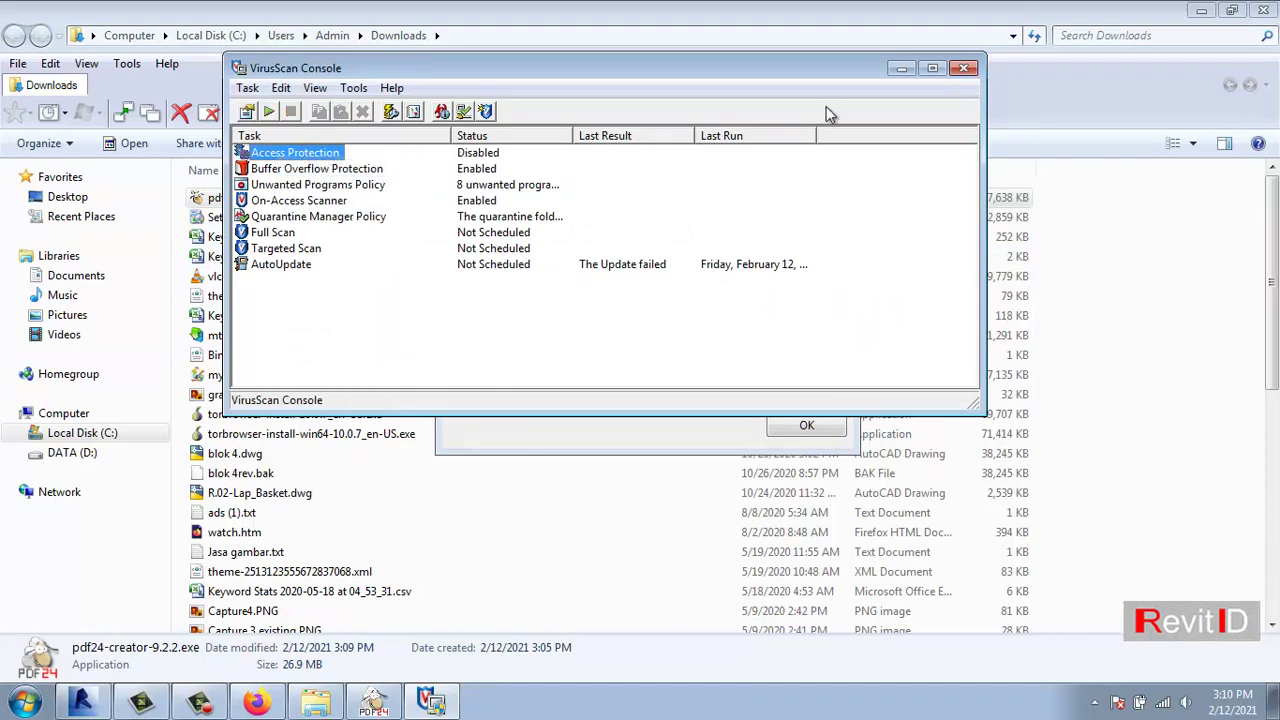
click(902, 69)
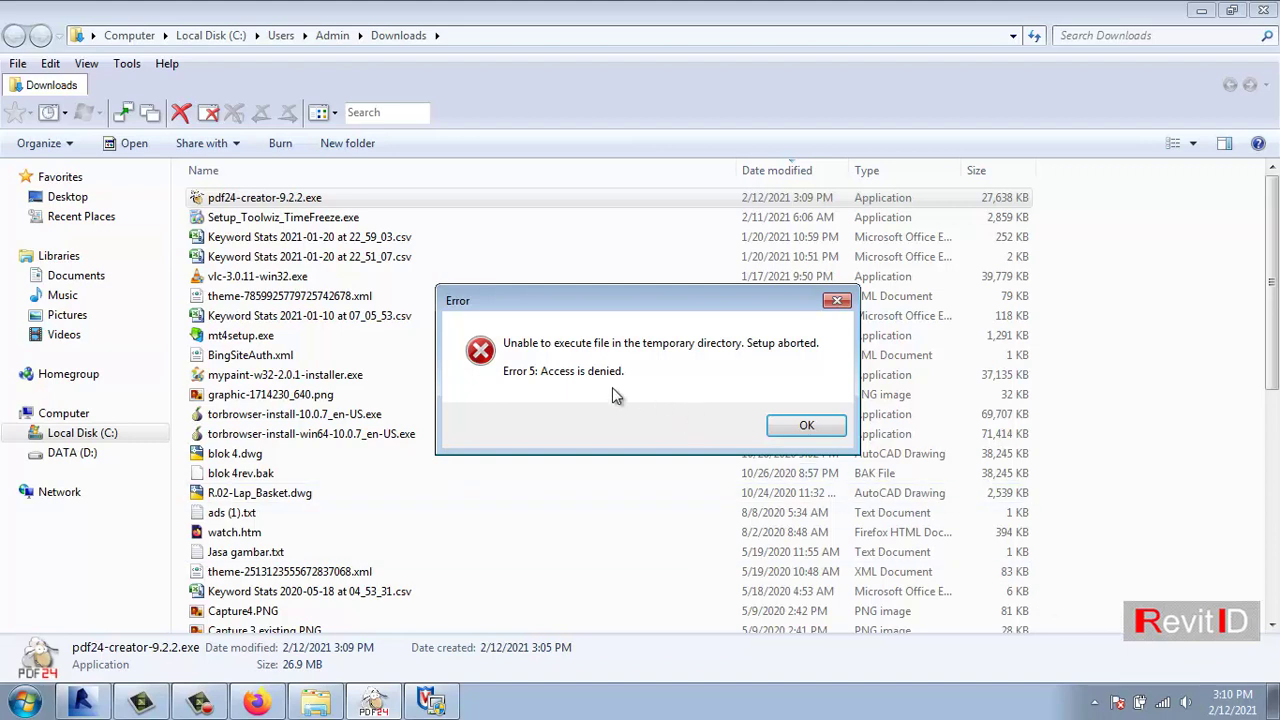
click(806, 426)
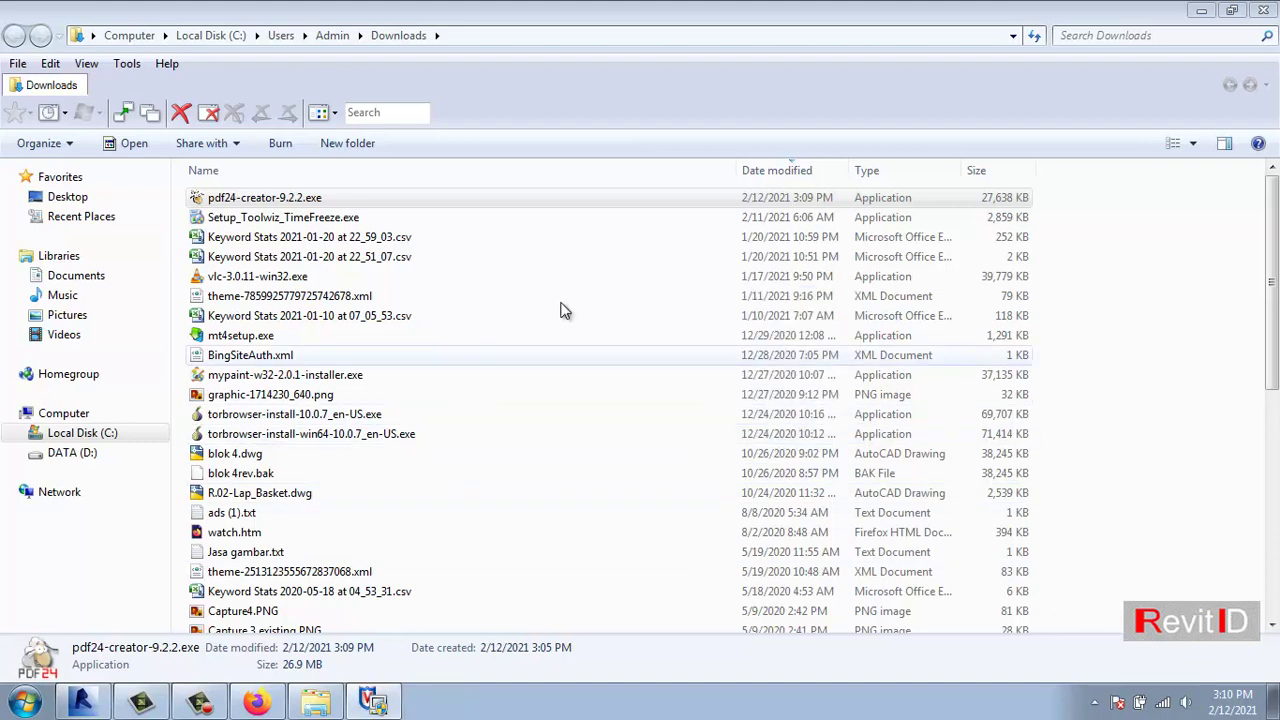
Reopen the VirusScan Console to check the Access Protection status, and close it.
click(1096, 703)
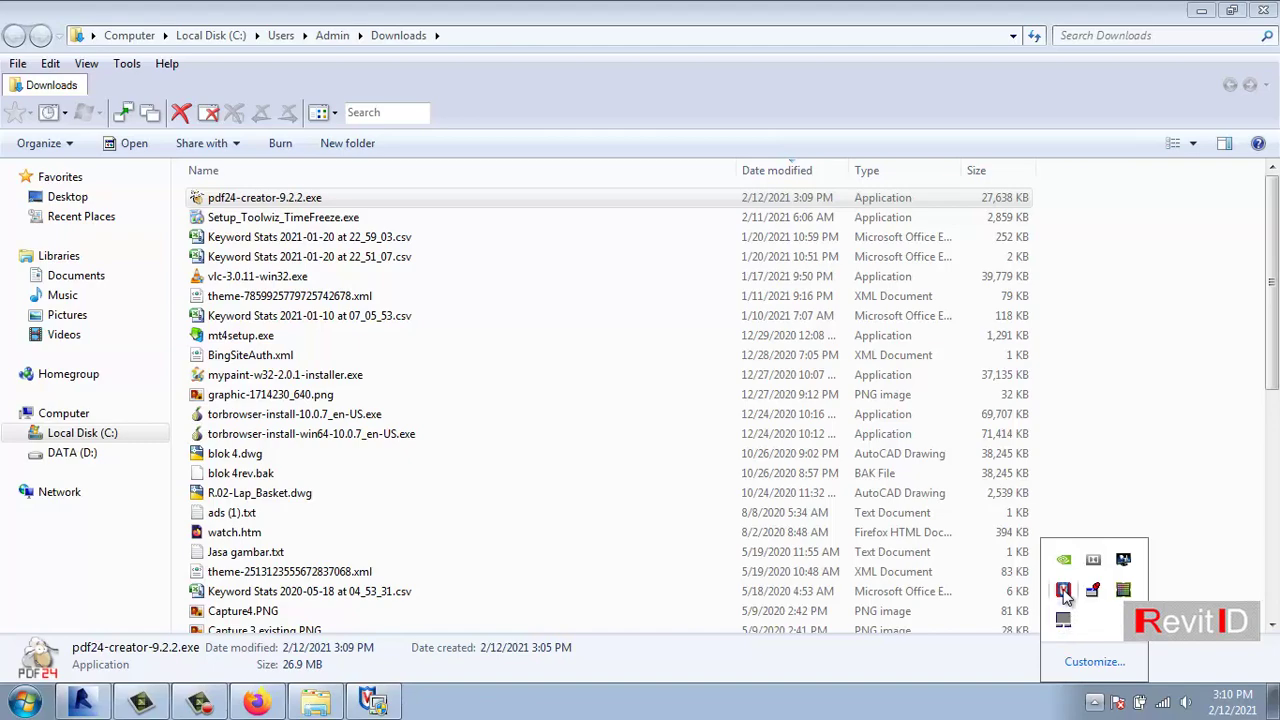
right_click(1063, 593)
click(1080, 381)
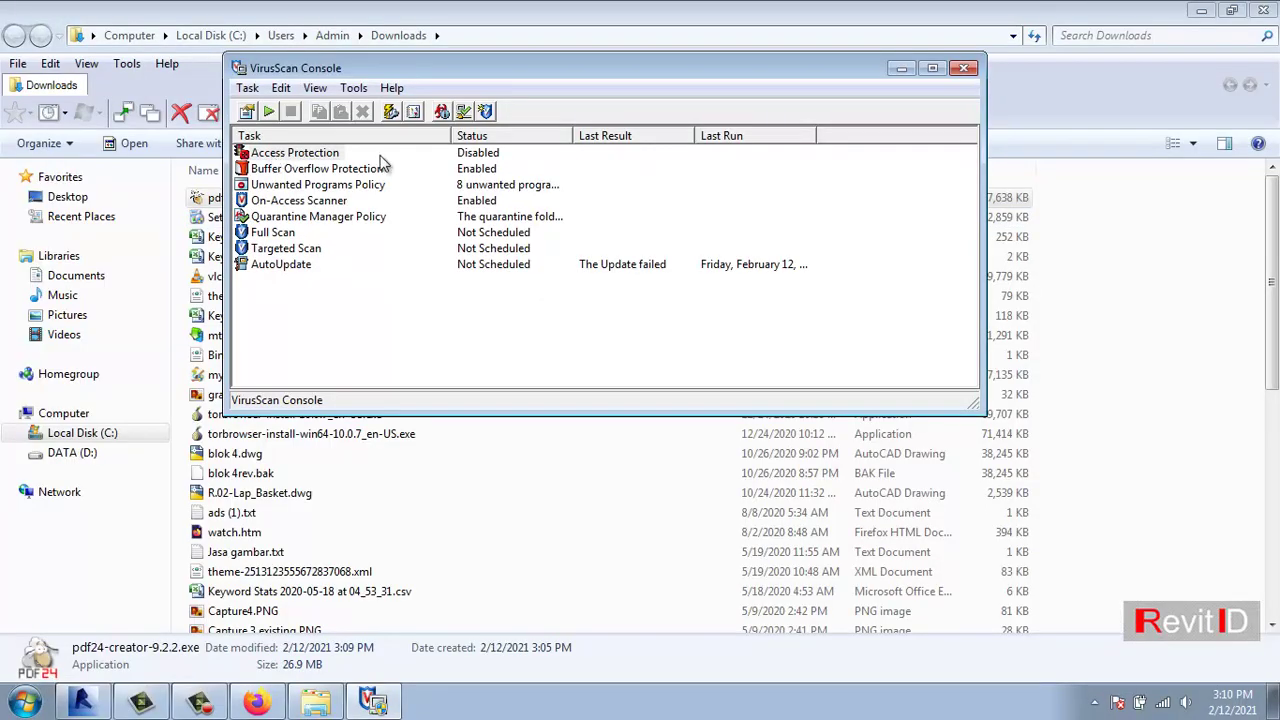
click(963, 68)
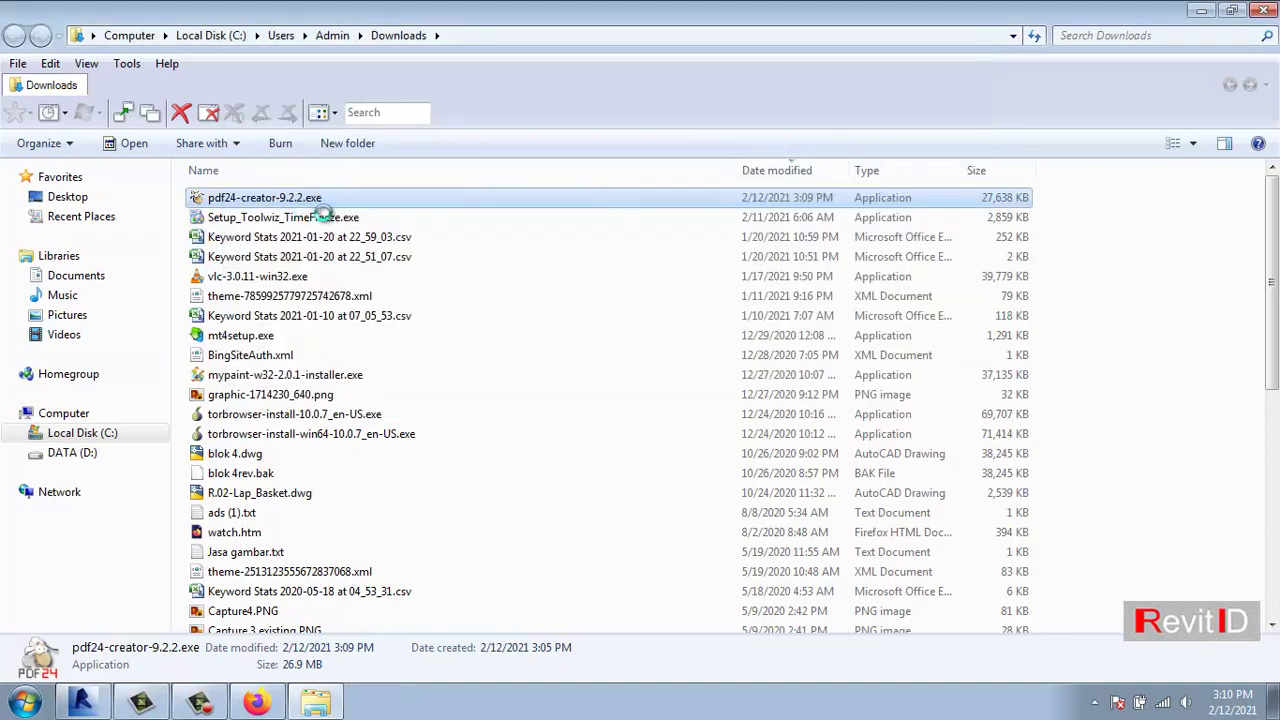
Run pdf24-creator-9.2.2.exe again, accept the license agreement, and keep C:\Program Files\PDF24 as the destination folder.
right_click(325, 204)
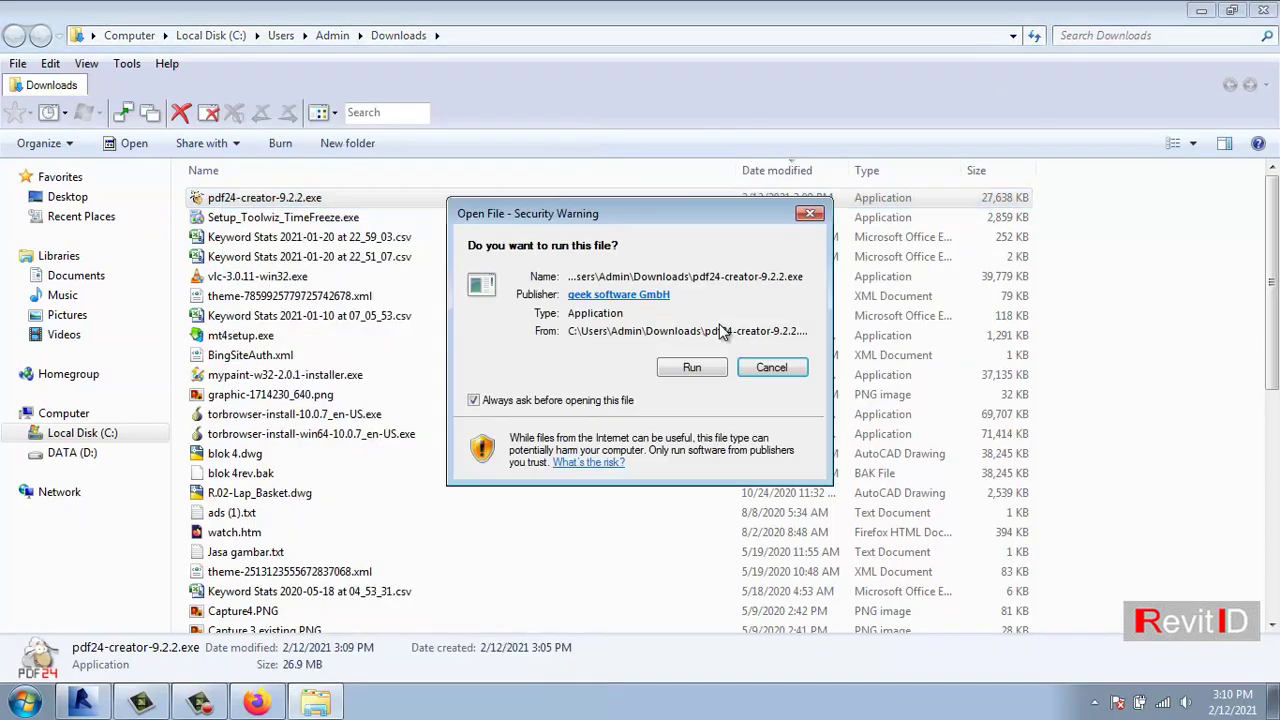
click(697, 367)
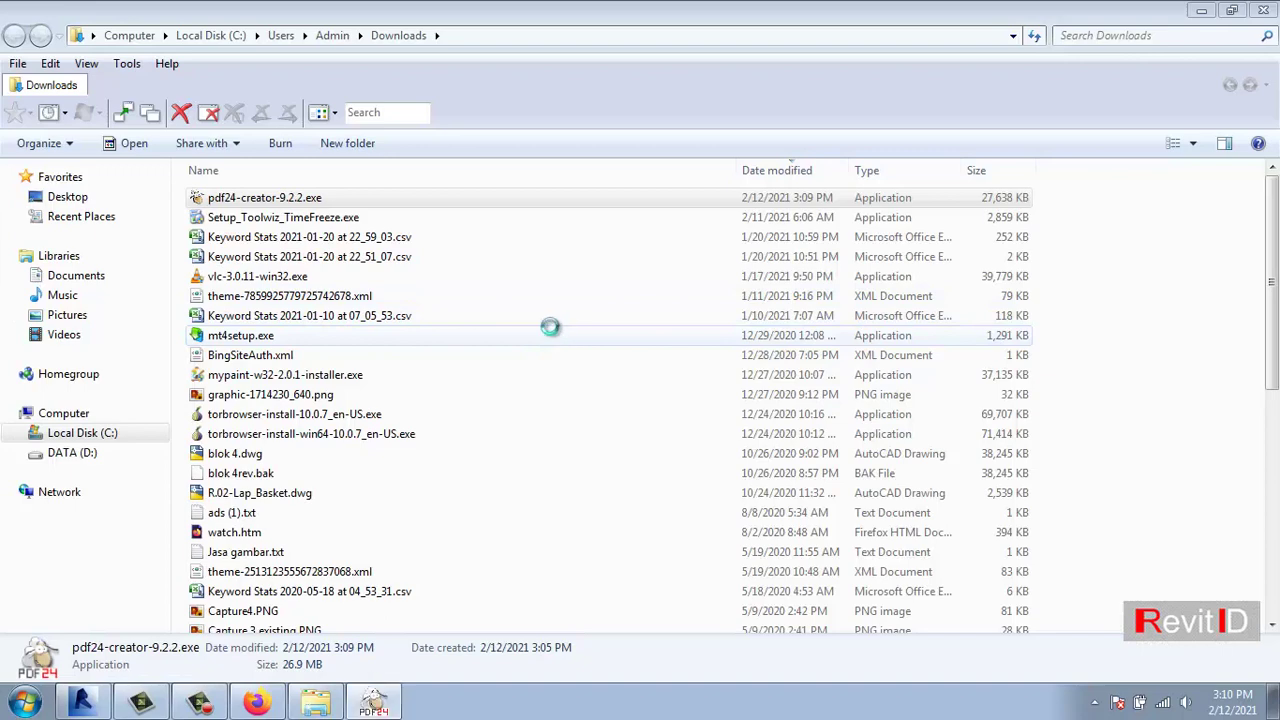
click(478, 444)
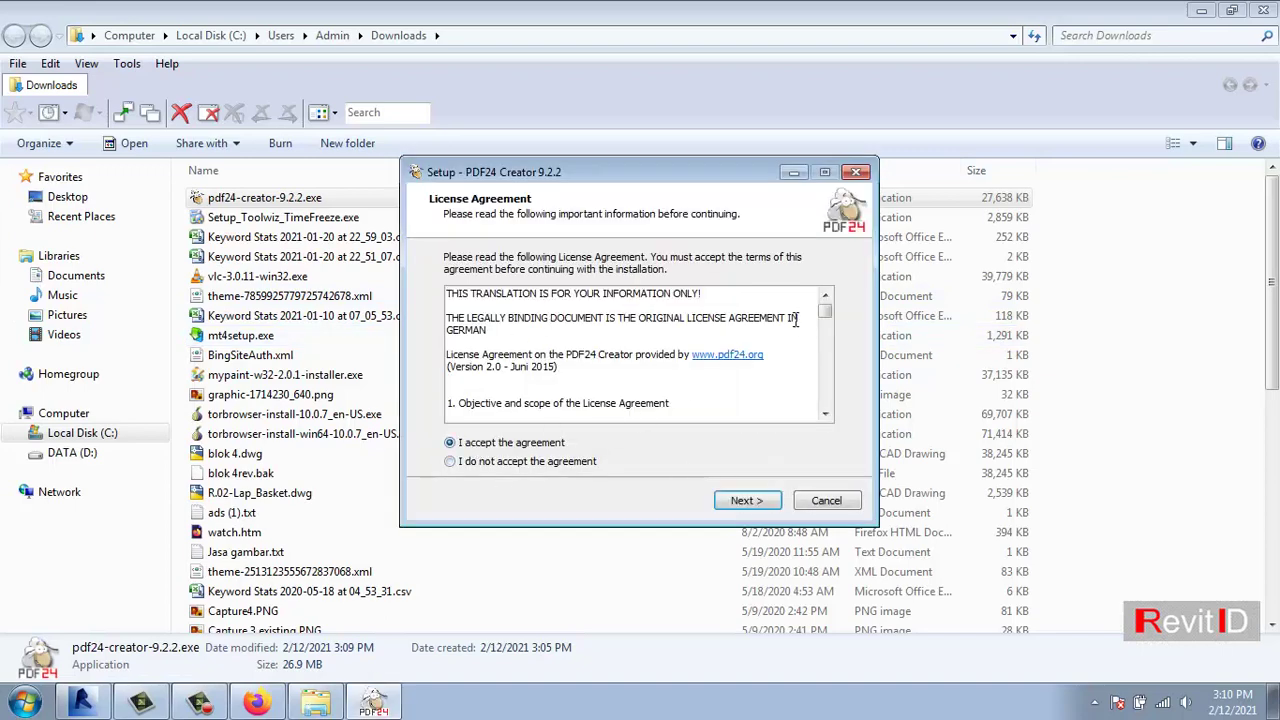
drag(820, 316, 829, 410)
click(746, 500)
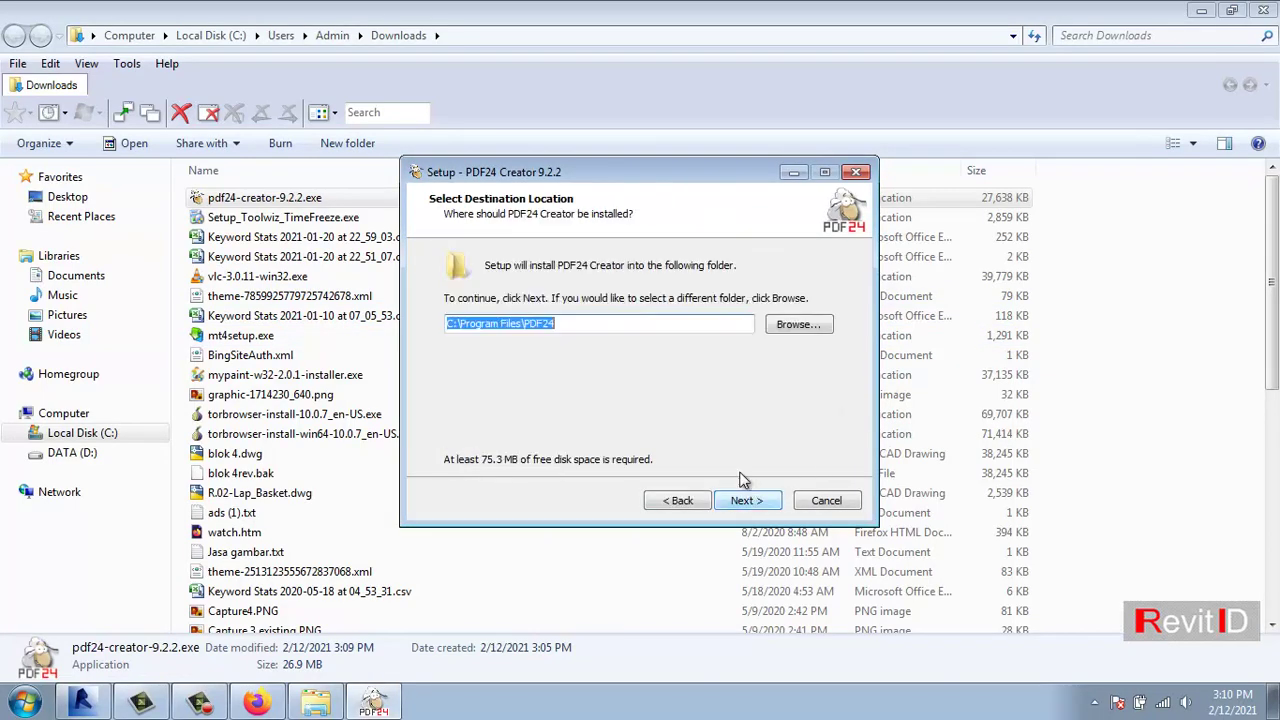
click(746, 500)
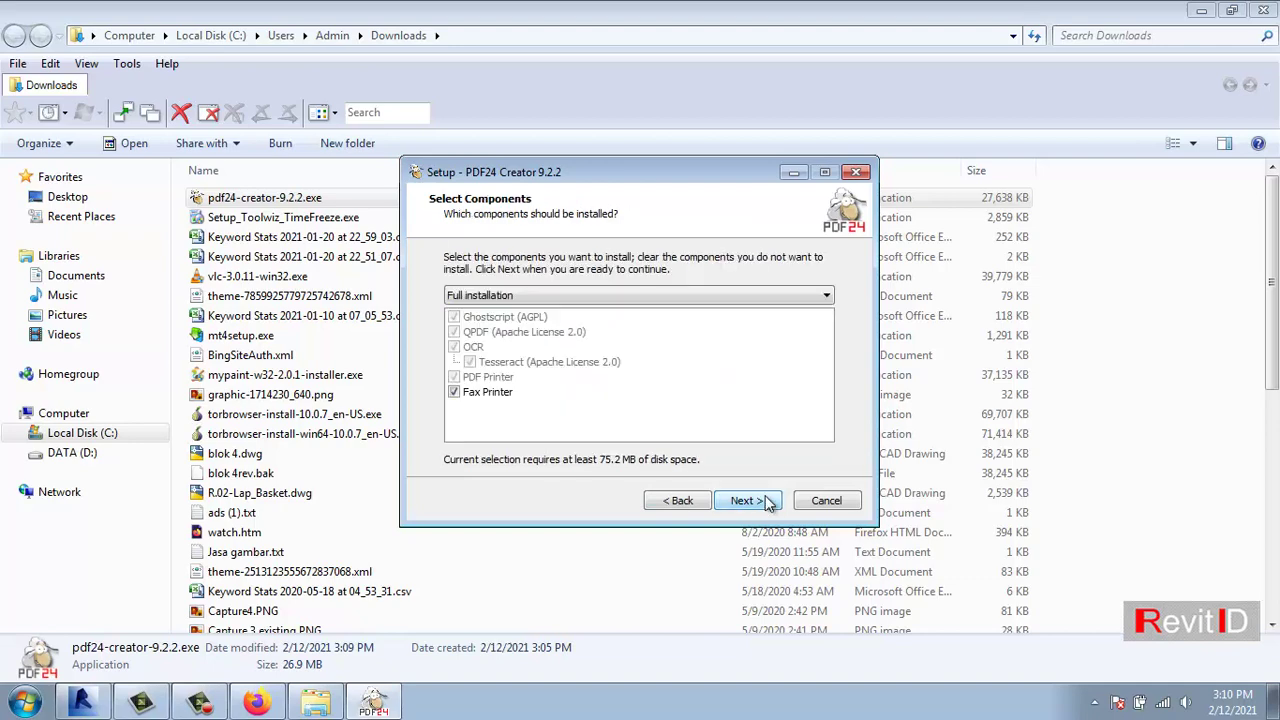
Exclude the Fax Printer component from the installation and keep PDF24 as the Start Menu folder.
click(455, 393)
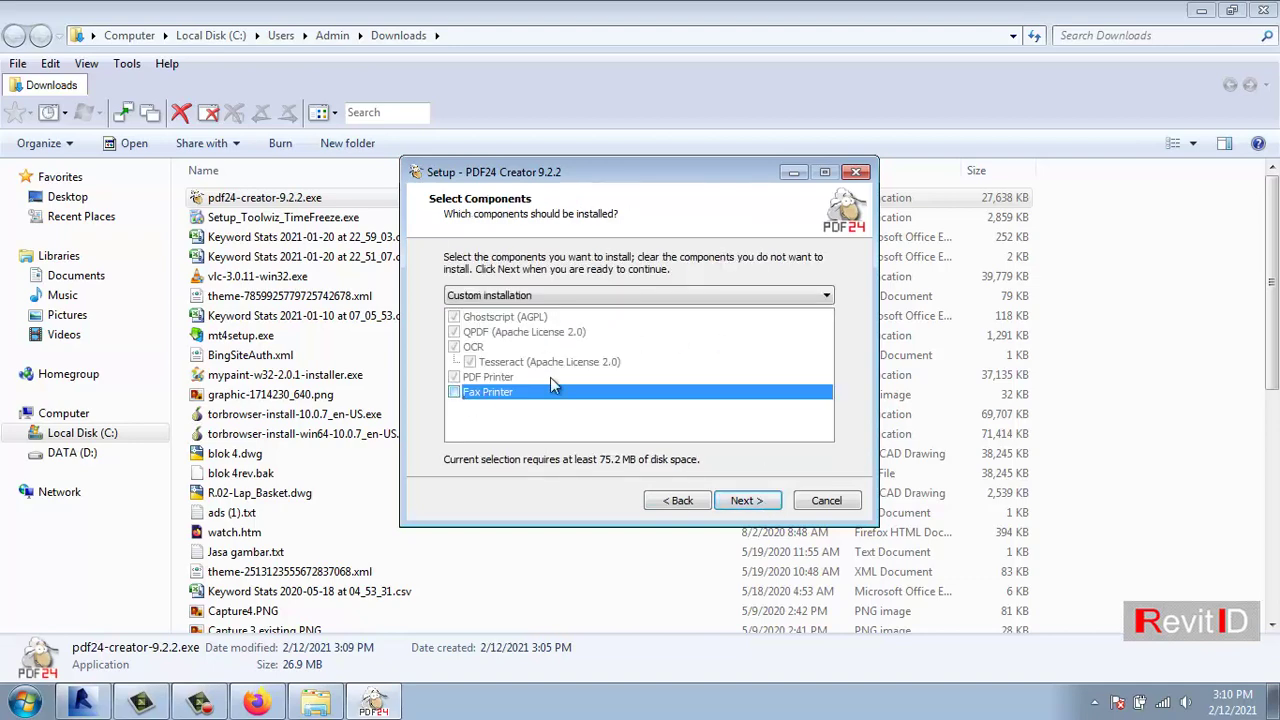
click(761, 502)
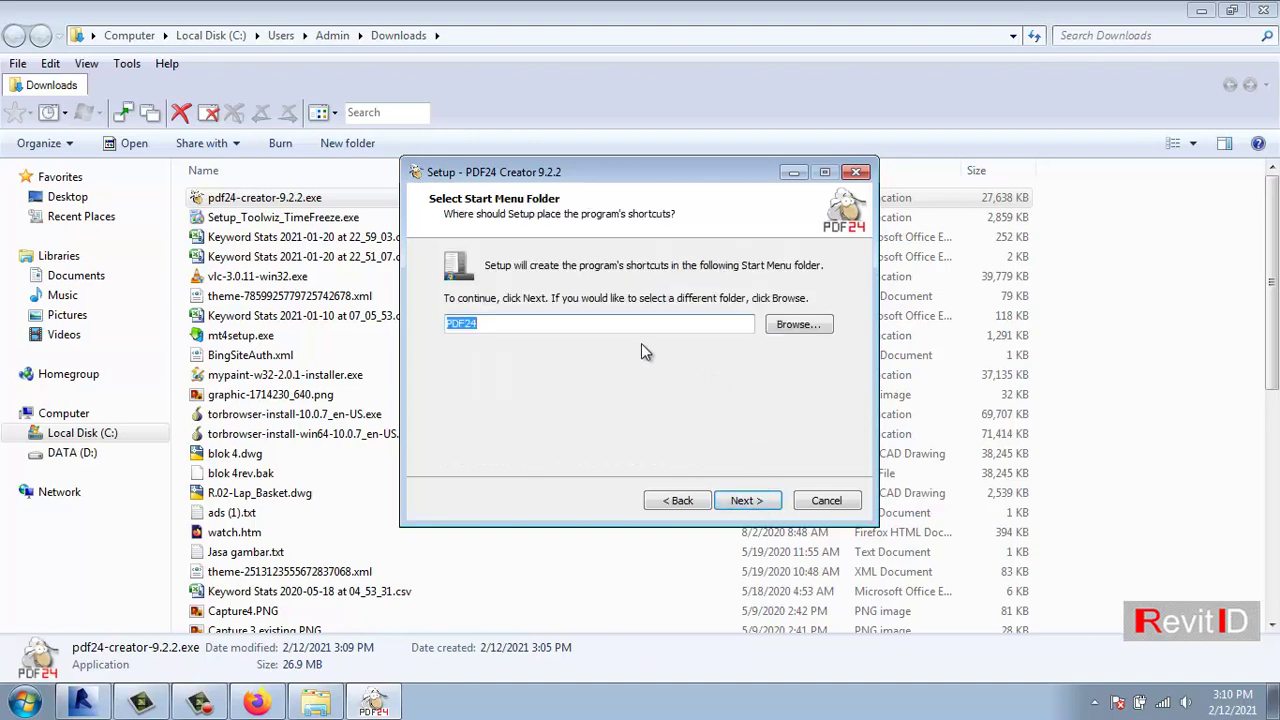
click(678, 500)
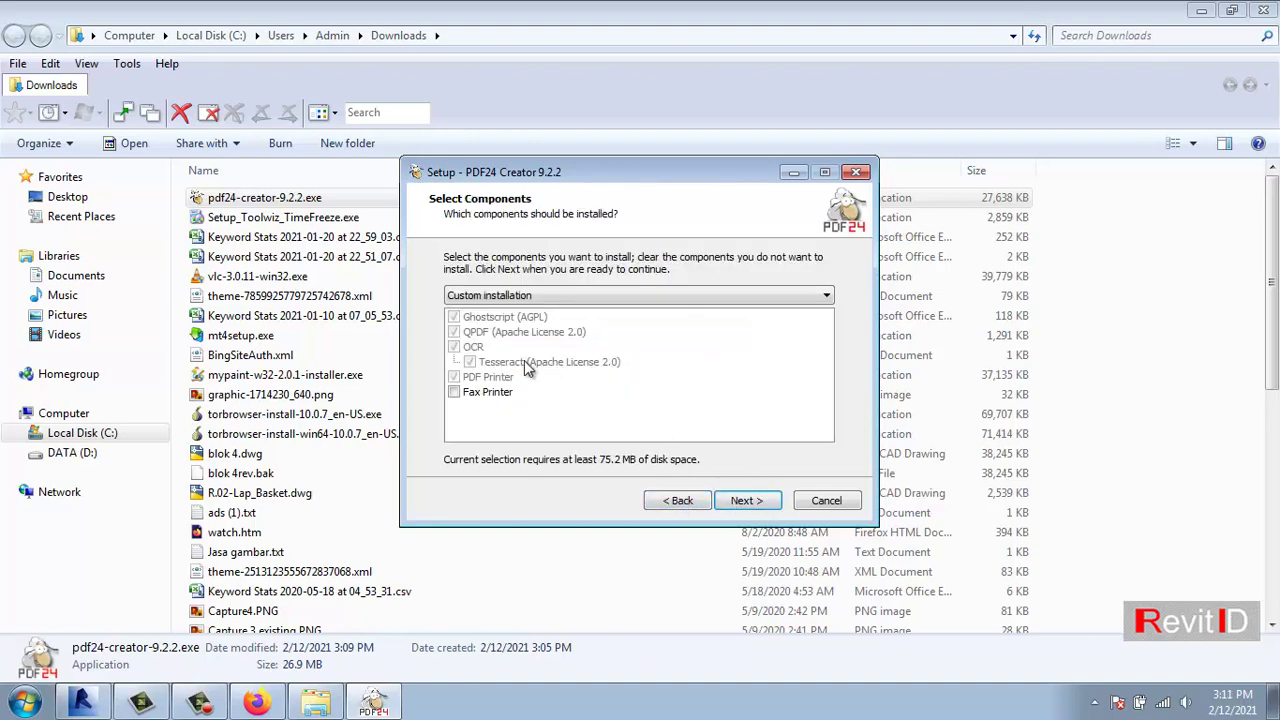
click(745, 500)
click(746, 500)
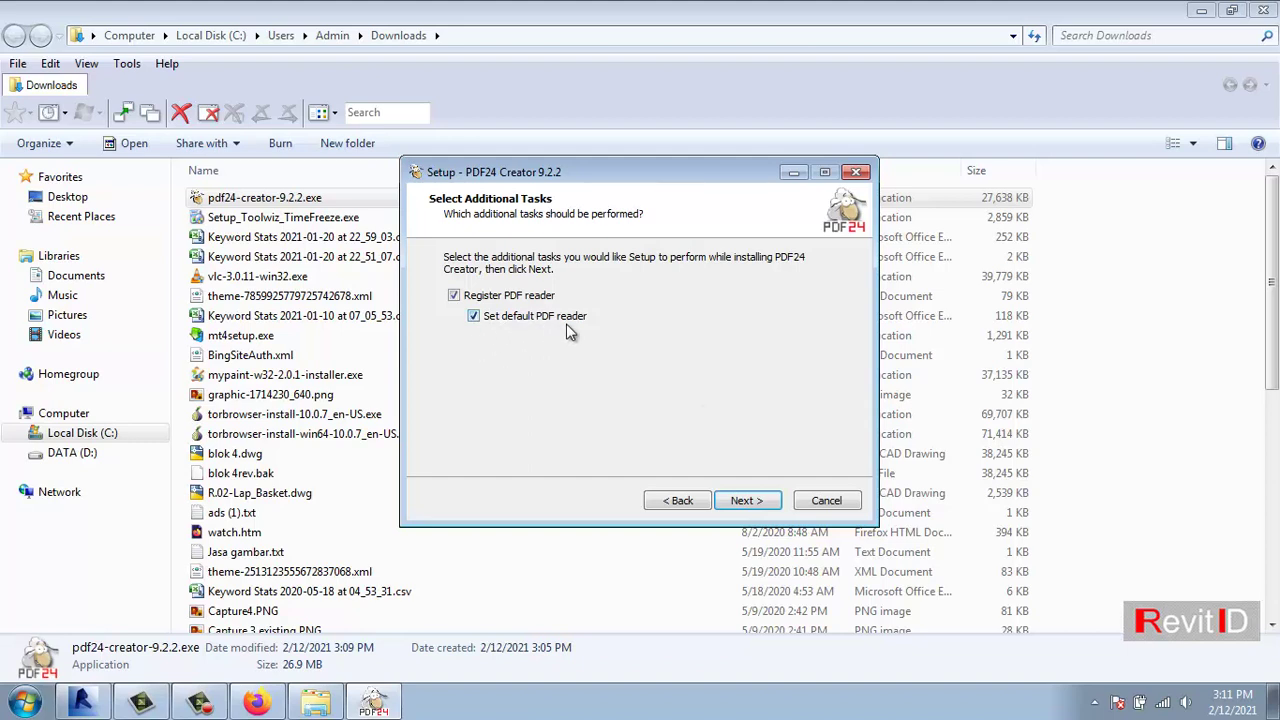
Turn off setting PDF24 as the default PDF reader and start the installation.
click(475, 317)
click(748, 500)
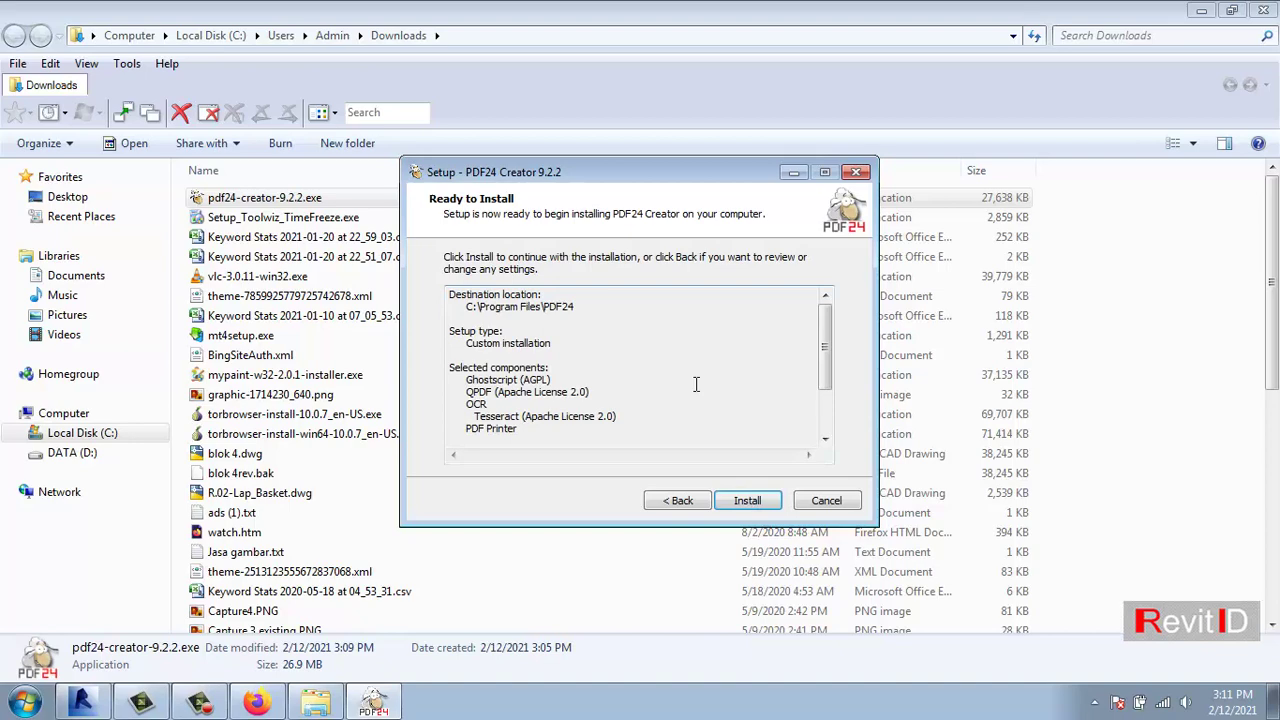
click(748, 500)
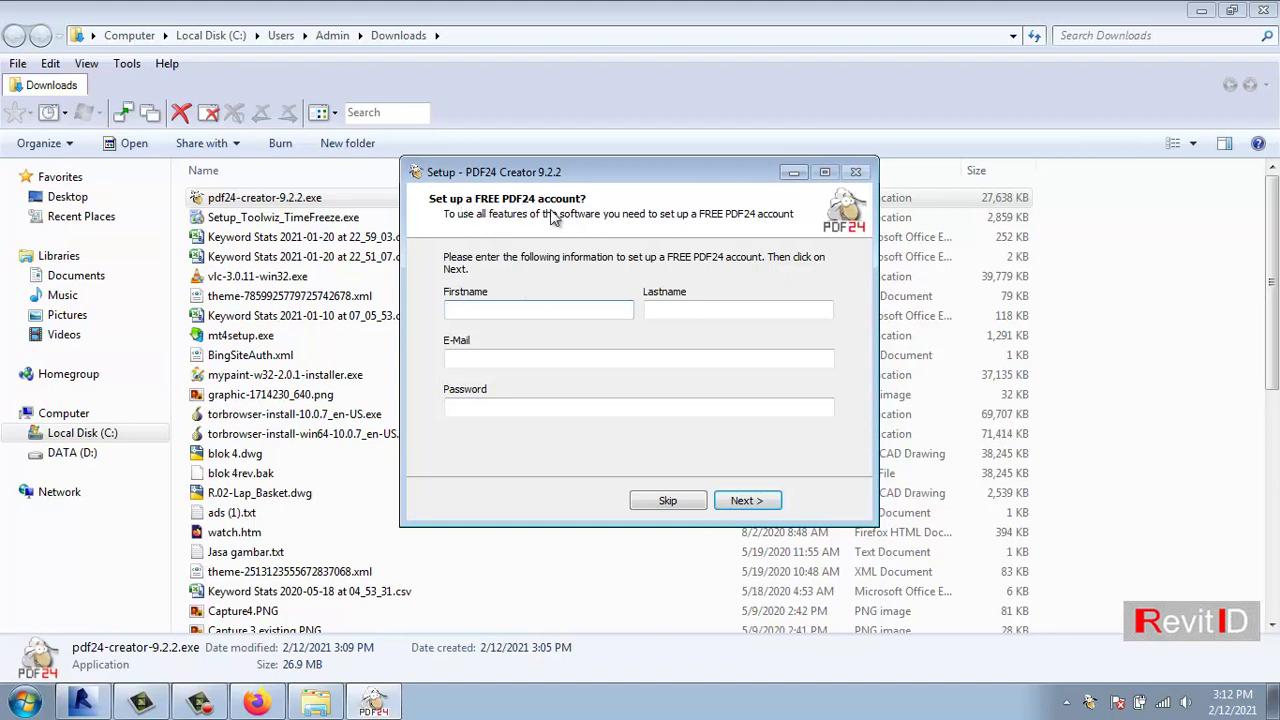
Skip the free PDF24 account setup, turn off Run PDF24, and finish the installation wizard.
click(667, 500)
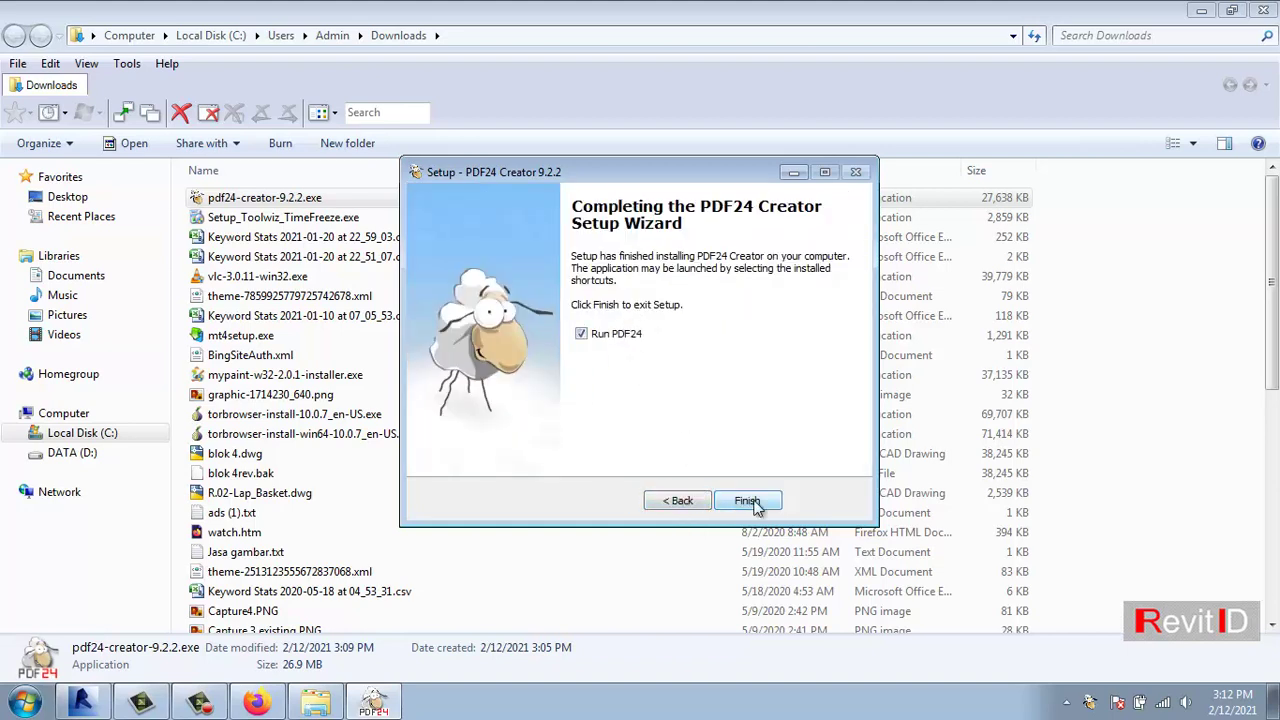
click(592, 336)
click(757, 502)
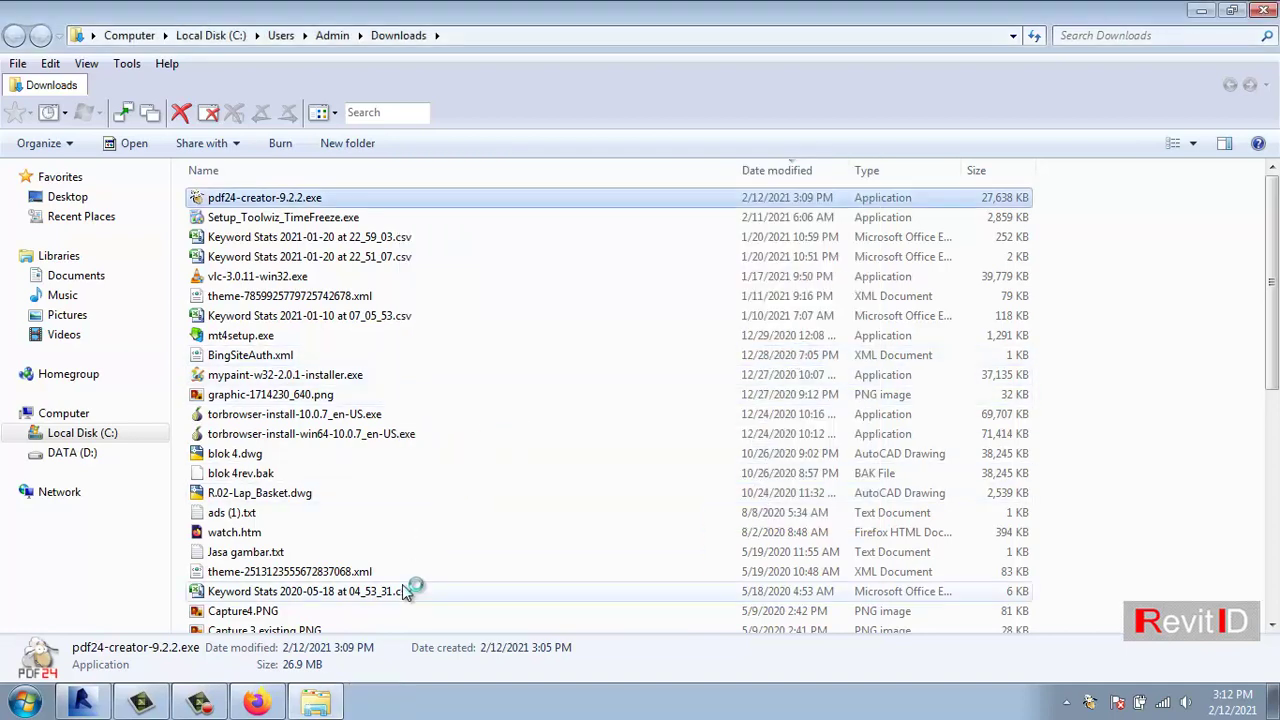
Close the Downloads folder window, the PDF24 after-install page, and the browser.
click(1264, 12)
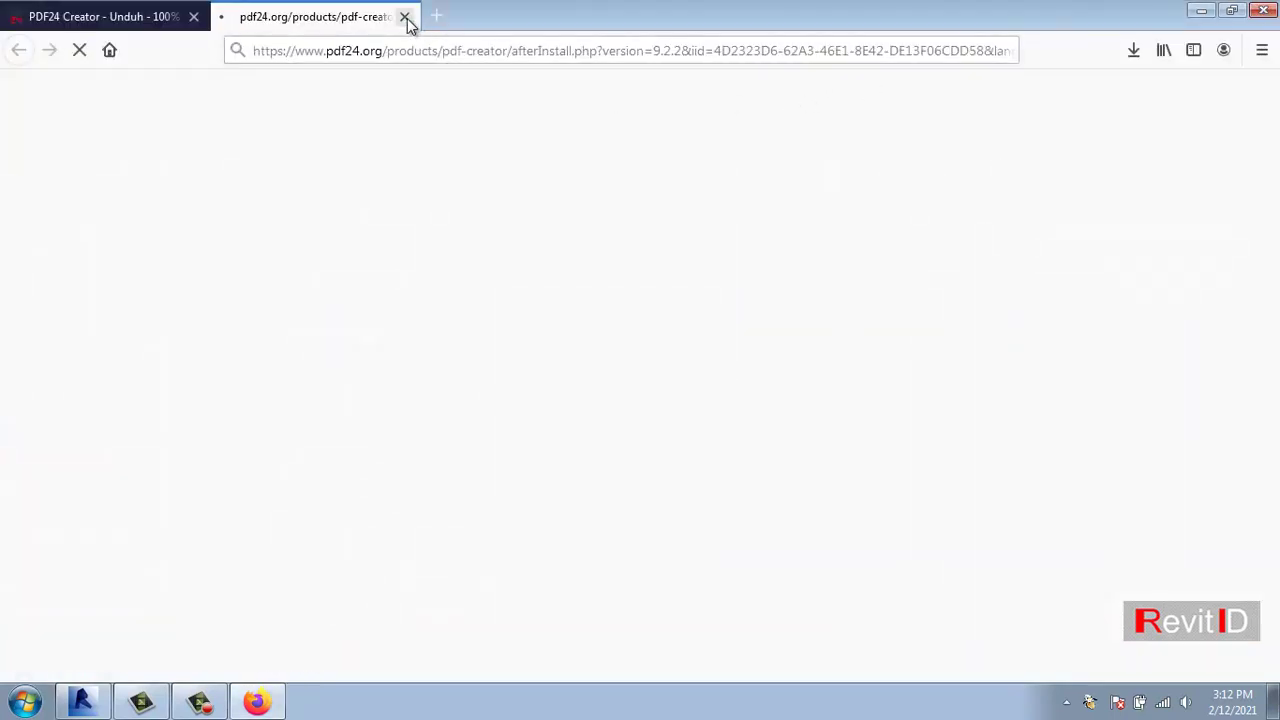
click(406, 18)
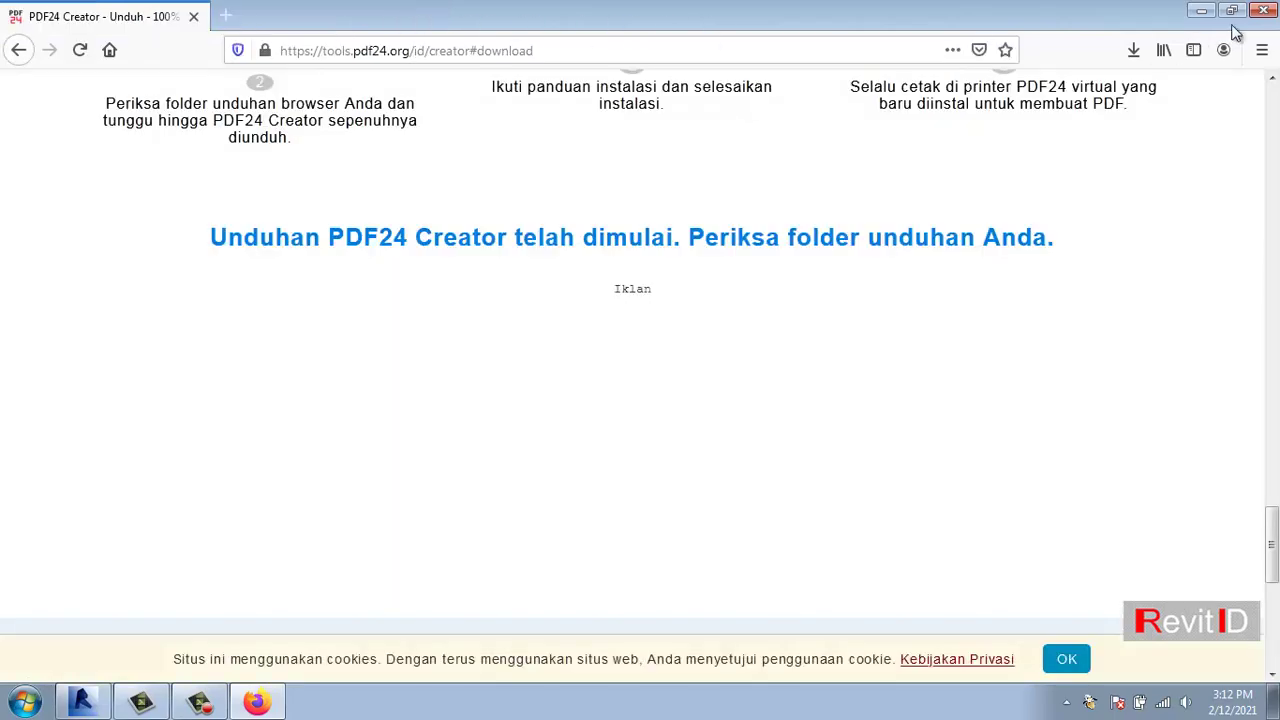
click(1268, 12)
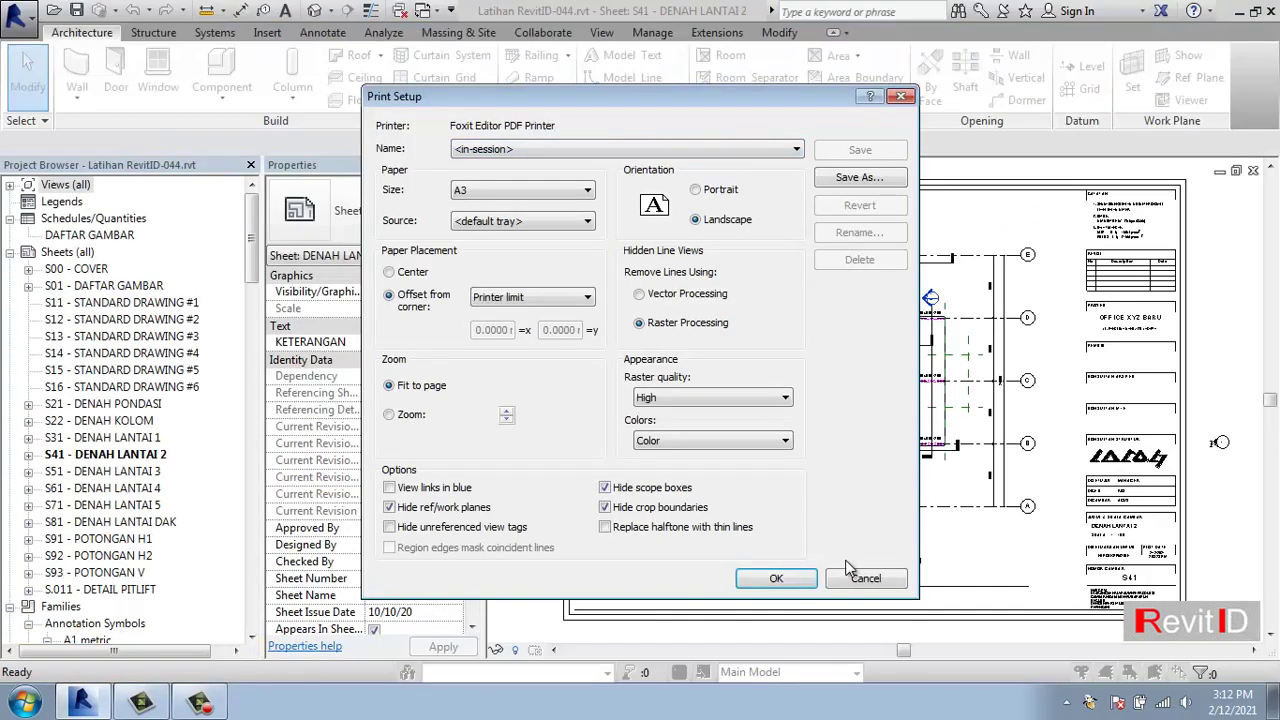
Dismiss the open print dialogs in Revit and start a new print with PDF24 as the printer, creating separate files.
click(851, 652)
click(770, 561)
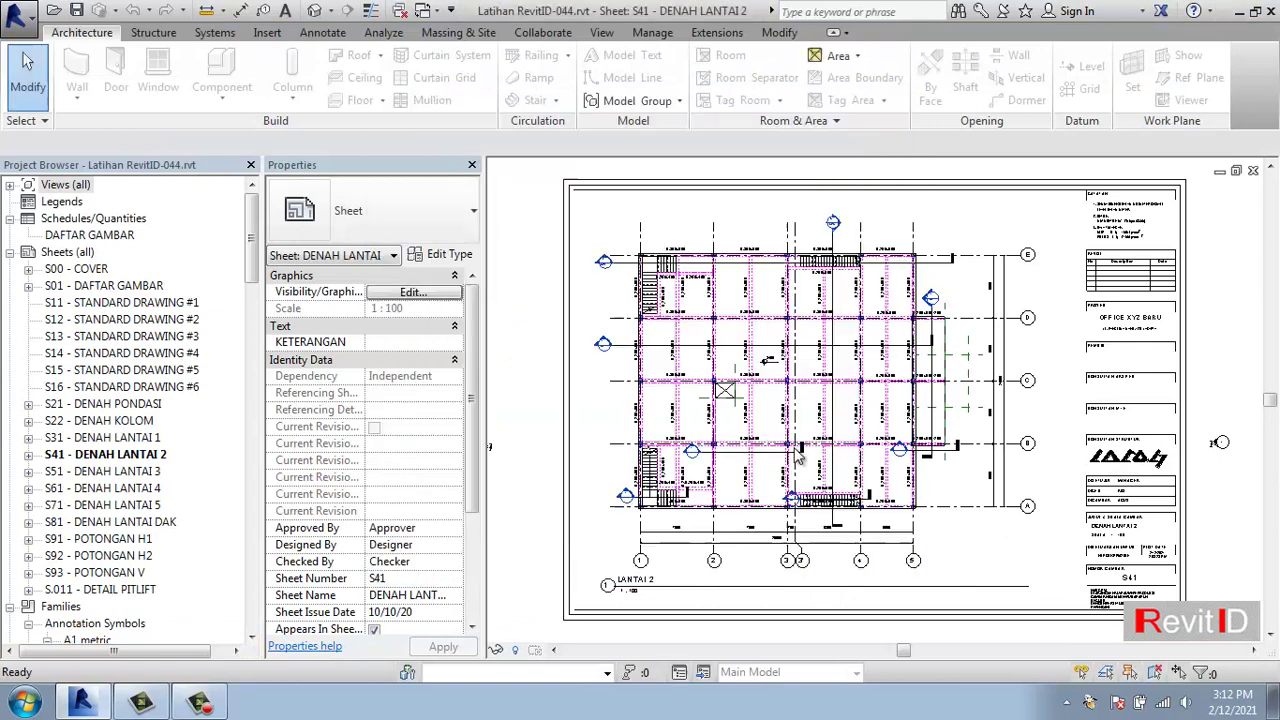
scroll(591, 310, down, 2)
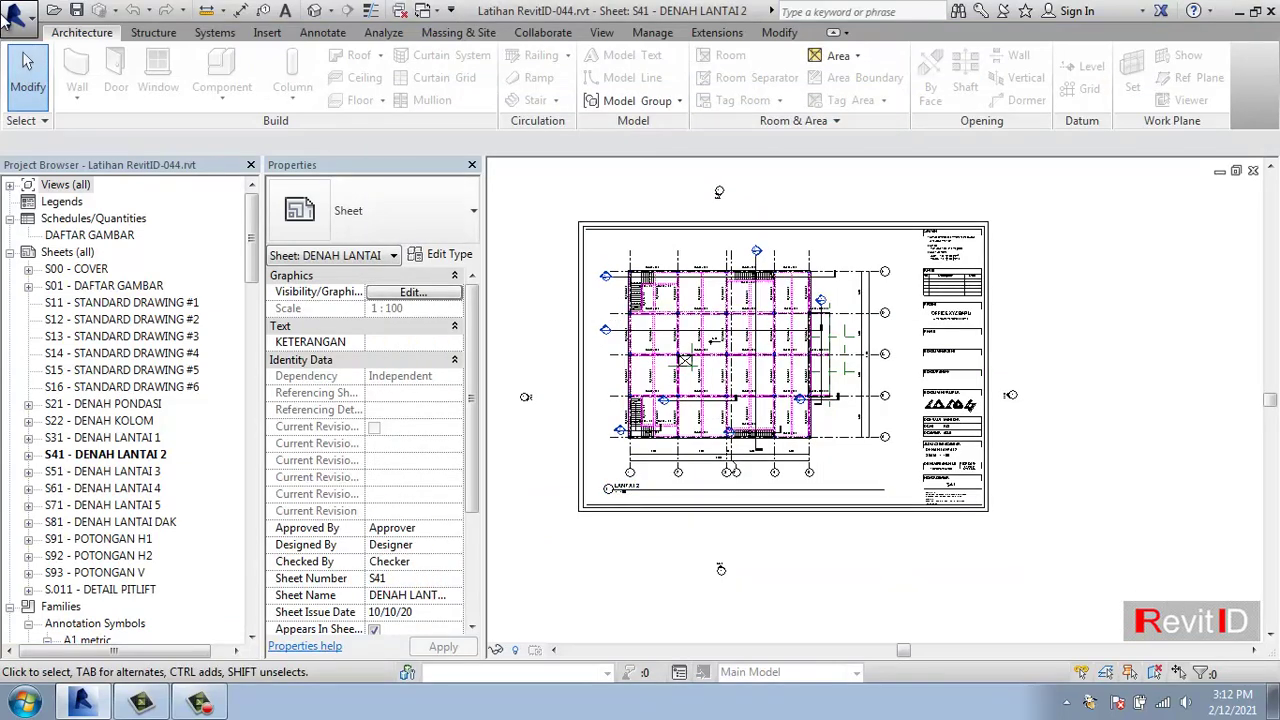
click(12, 14)
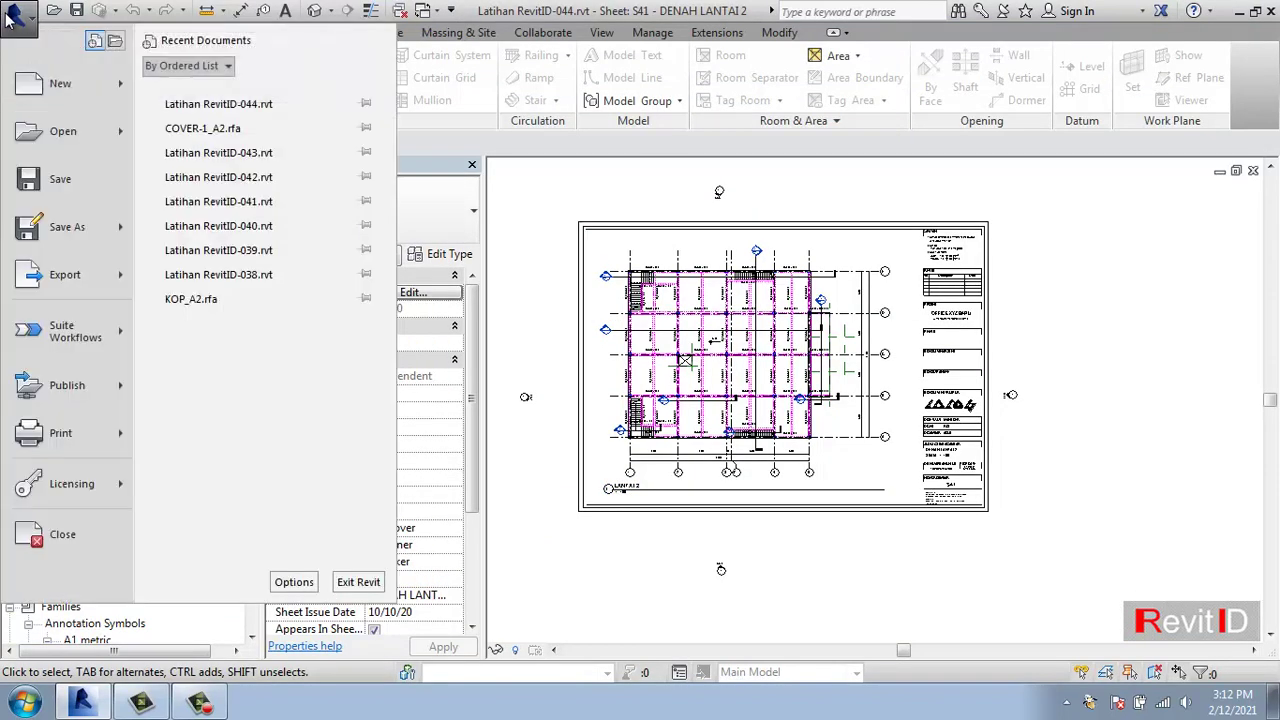
click(60, 432)
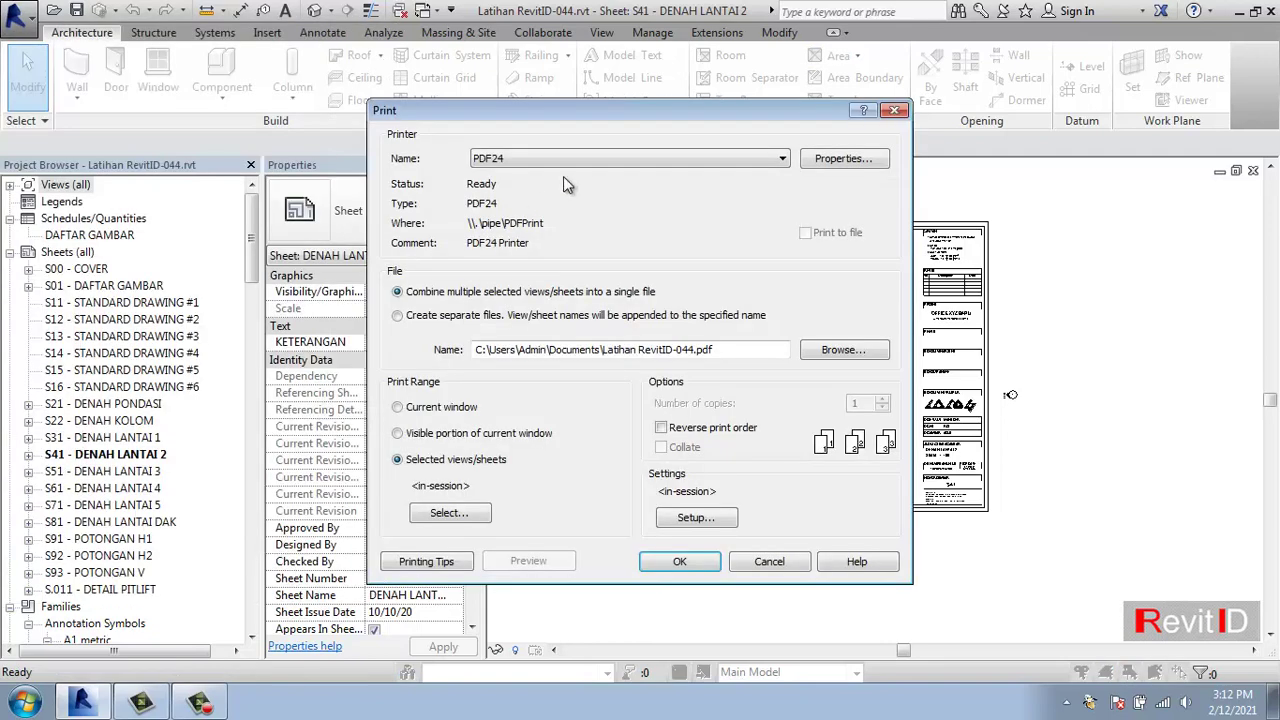
click(564, 160)
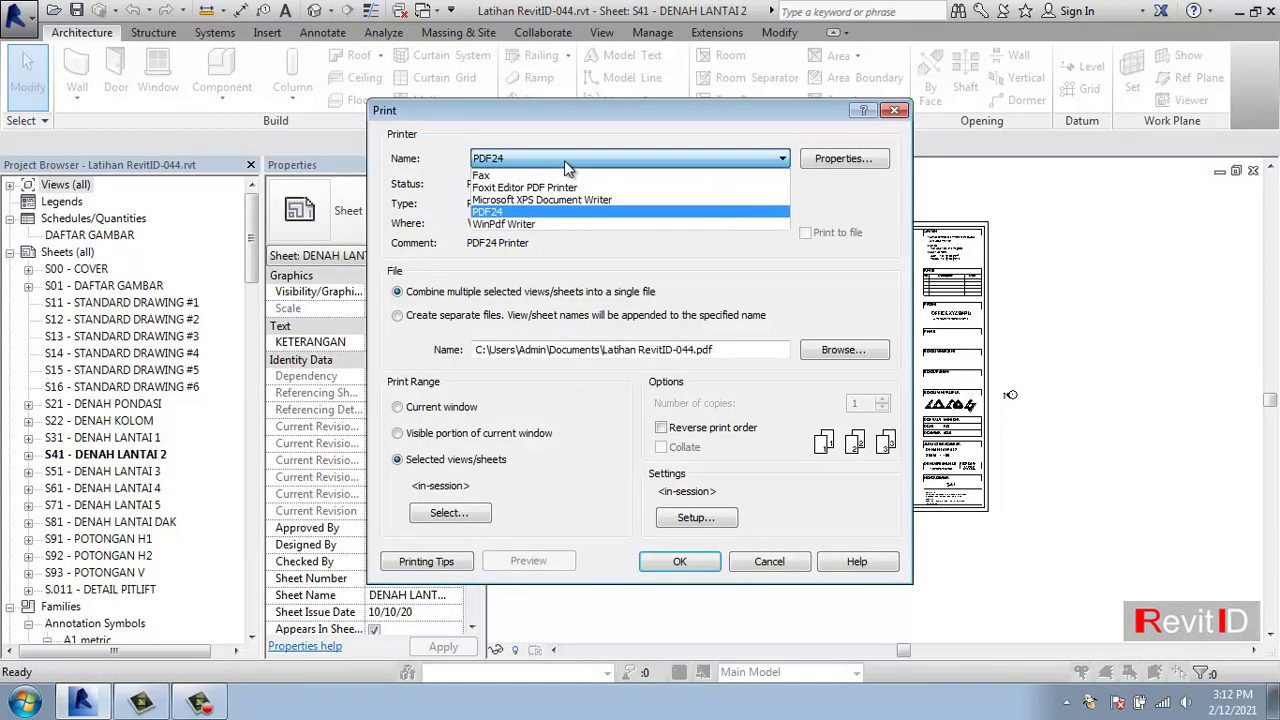
click(512, 212)
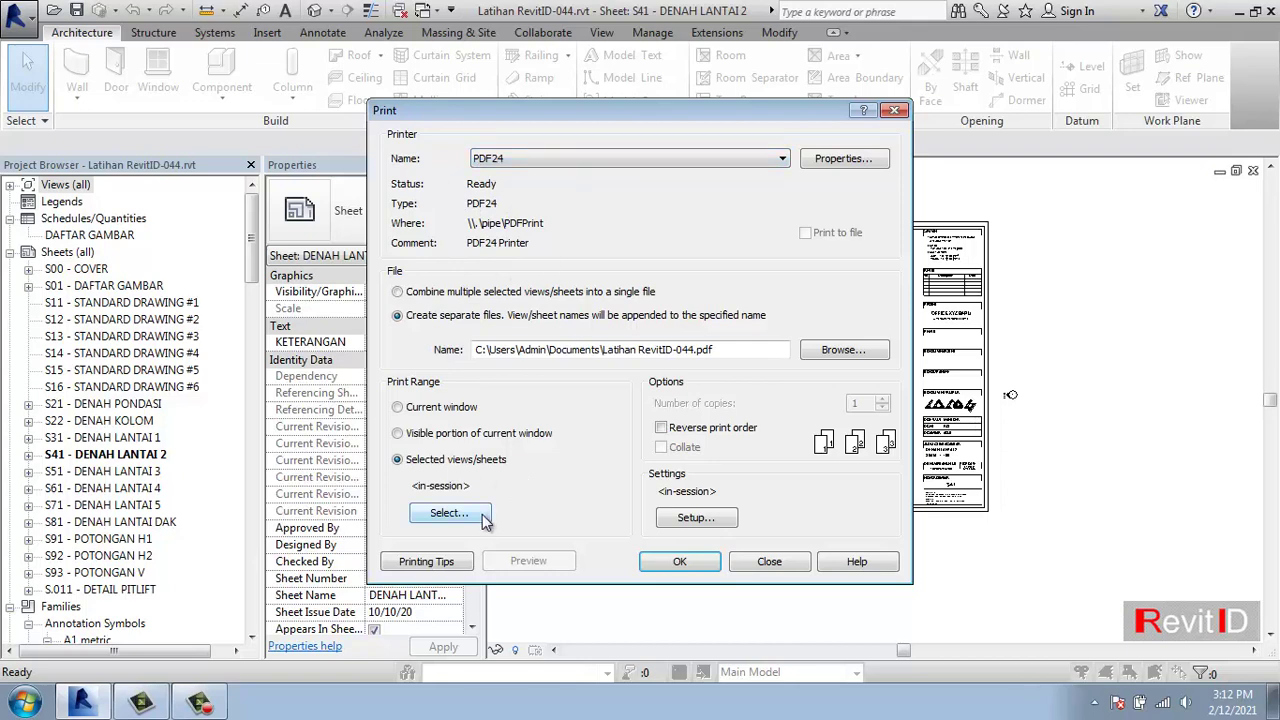
Hide views in the View/Sheet Set list and accept the set with all sheets from S00 - COVER to S.011 - DETAIL PITLIFT.
click(449, 513)
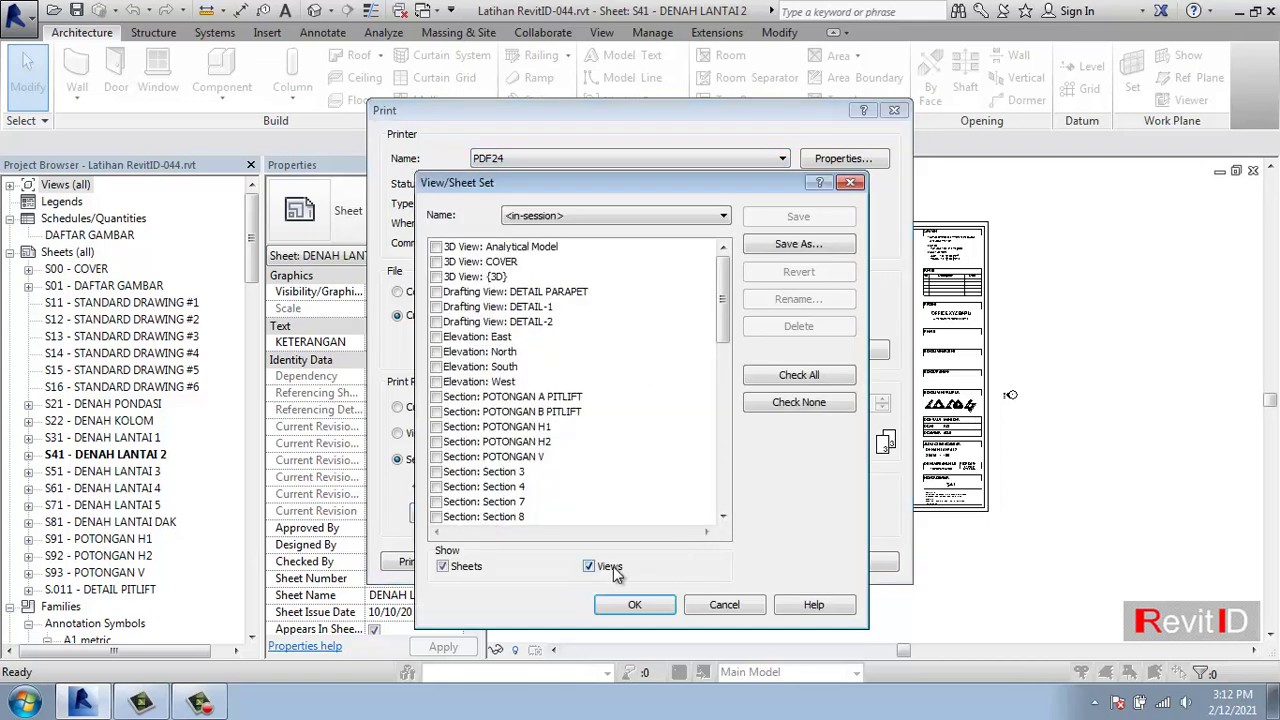
click(589, 566)
scroll(725, 372, down, 1)
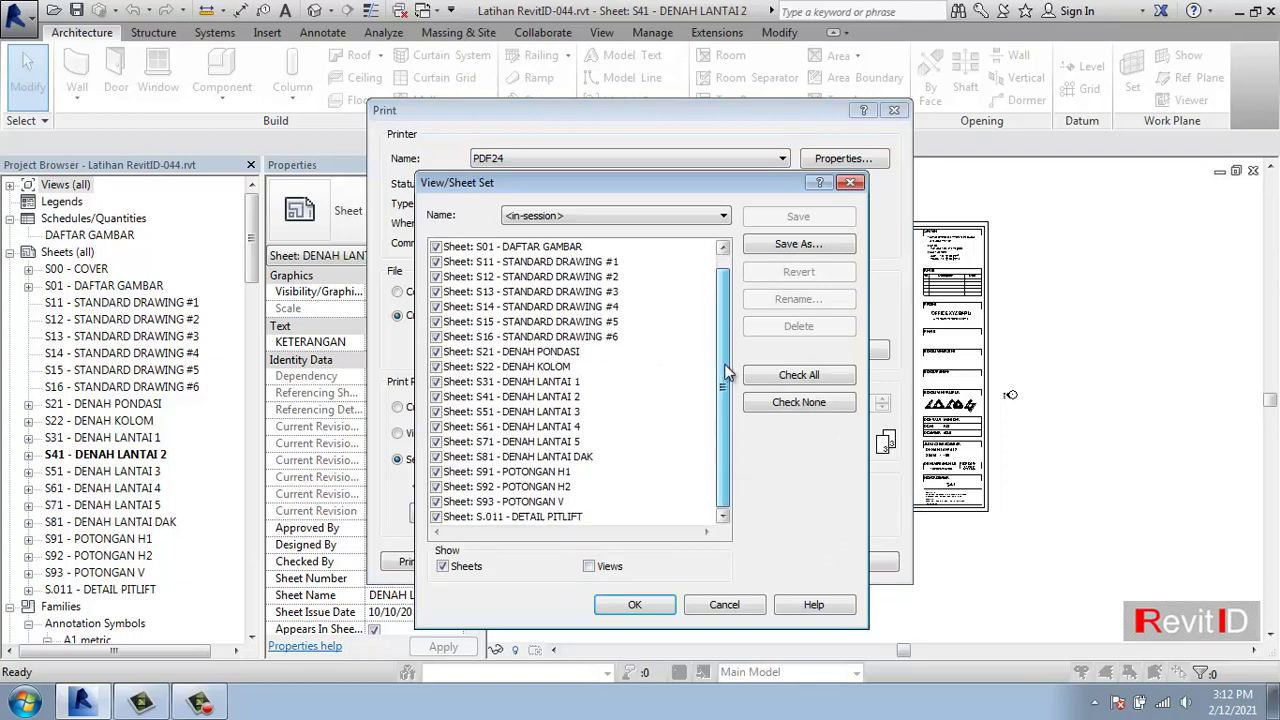
scroll(727, 372, up, 1)
scroll(727, 372, down, 1)
click(650, 606)
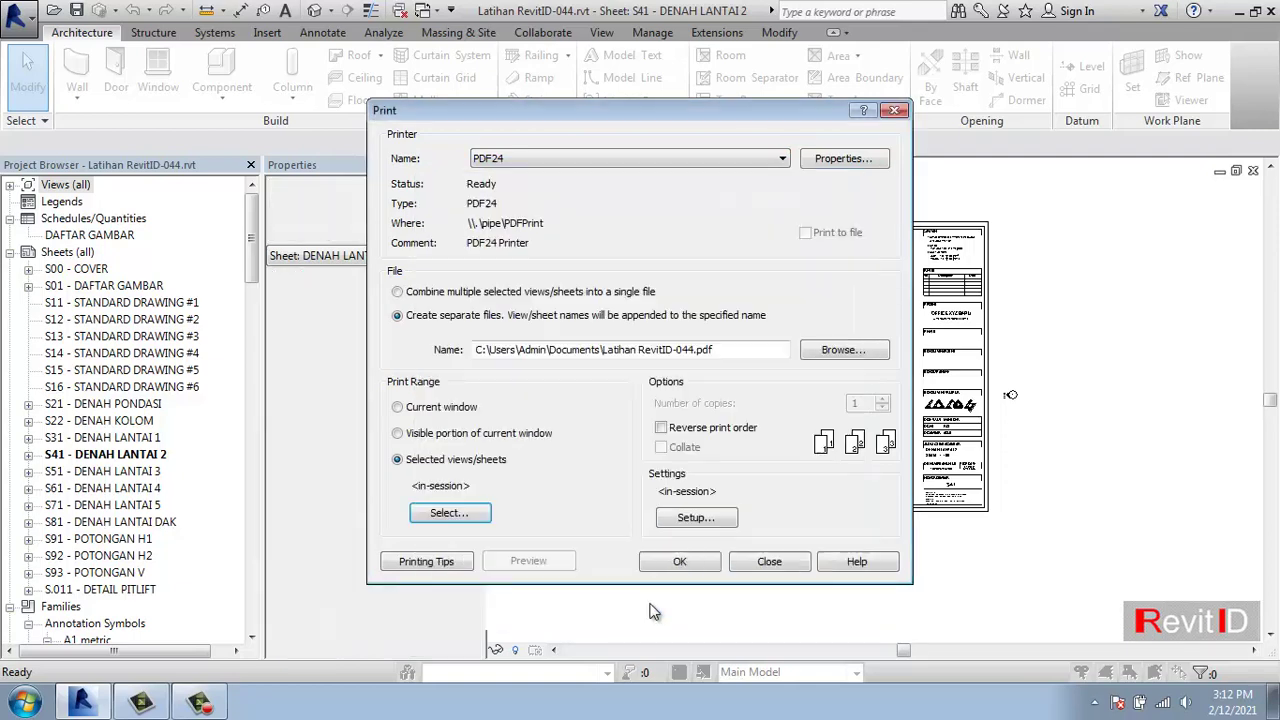
Accept the A3 landscape print setup, print the sheets as separate files to PDF24, and close the PDF24 Assistant without saving.
click(684, 518)
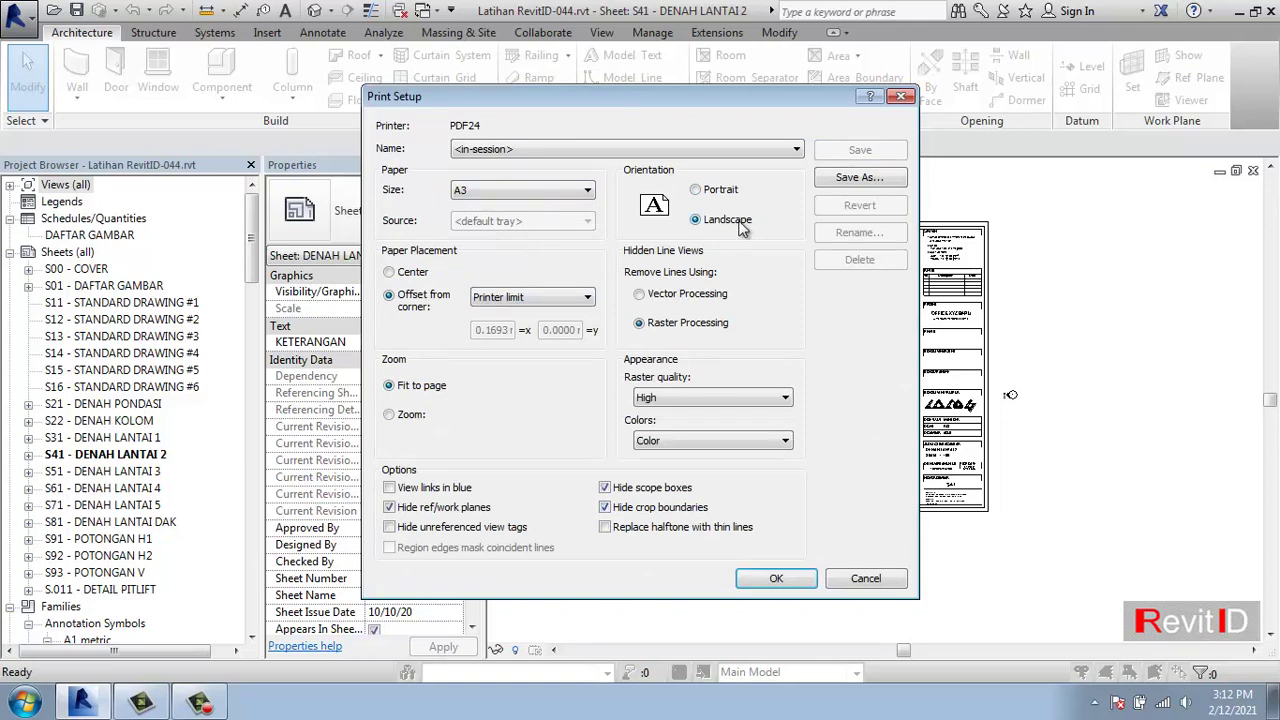
click(805, 577)
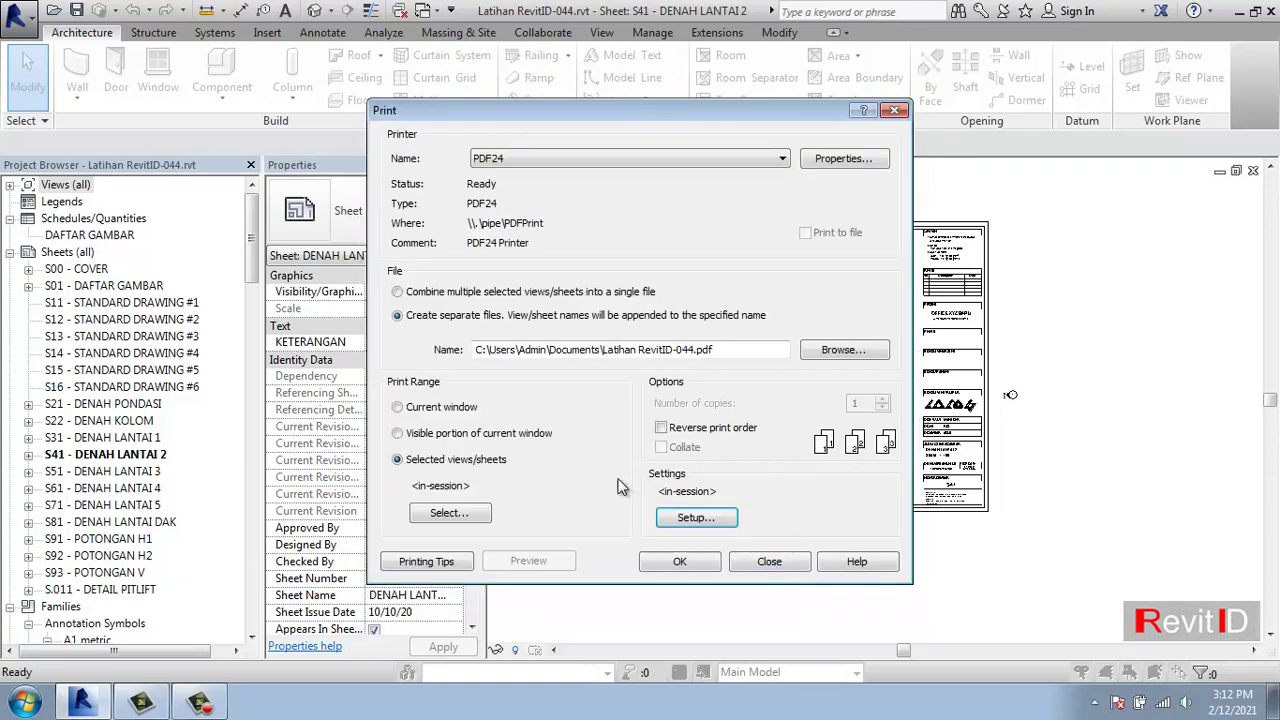
click(695, 570)
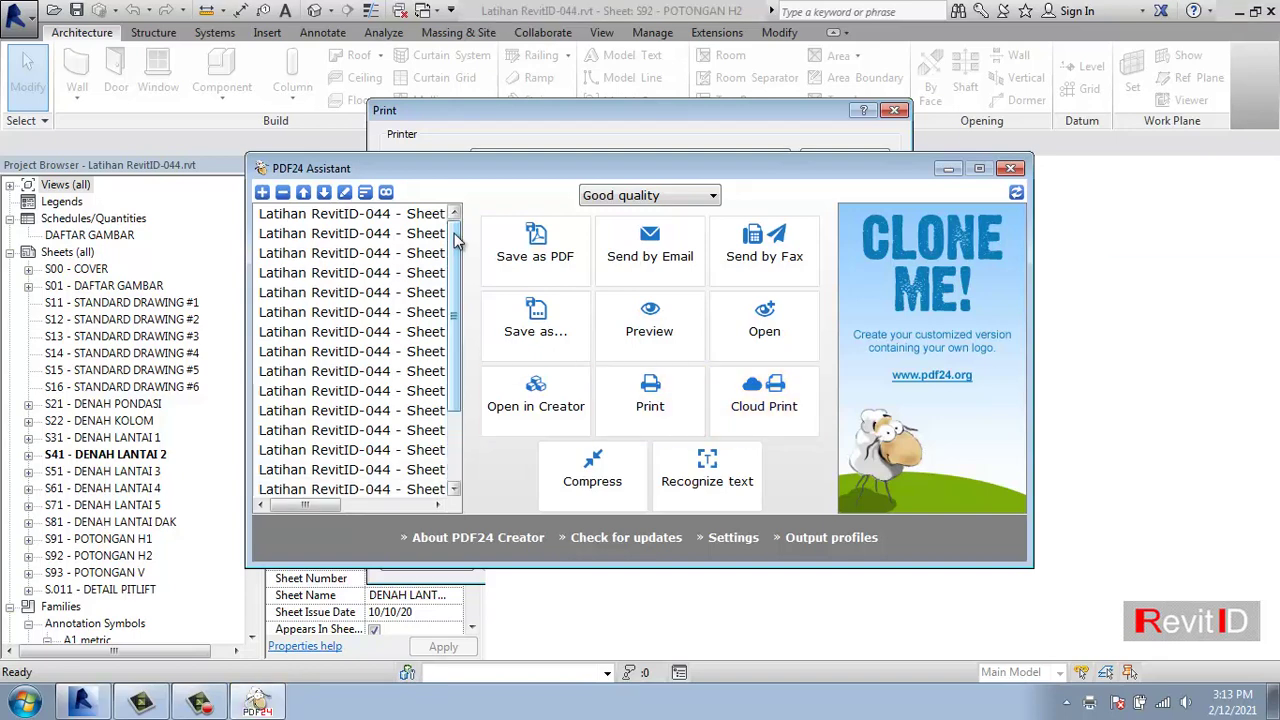
click(1016, 169)
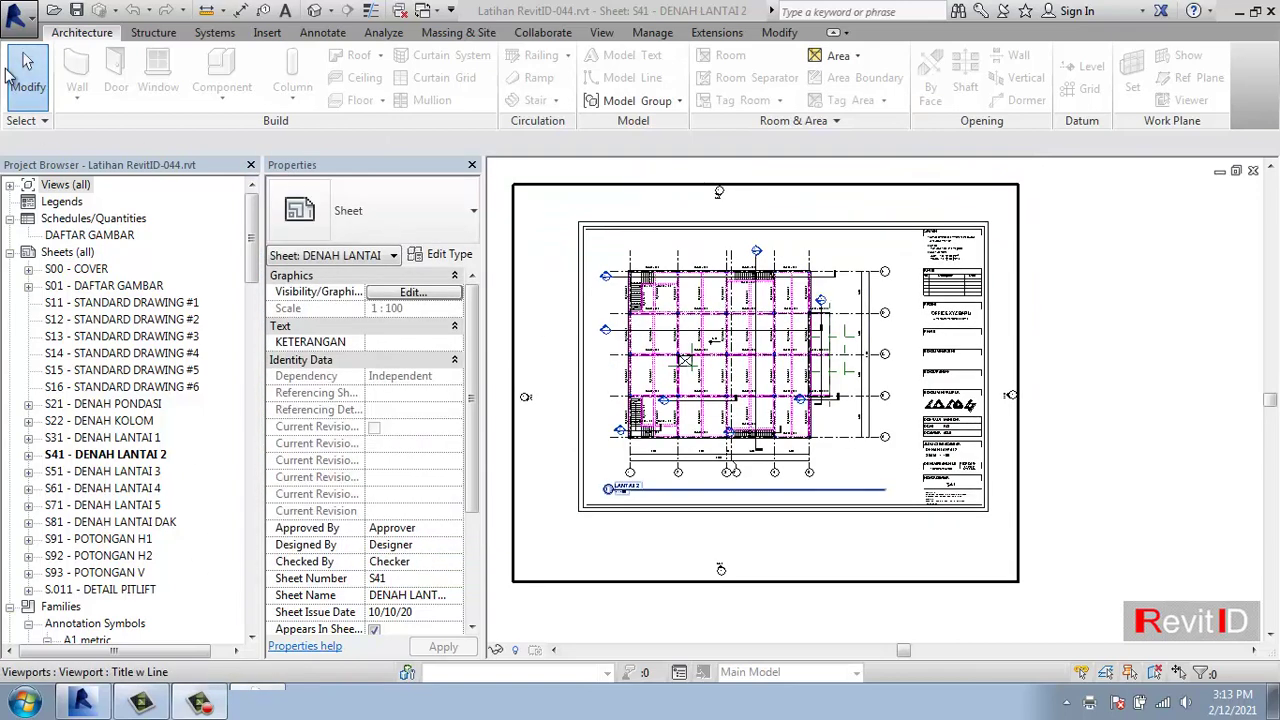
Start another print of the project and accept the View/Sheet Set with only sheets listed and all of them checked.
click(16, 20)
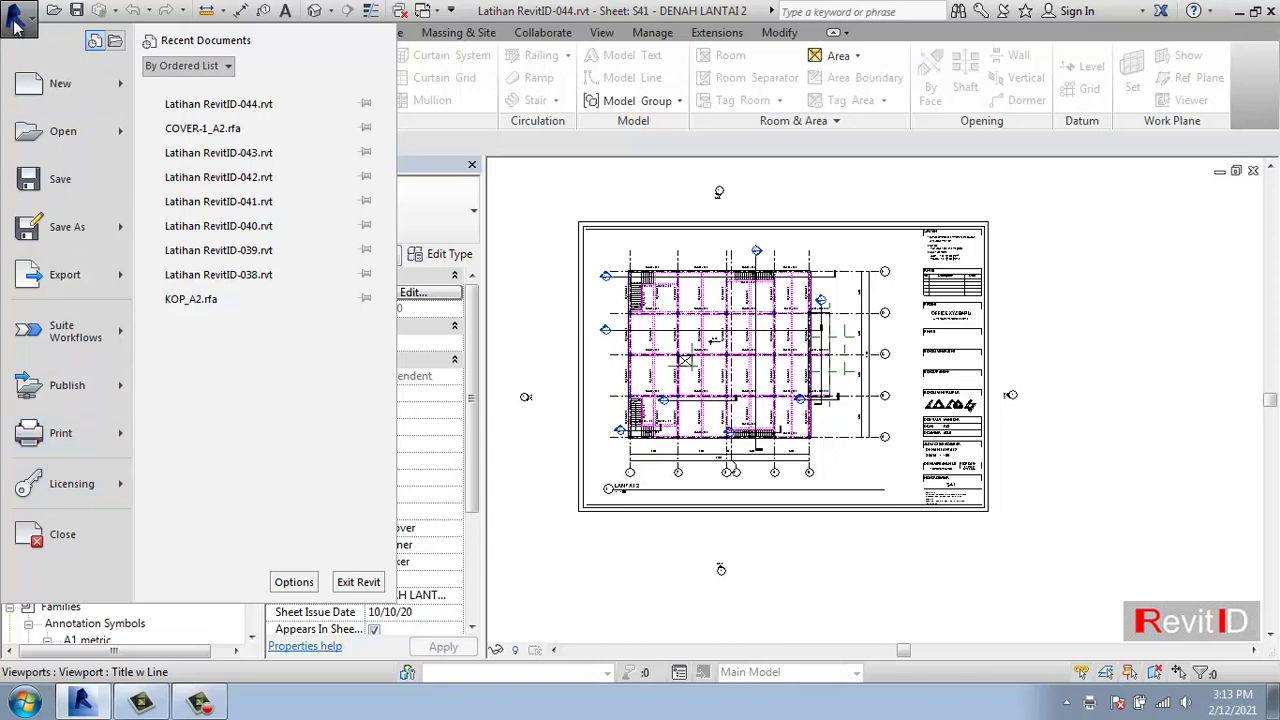
click(55, 433)
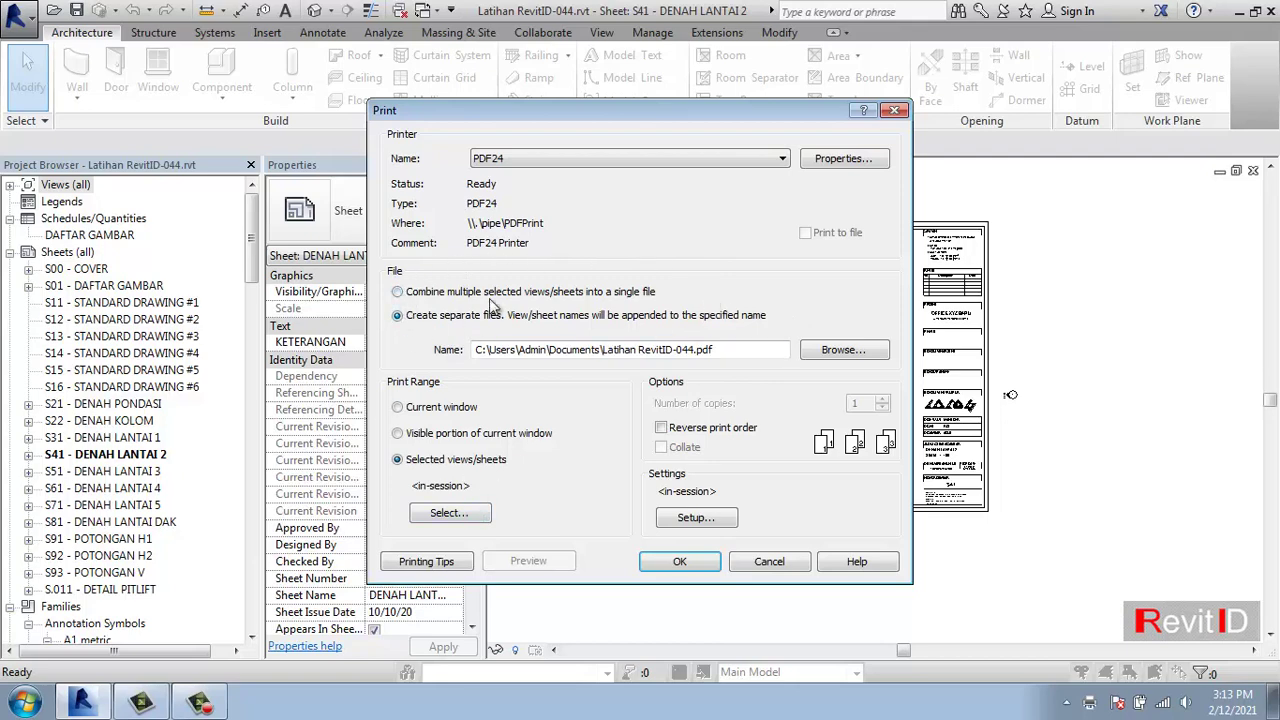
click(455, 514)
click(618, 567)
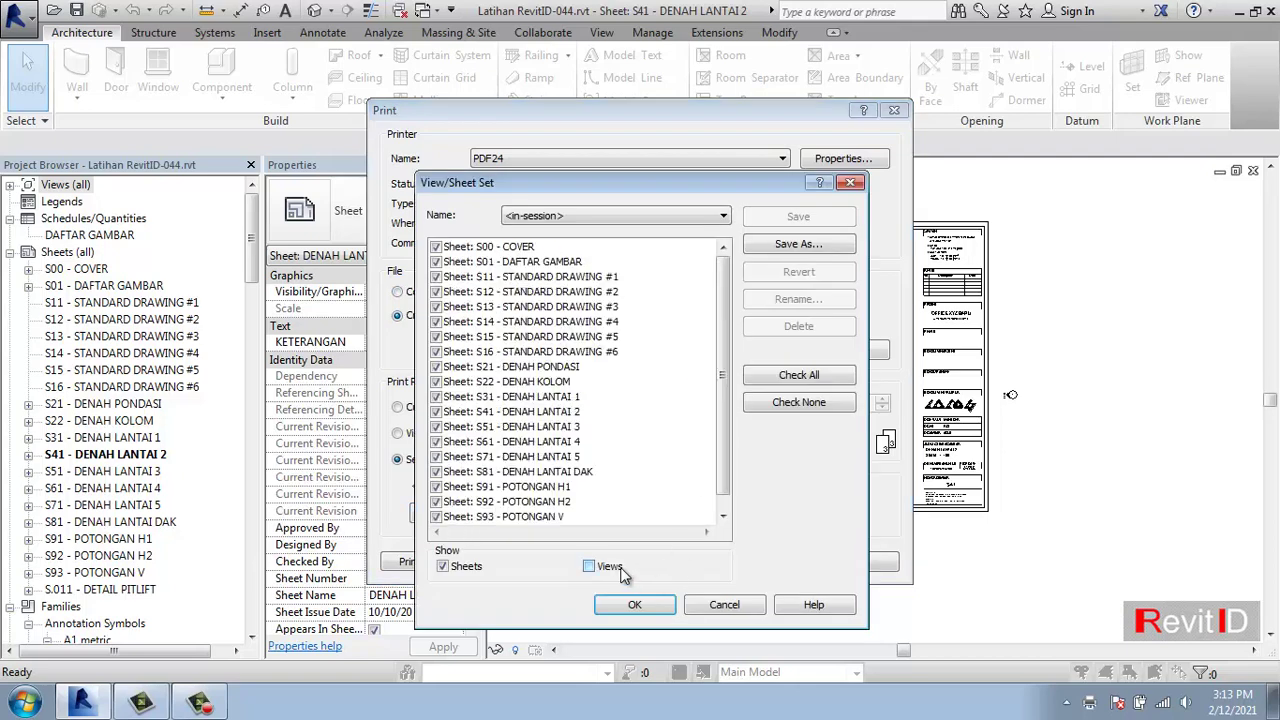
scroll(728, 318, down, 1)
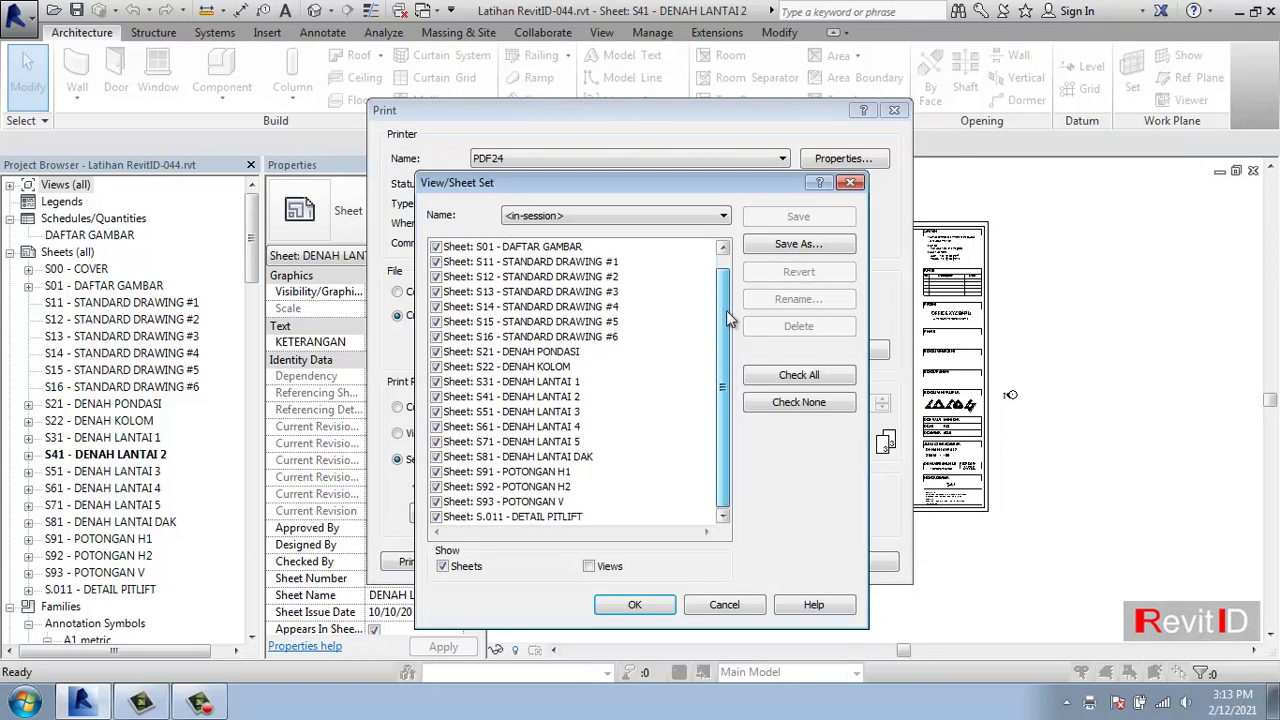
click(634, 604)
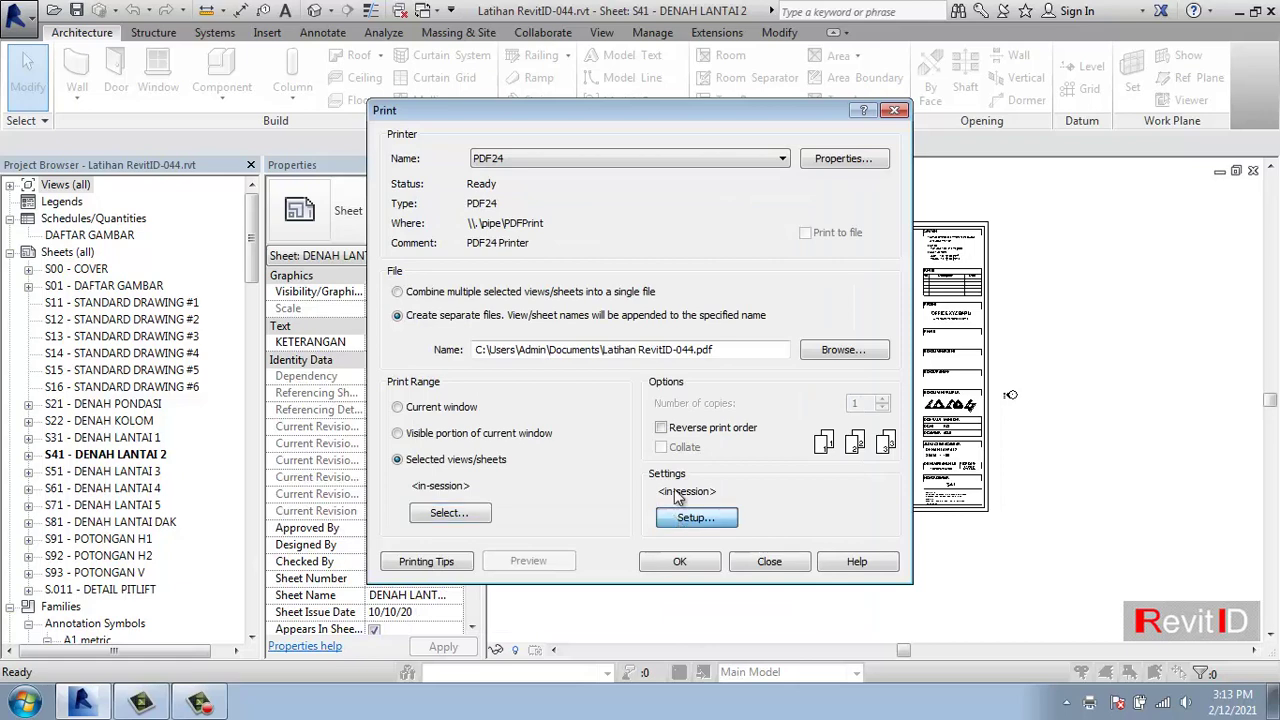
Accept the A3 landscape setup with high raster quality, combine the selected sheets into a single file, and print to PDF24.
click(684, 515)
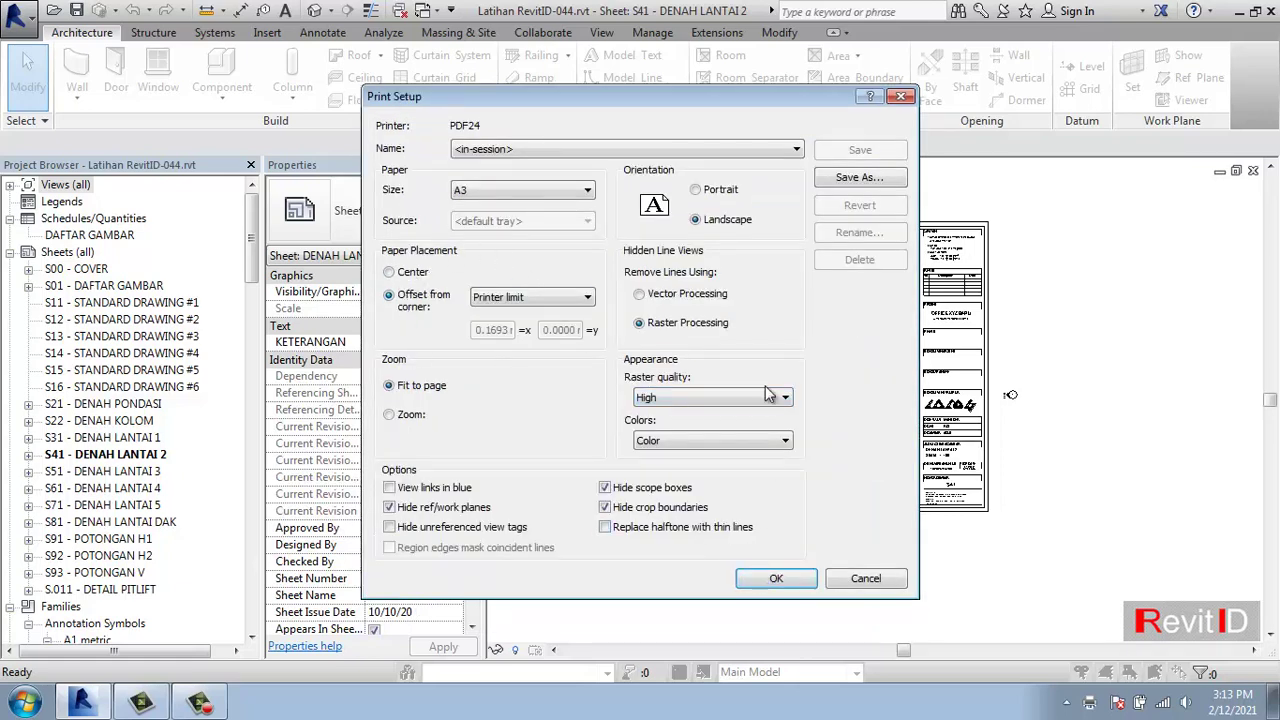
click(772, 577)
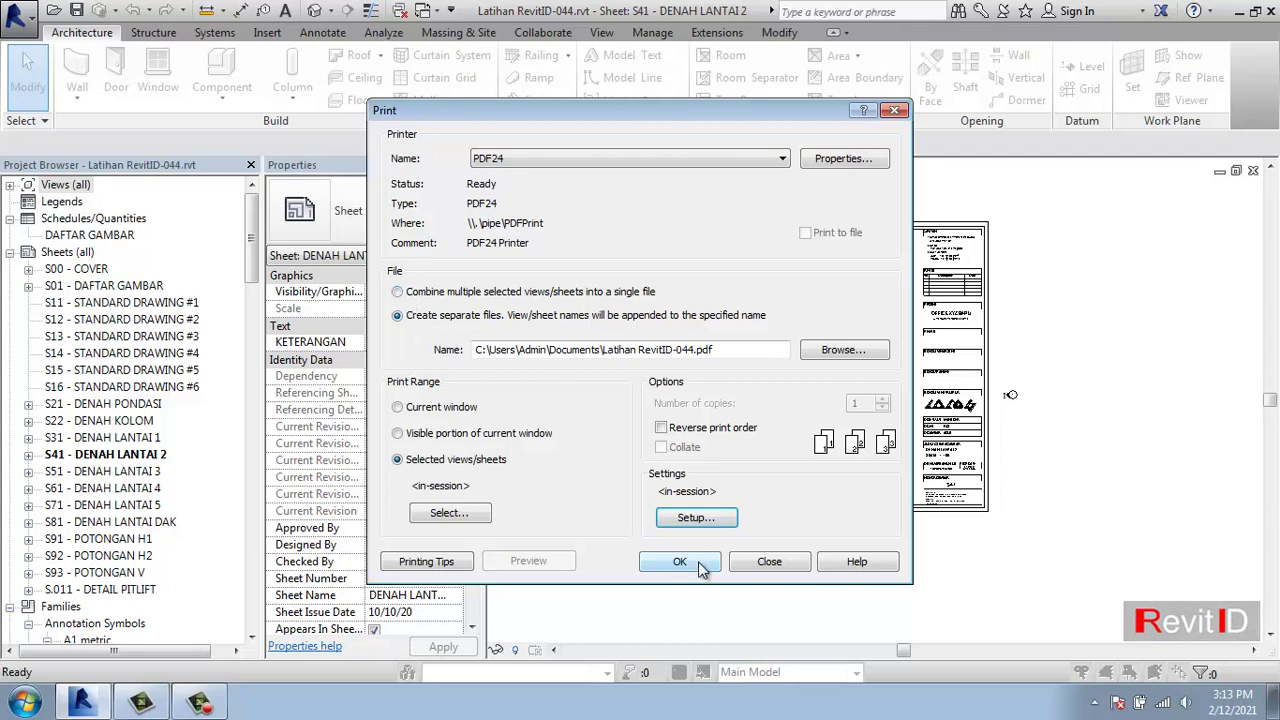
click(399, 292)
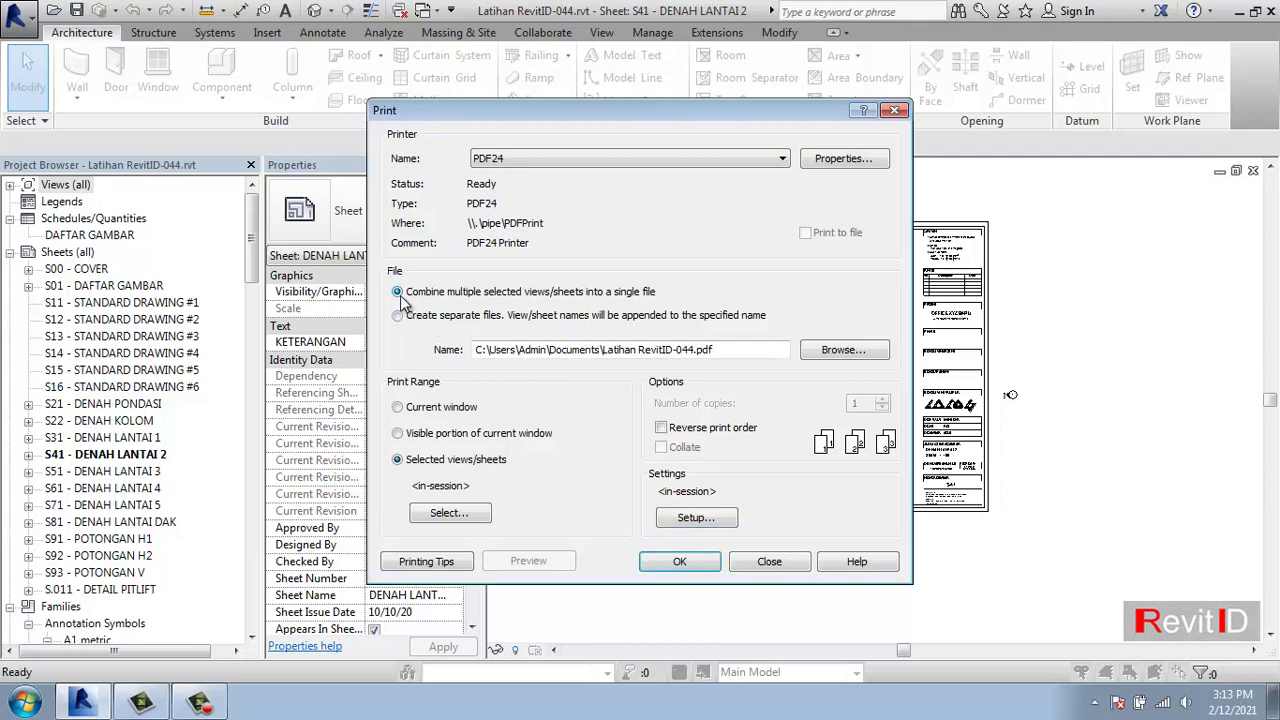
click(679, 562)
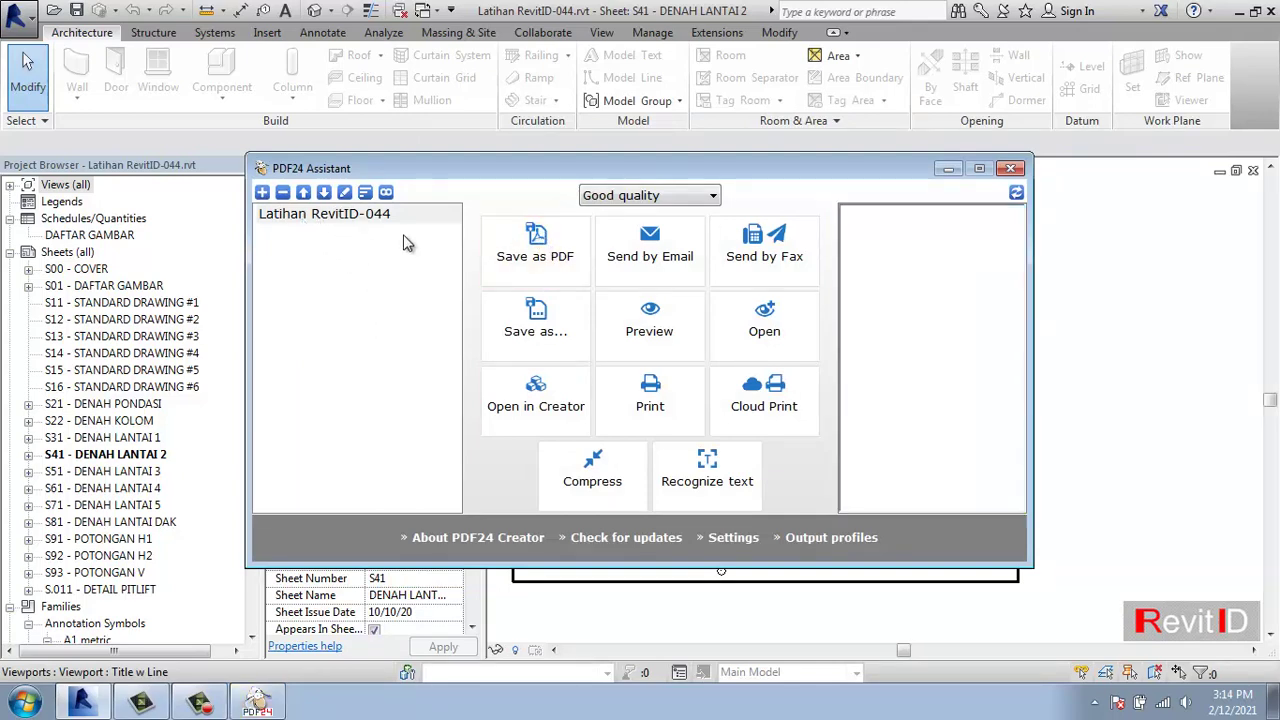
Save the combined PDF to the desktop as Latihan RevitID-044.pdf and open it from there.
click(526, 250)
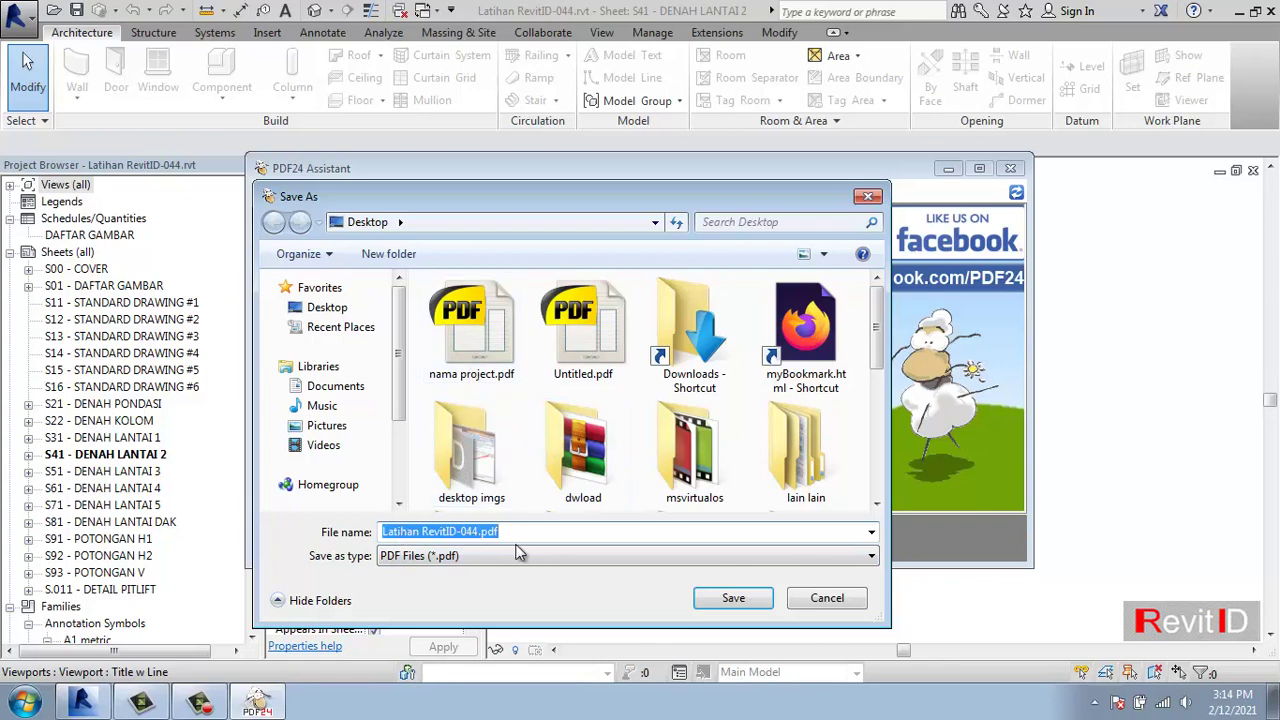
click(730, 599)
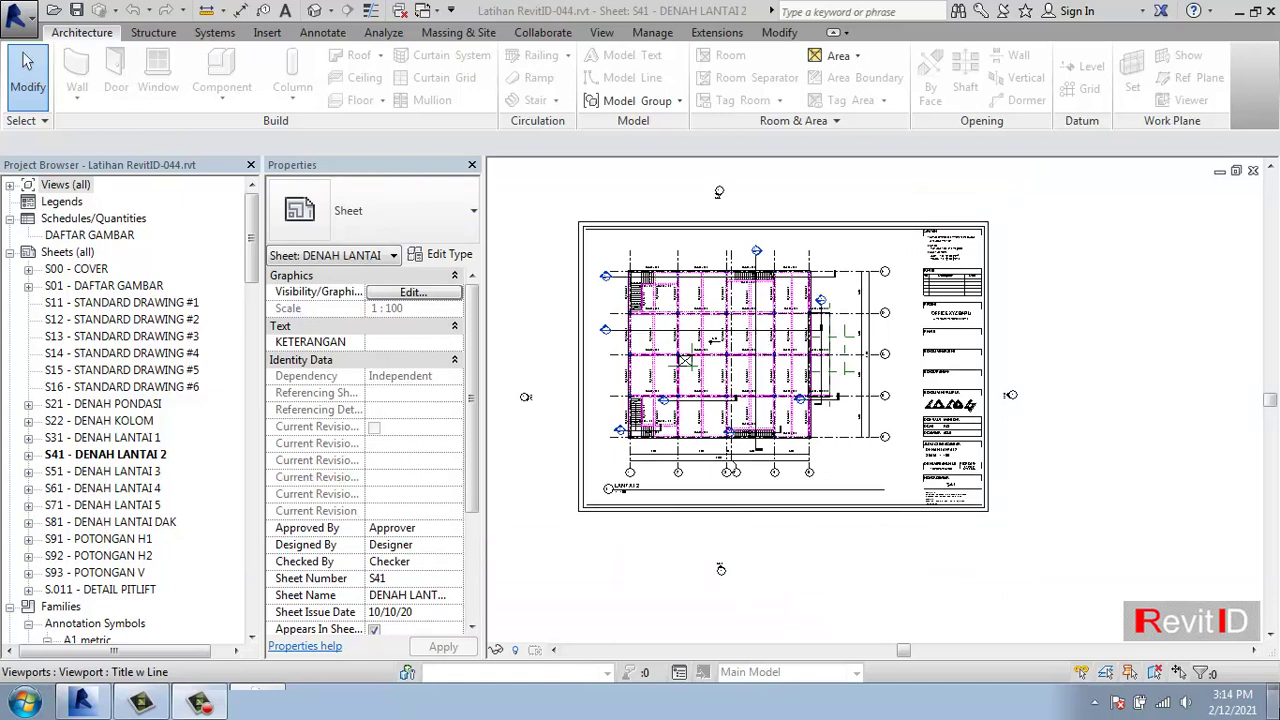
click(1274, 704)
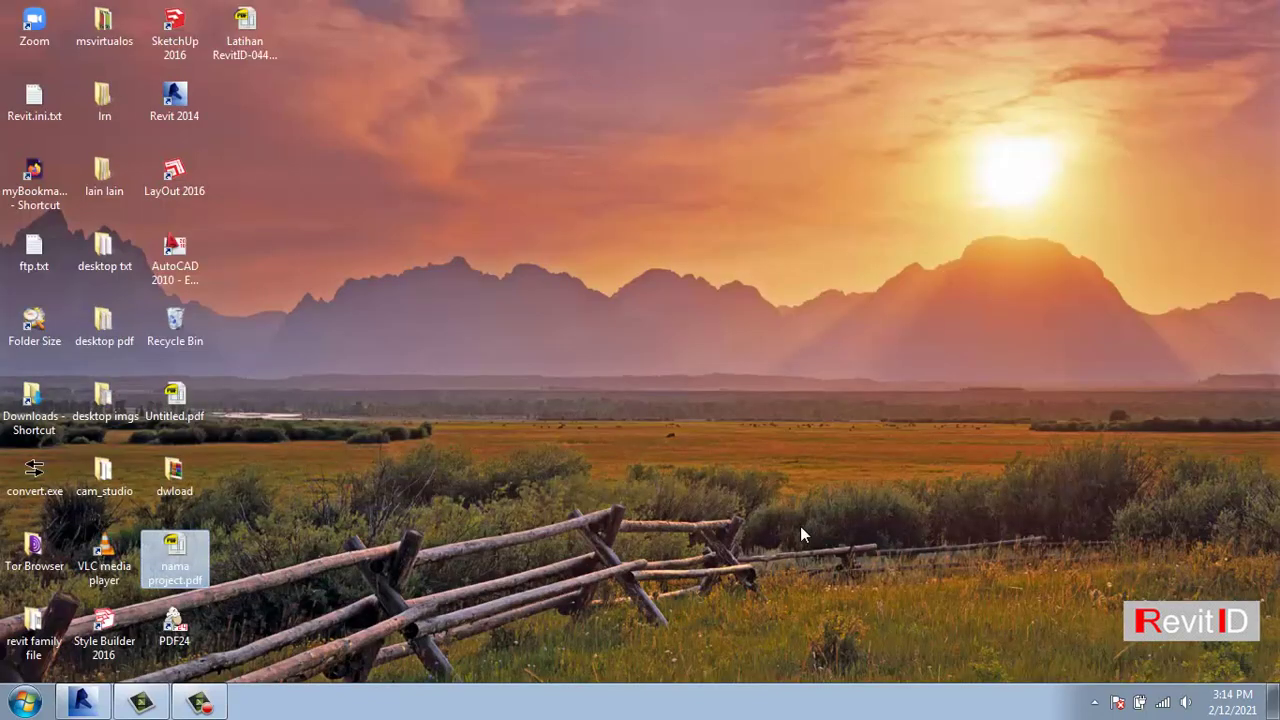
click(222, 632)
double_click(245, 25)
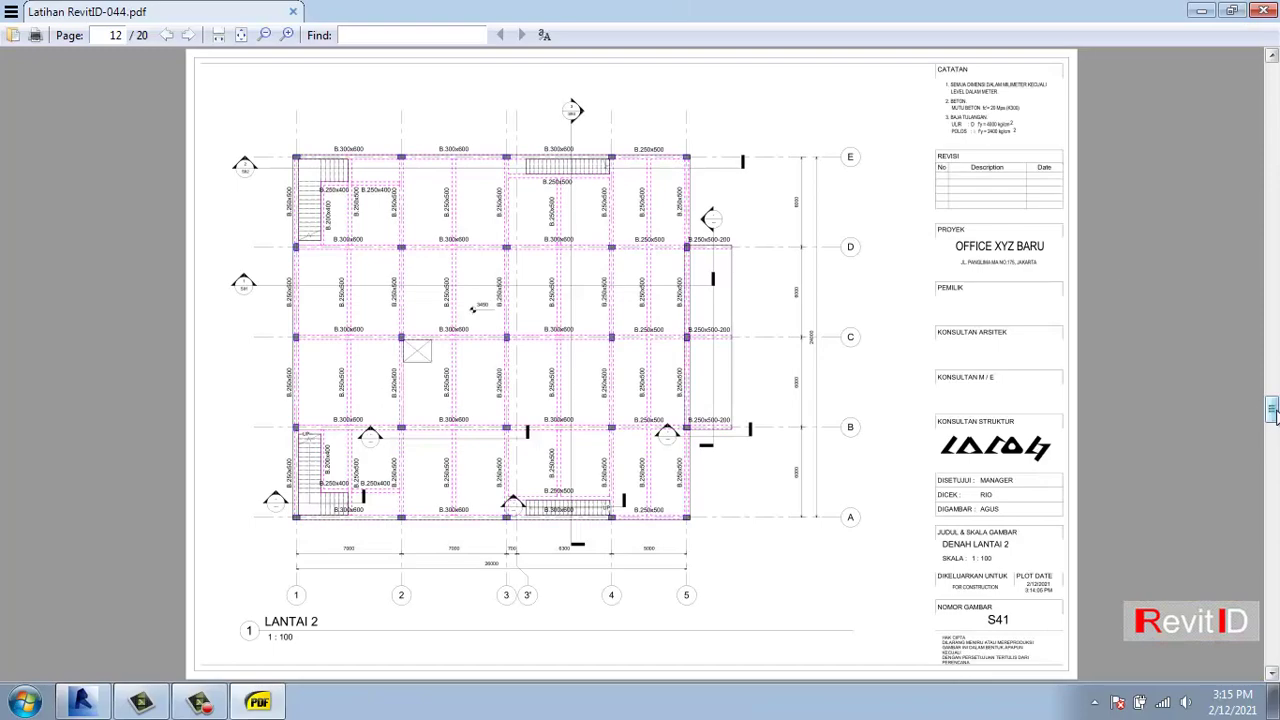
Browse the pages of the combined PDF back to the cover sheet, and return to Revit.
drag(1272, 410, 1273, 384)
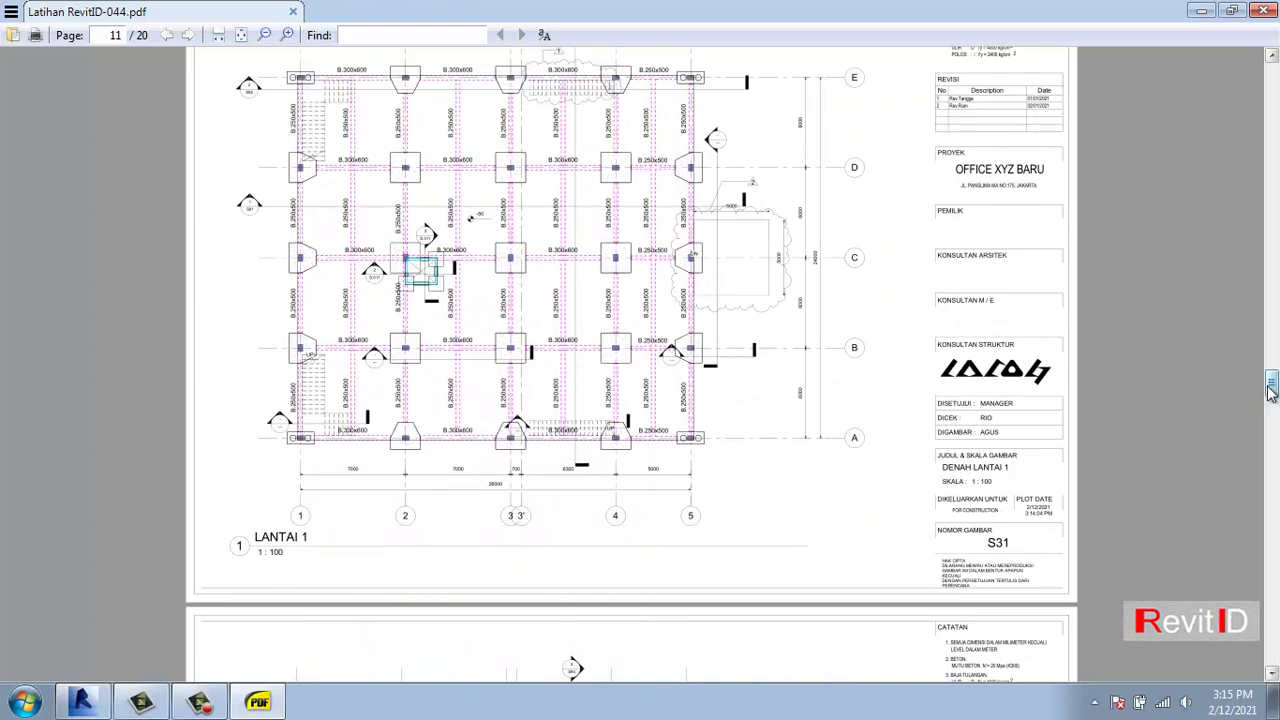
drag(1273, 385, 1273, 76)
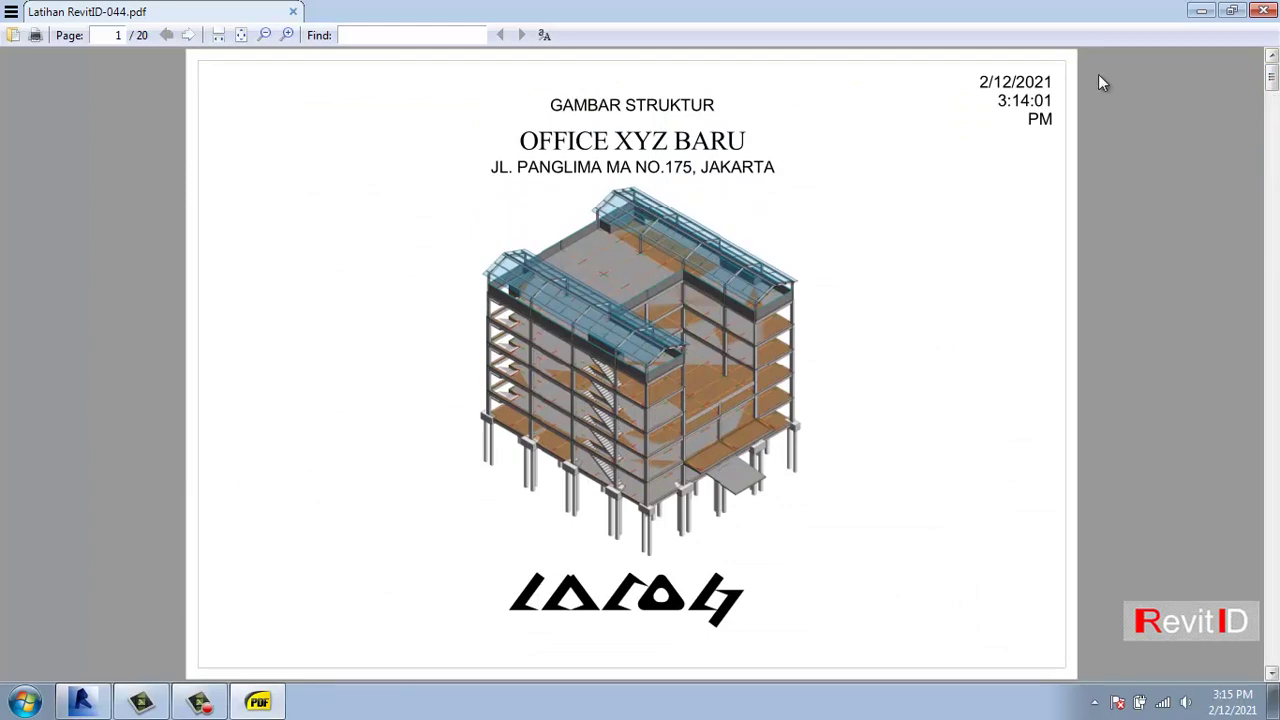
key(F10)
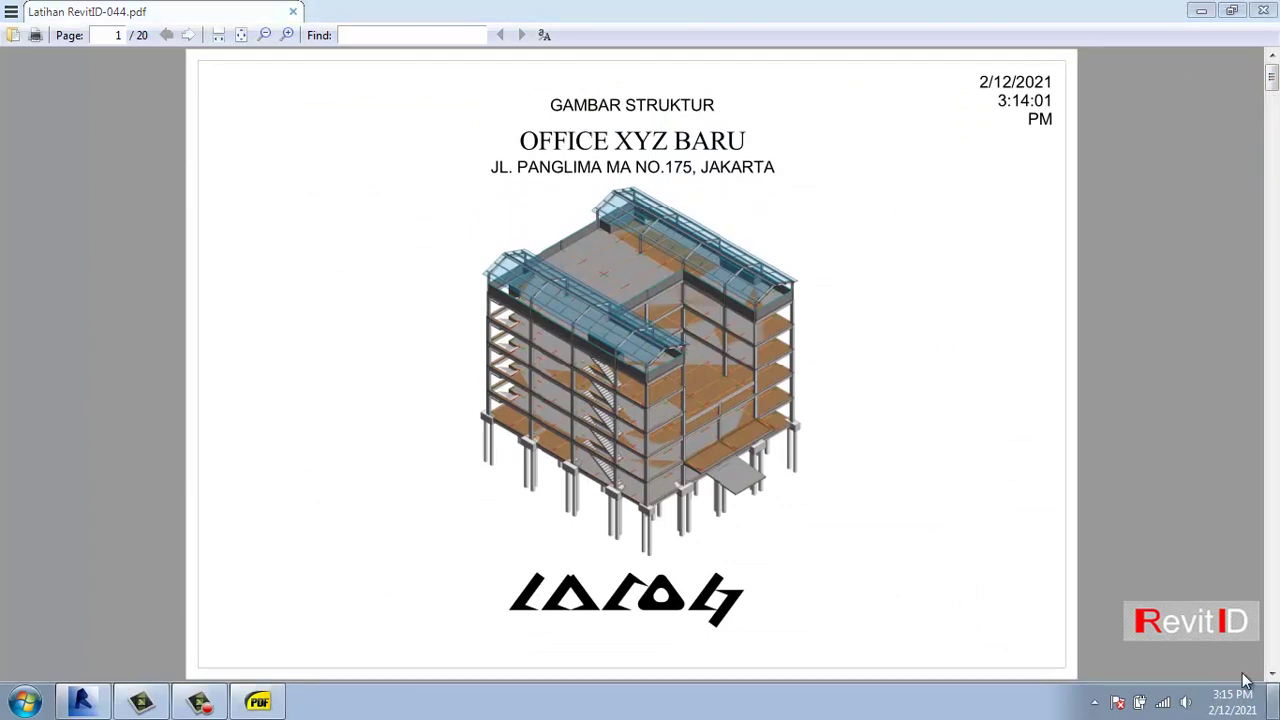
click(1273, 702)
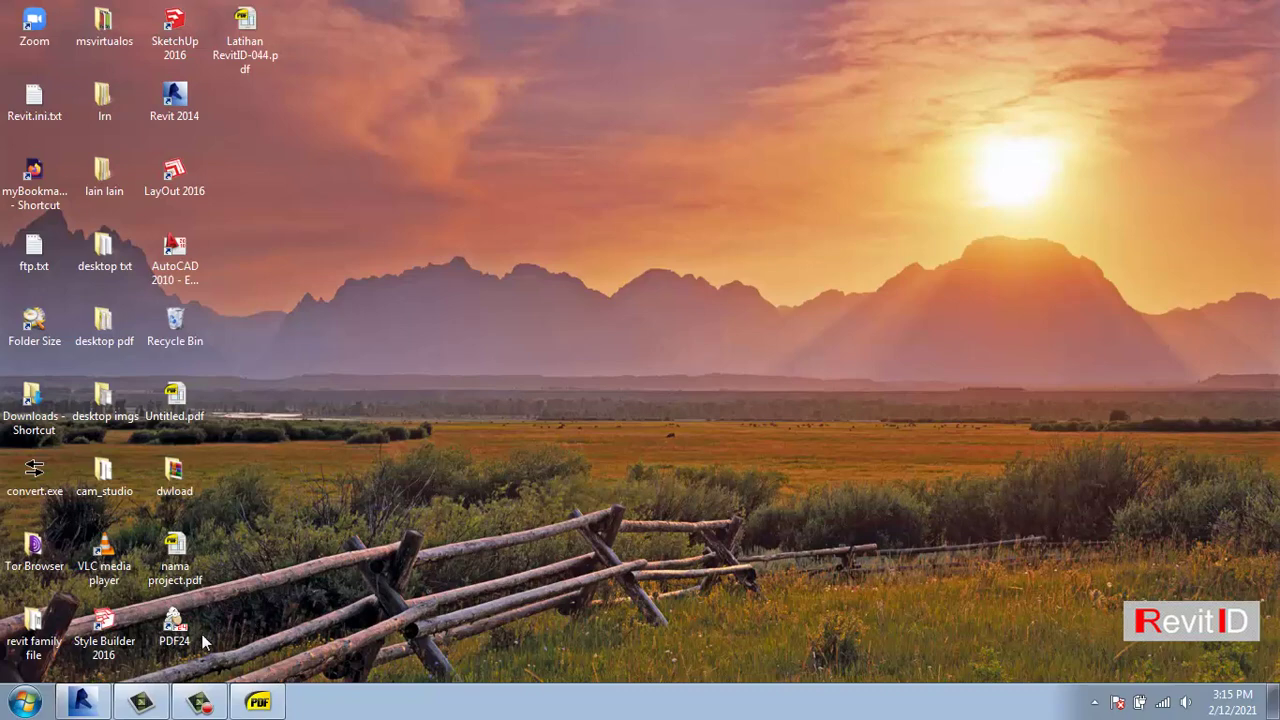
click(82, 703)
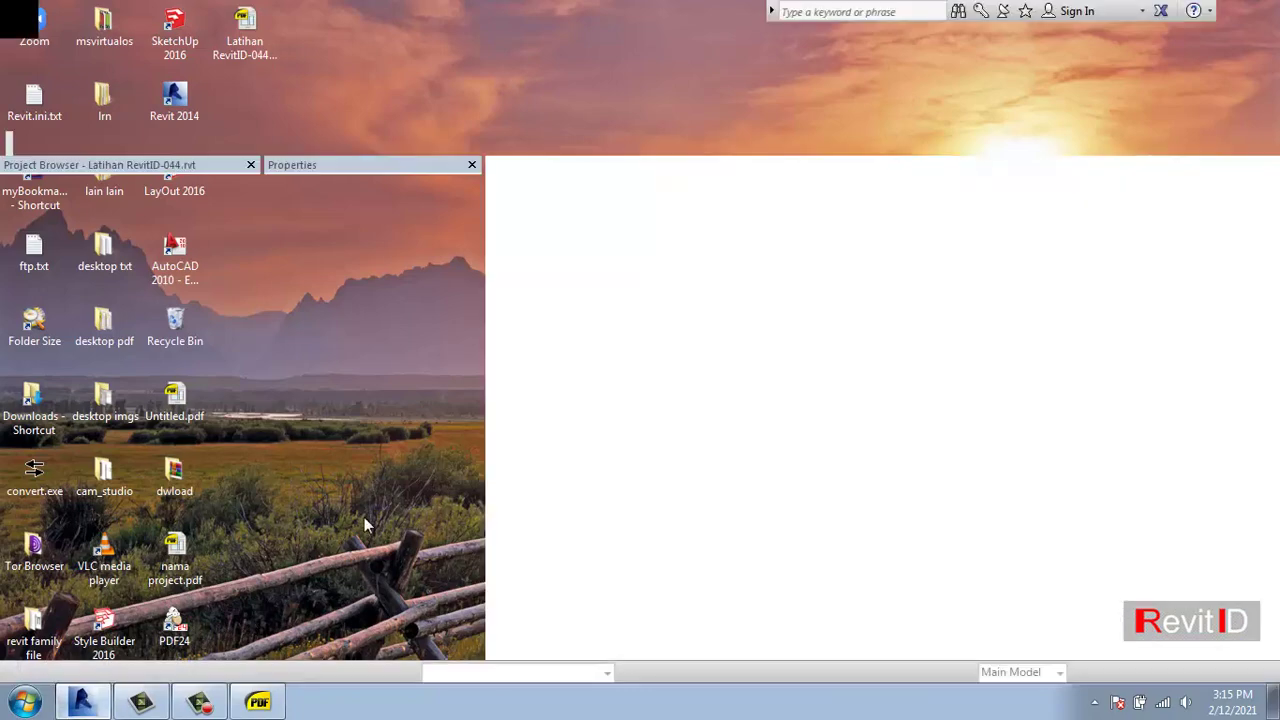